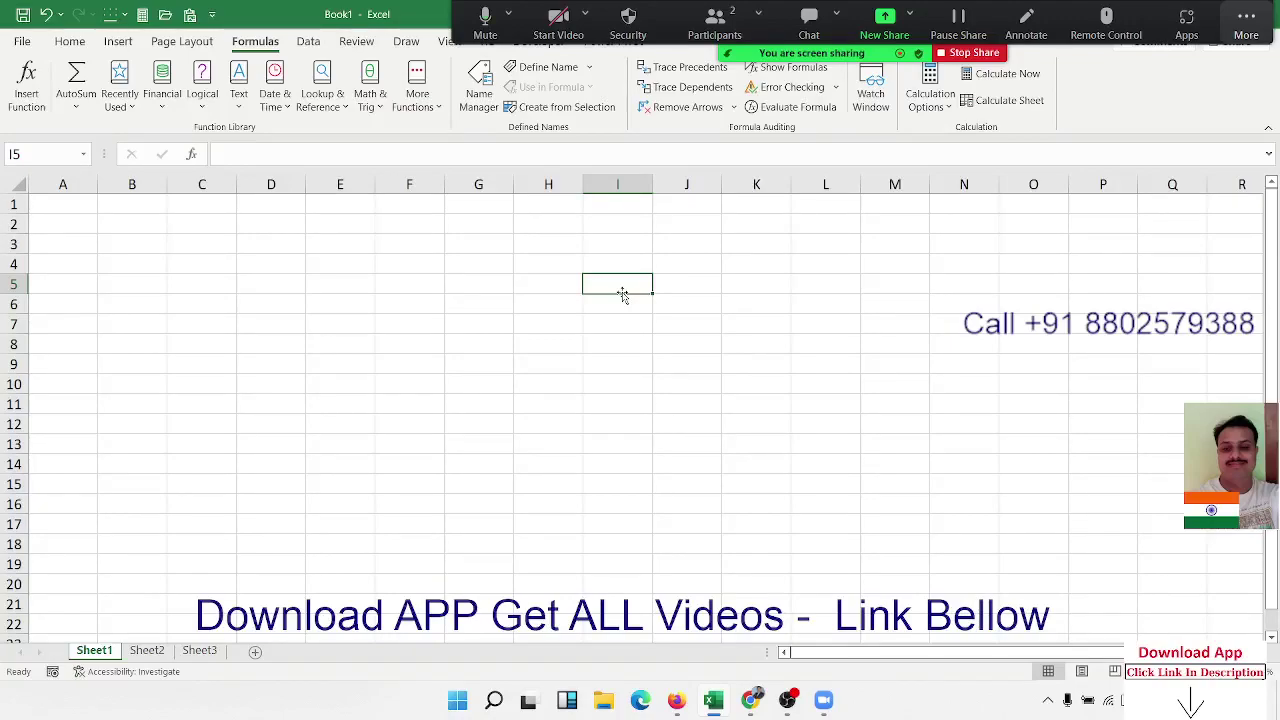
- Move through cells A2 and D12, then return to A1
click(80, 217)
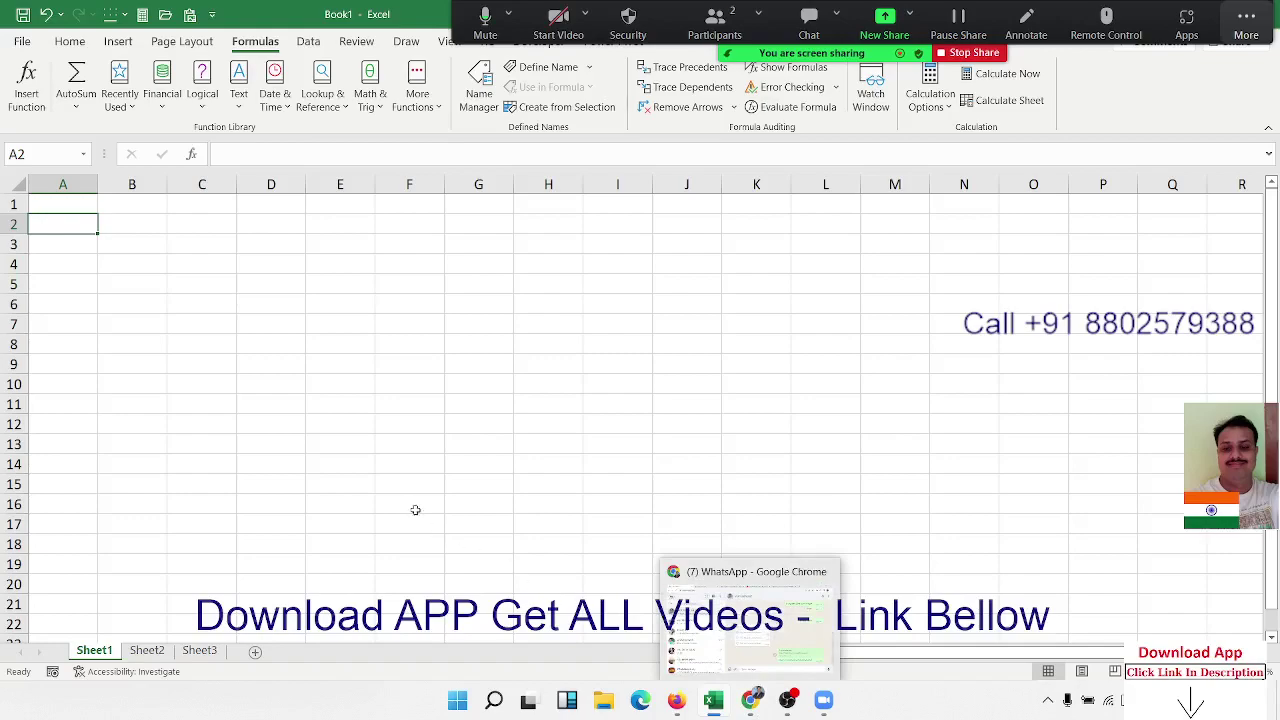
click(299, 429)
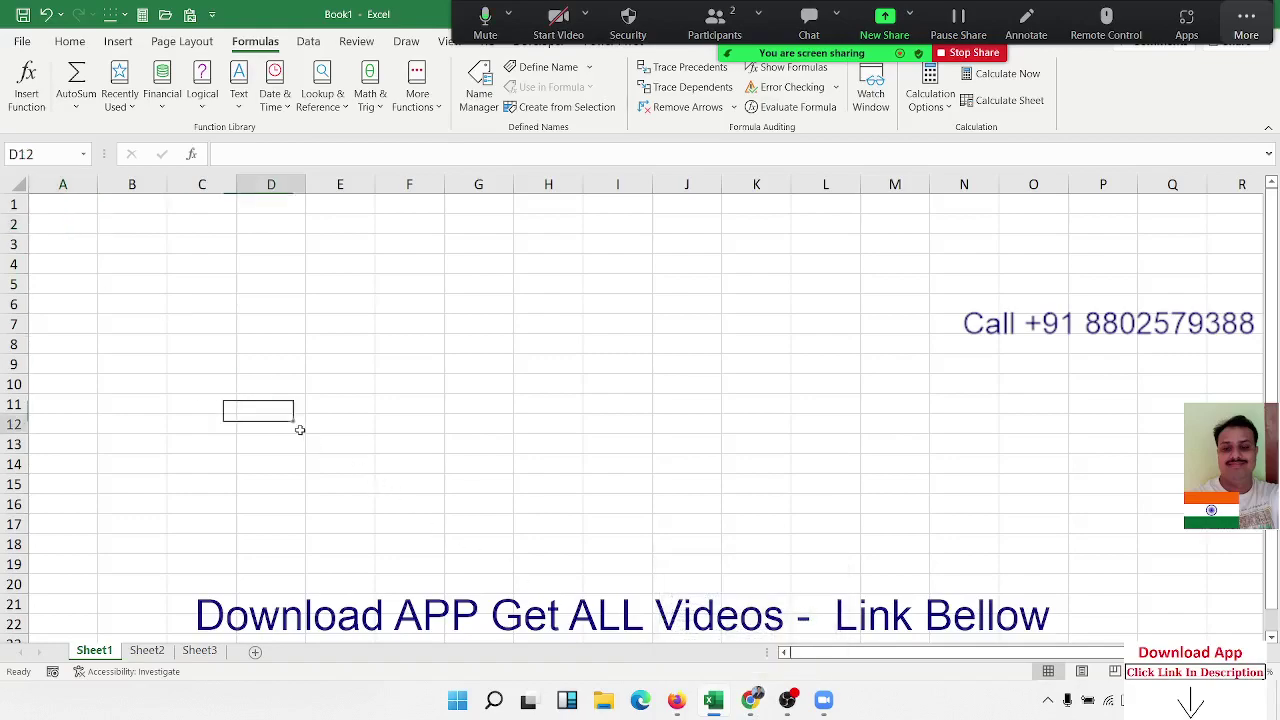
click(86, 196)
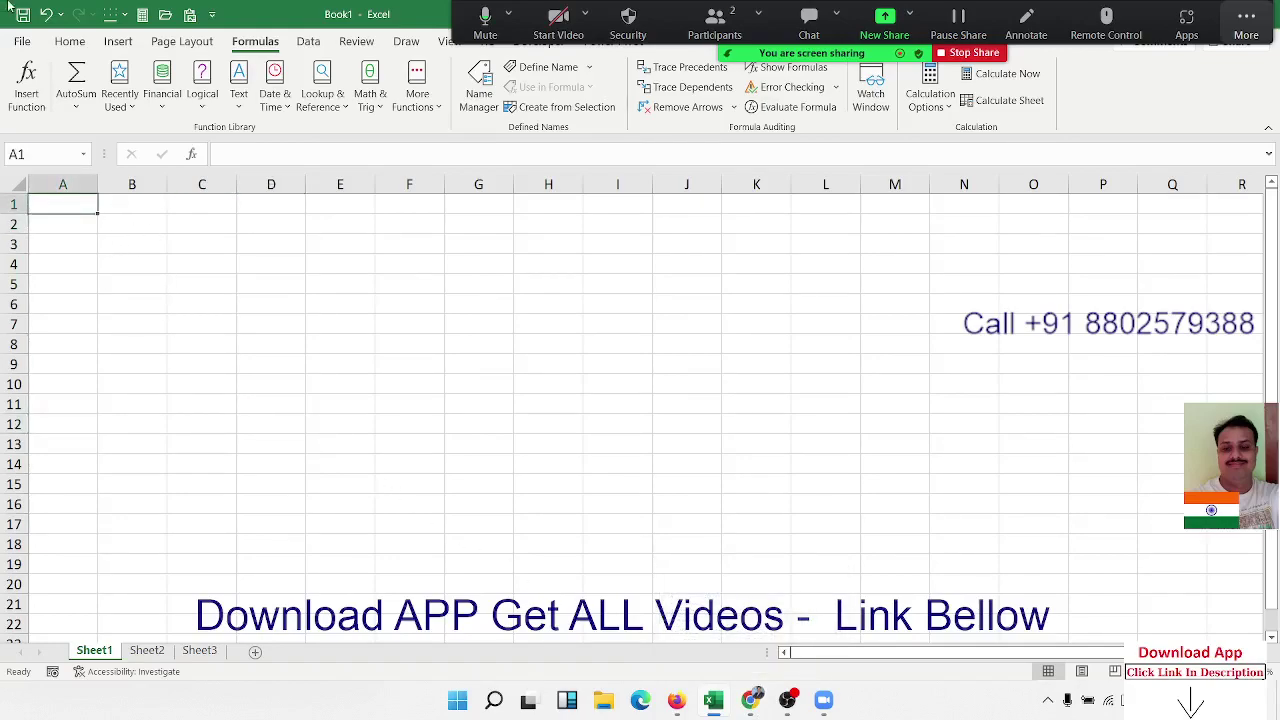
- Open the DA-Sales workbook from the File menu's Recent list
click(72, 42)
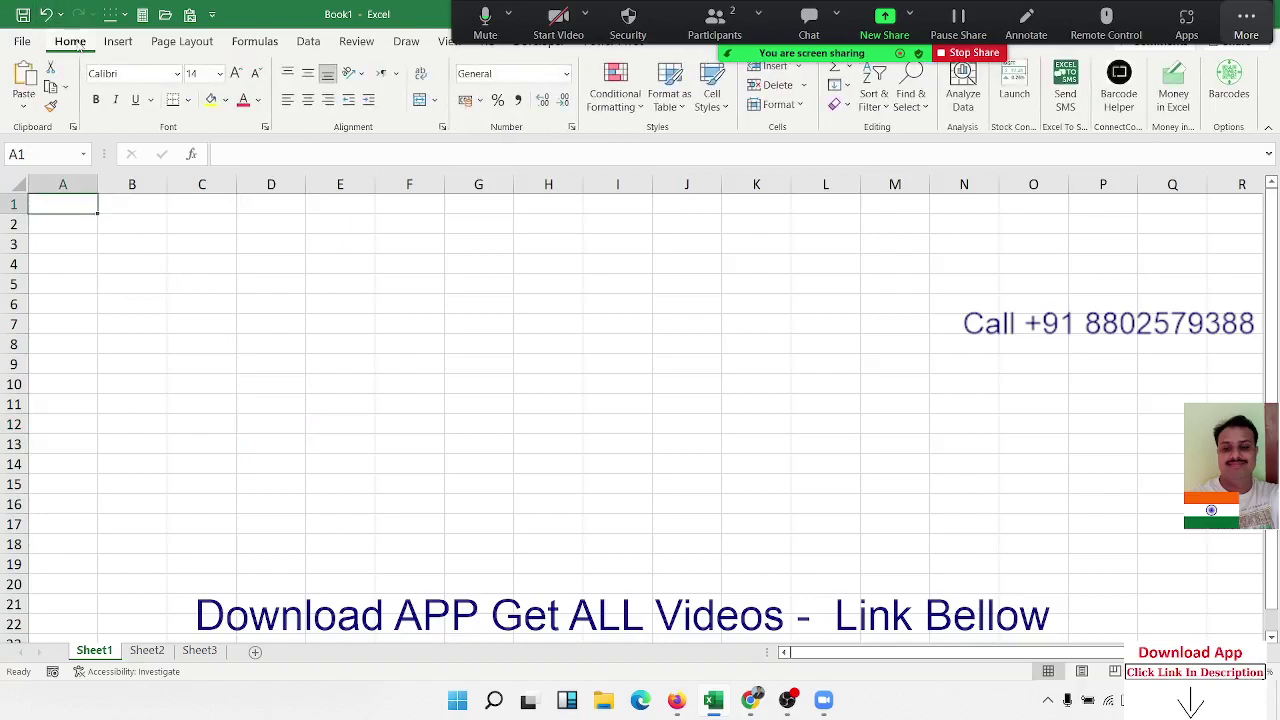
click(30, 41)
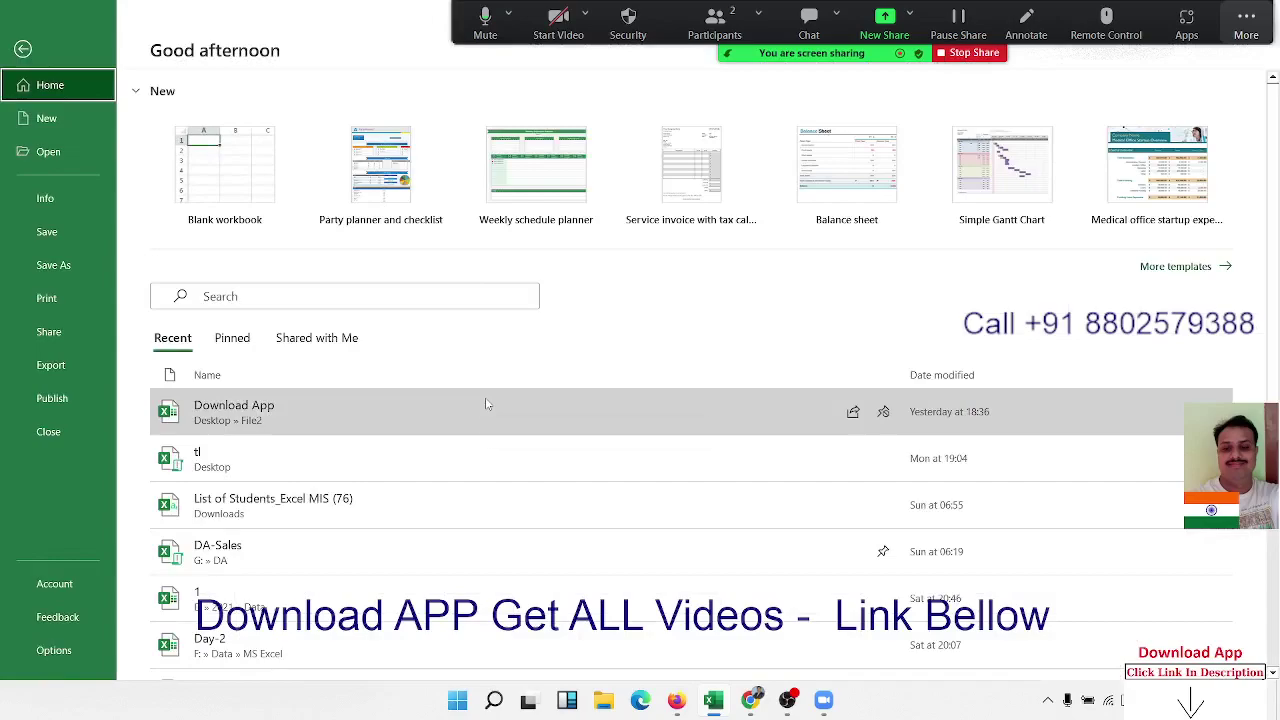
click(440, 555)
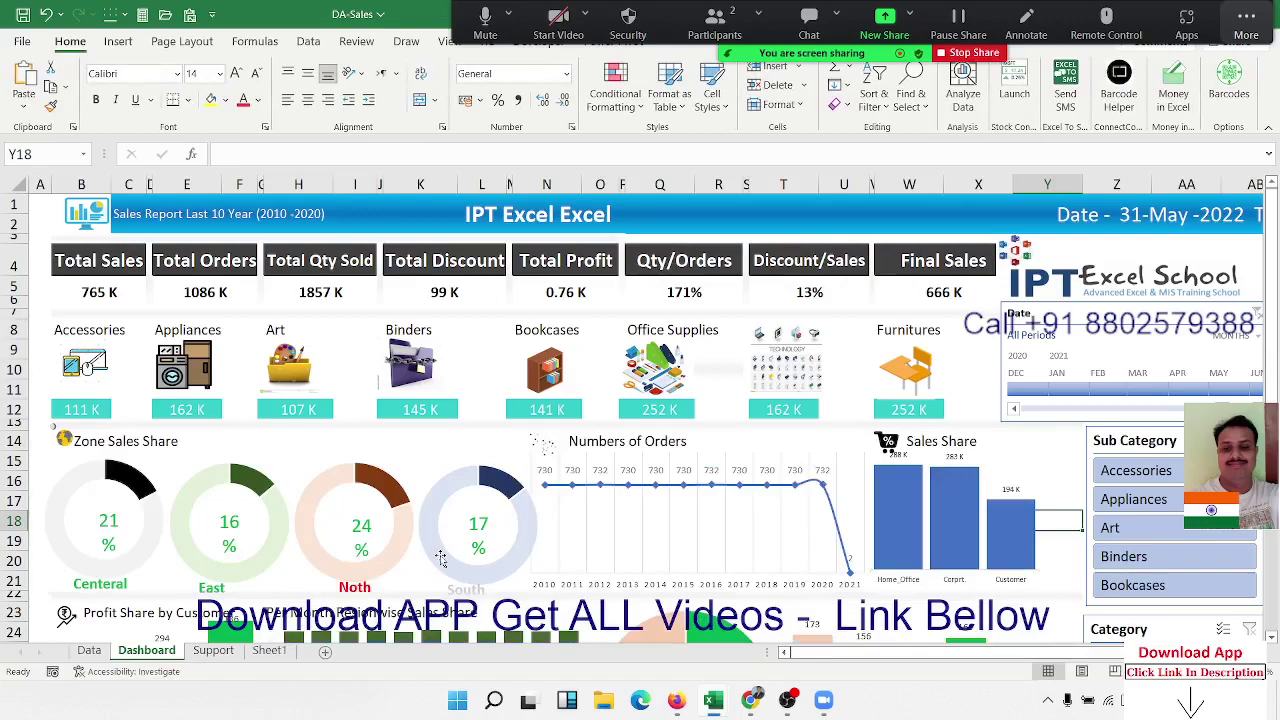
scroll(676, 371, down, 4)
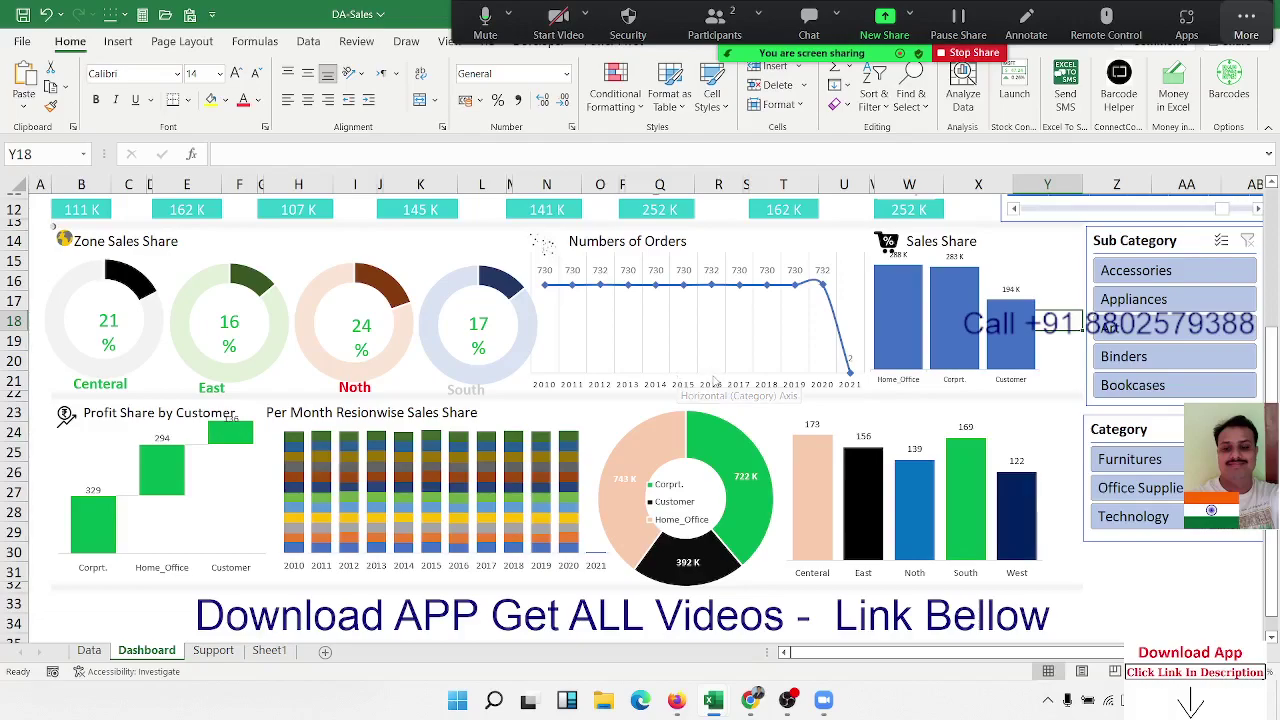
scroll(712, 375, up, 4)
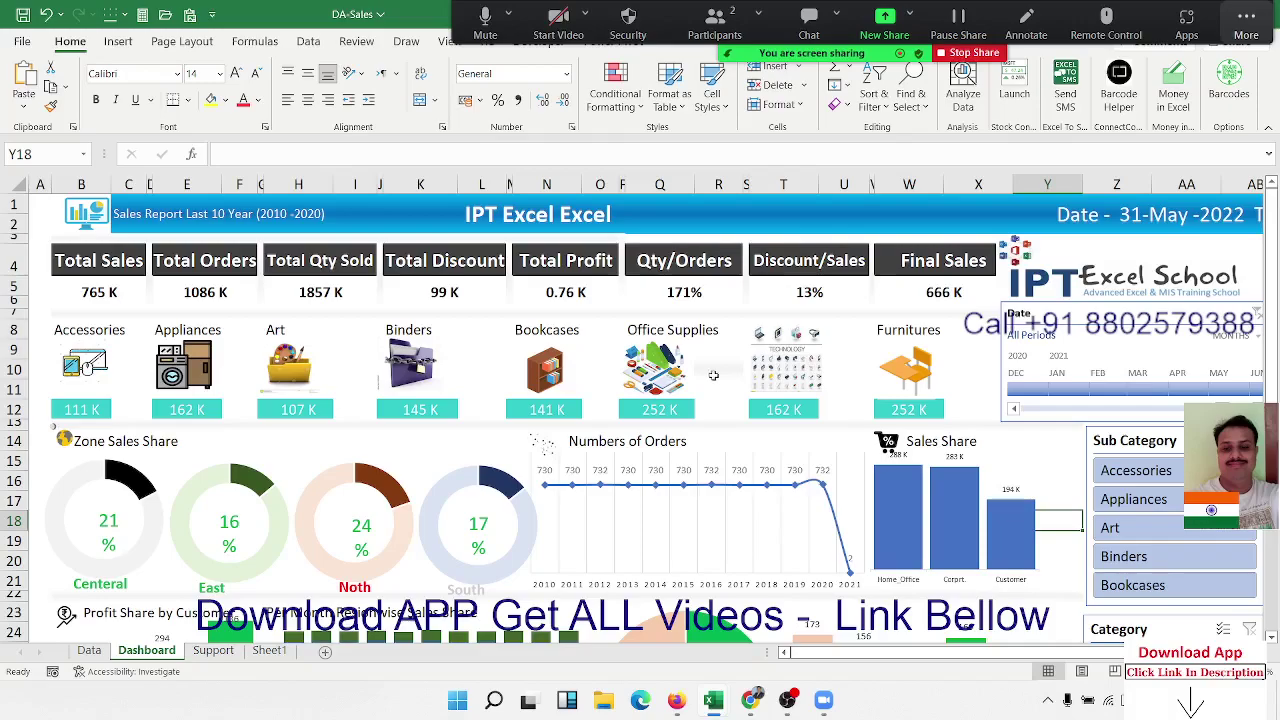
scroll(542, 450, down, 1)
scroll(541, 456, up, 1)
scroll(541, 456, down, 7)
scroll(541, 456, up, 7)
click(86, 652)
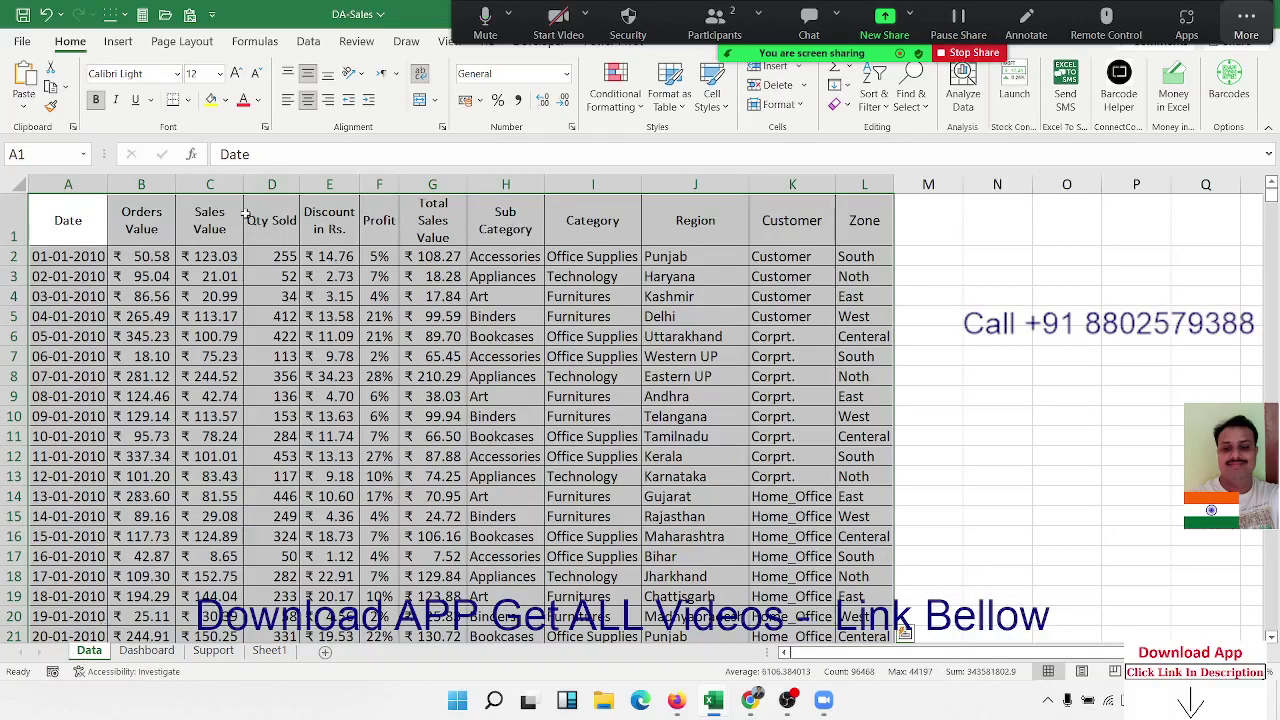
click(355, 410)
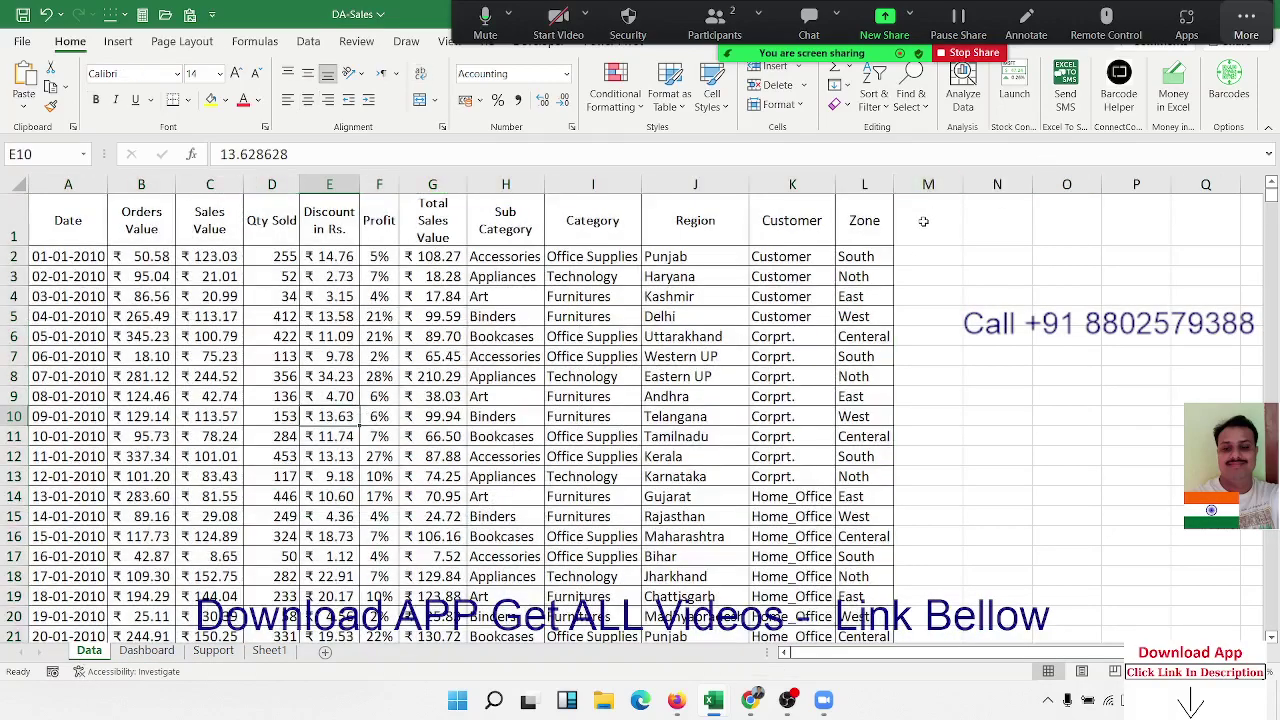
mouse_move(924, 214)
mouse_down()
mouse_move(1248, 376)
mouse_move(1220, 484)
mouse_up()
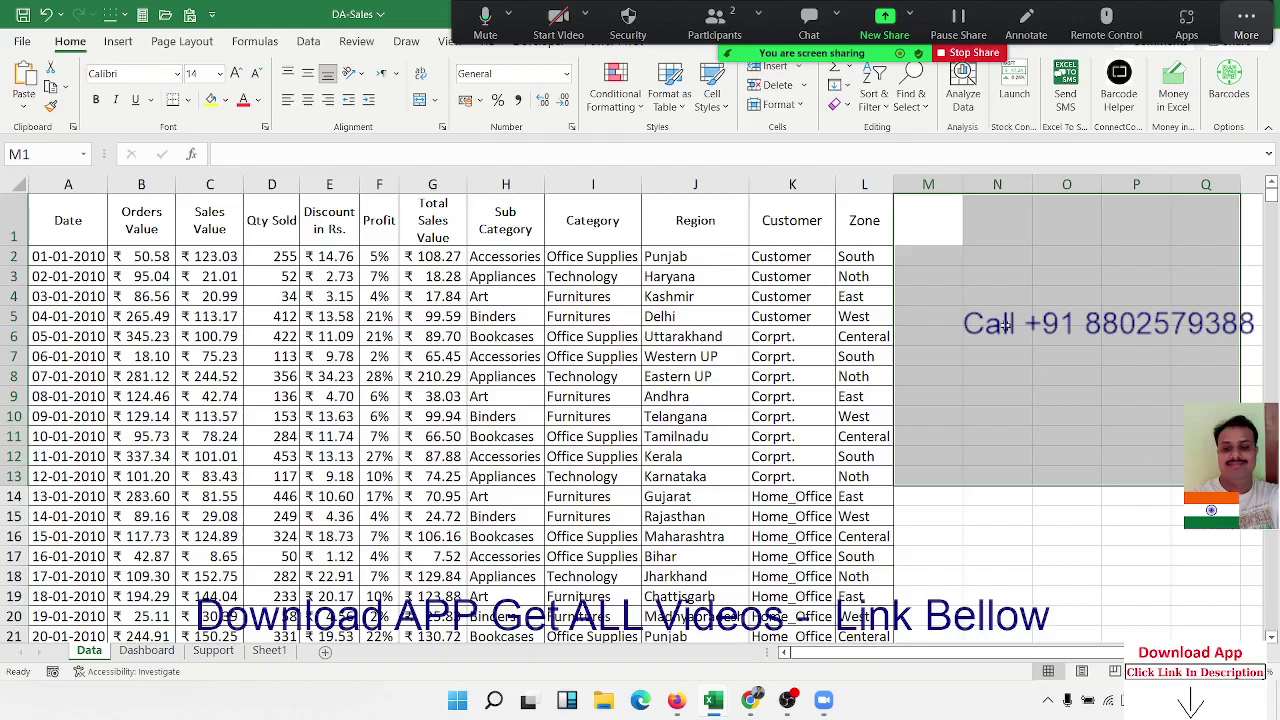
drag(842, 286, 32, 258)
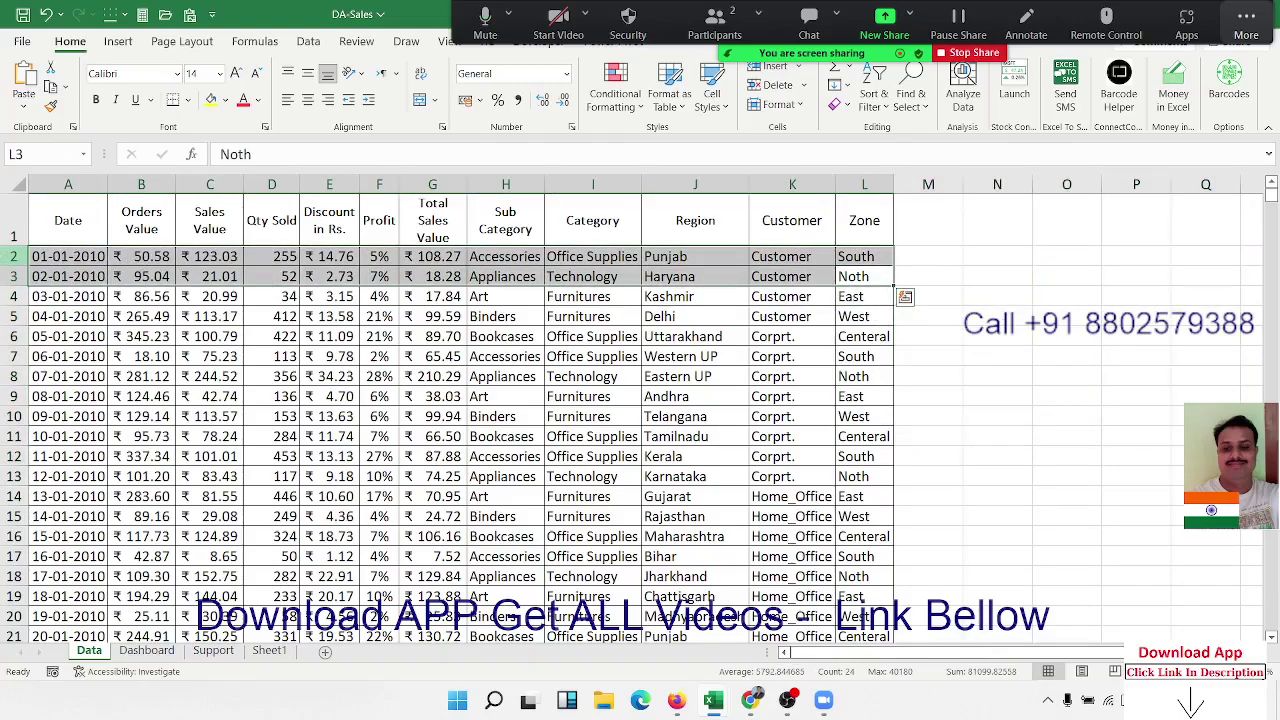
click(486, 316)
click(914, 210)
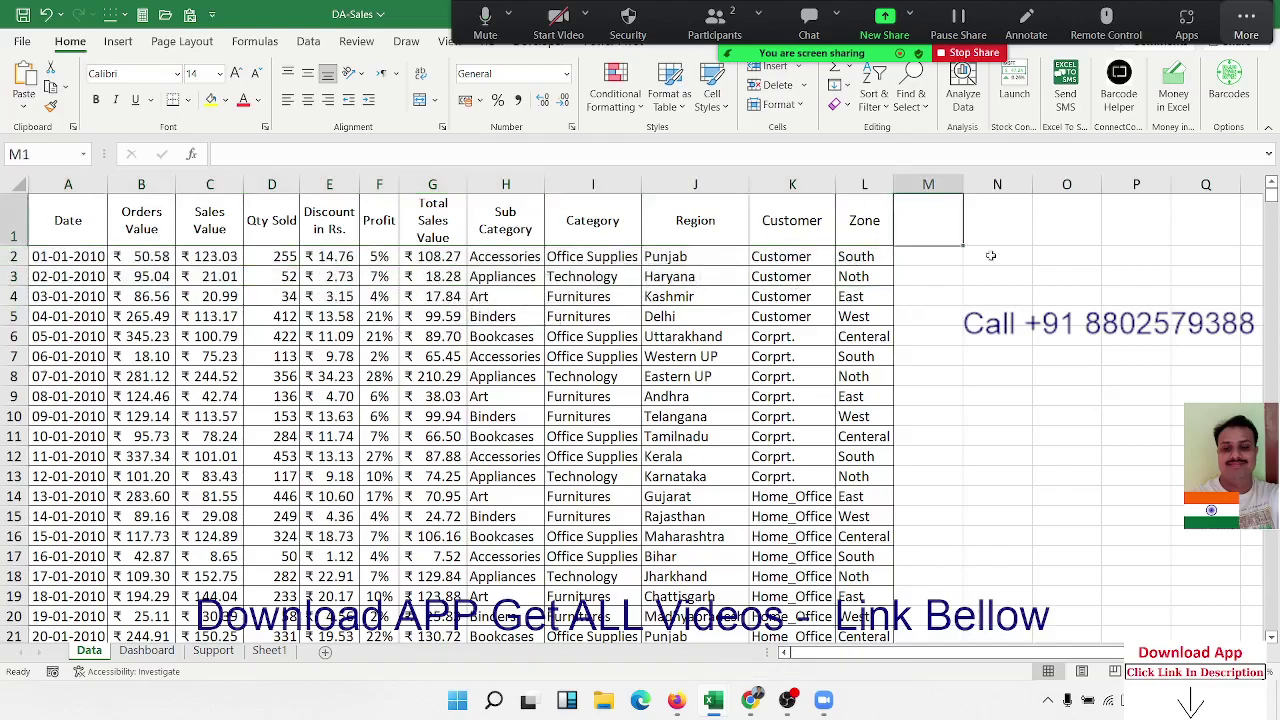
drag(990, 256, 1207, 229)
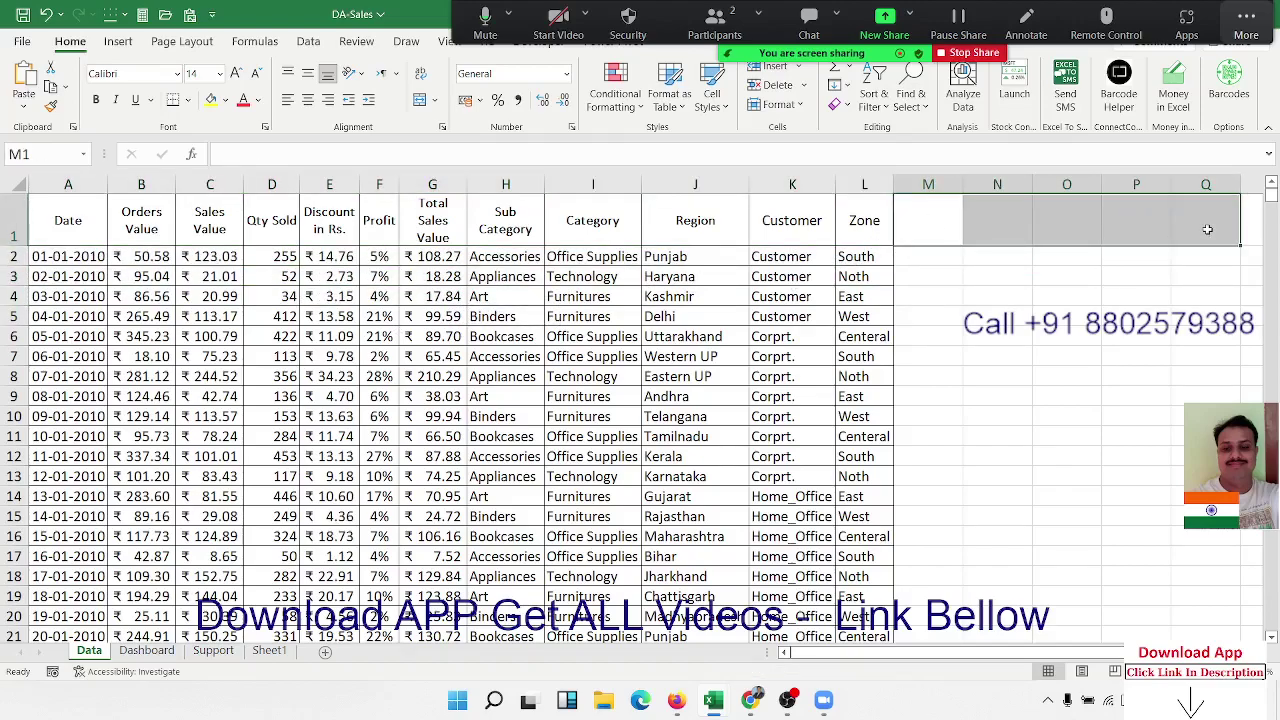
click(780, 317)
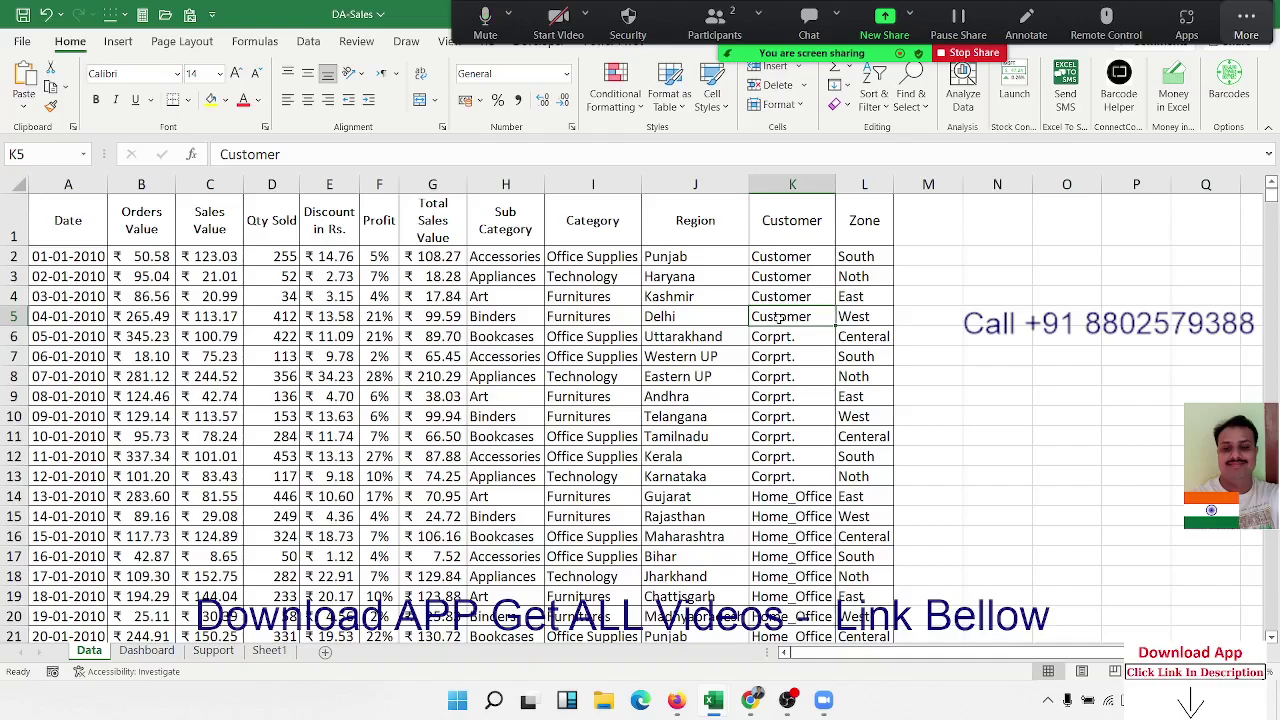
click(80, 206)
mouse_move(84, 214)
mouse_down()
mouse_move(782, 576)
mouse_move(842, 586)
mouse_up()
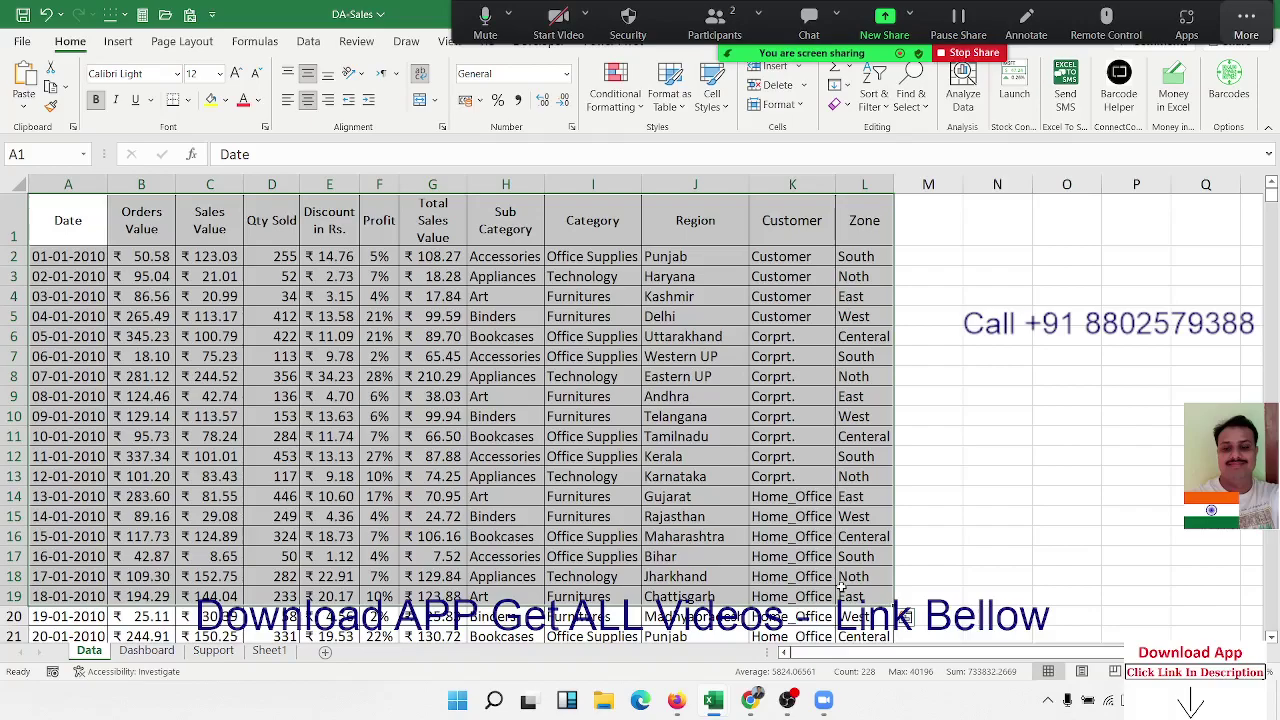
scroll(757, 480, down, 16)
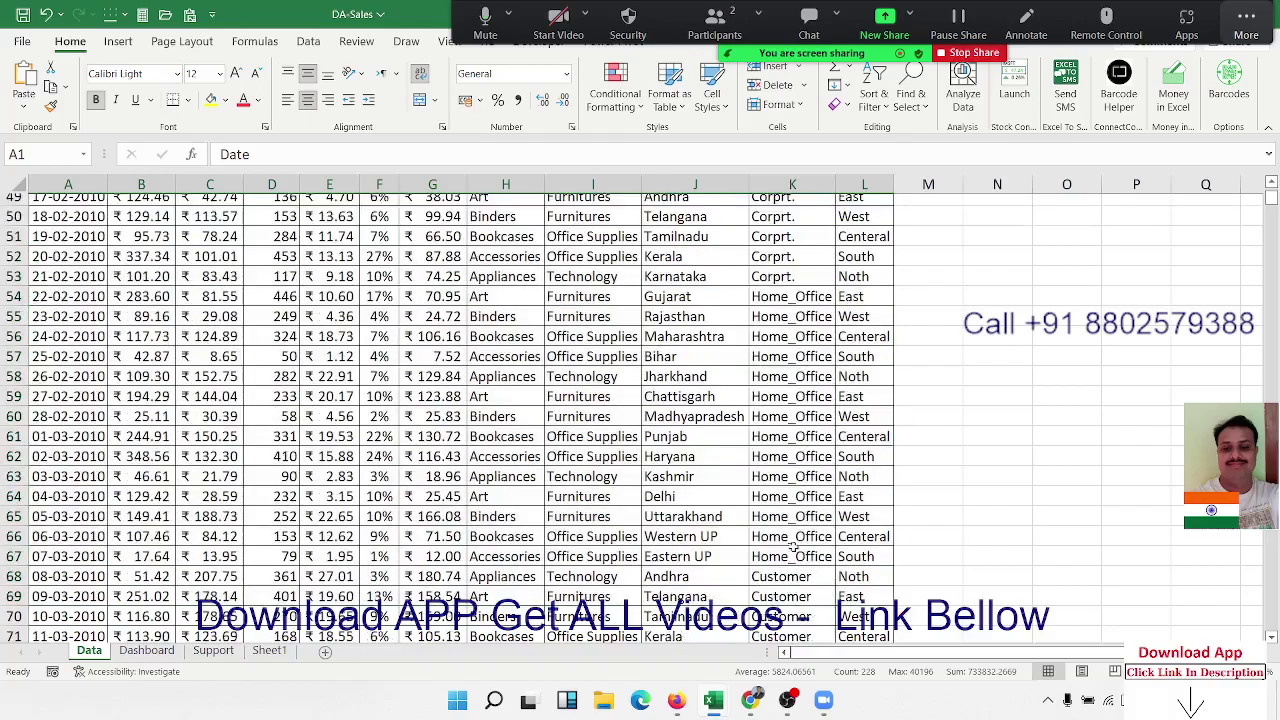
scroll(757, 480, down, 13)
scroll(757, 480, down, 4)
scroll(757, 480, up, 20)
scroll(757, 480, up, 10)
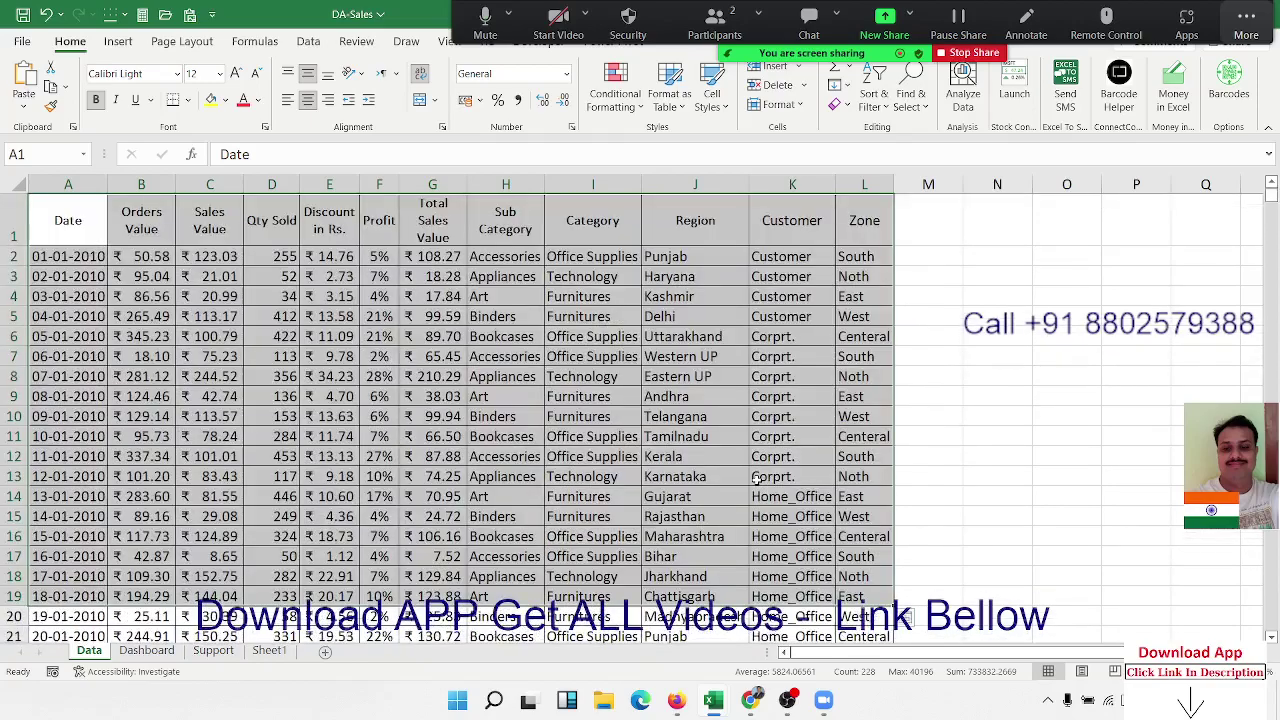
mouse_move(68, 207)
mouse_down()
mouse_move(768, 220)
mouse_move(828, 357)
mouse_up()
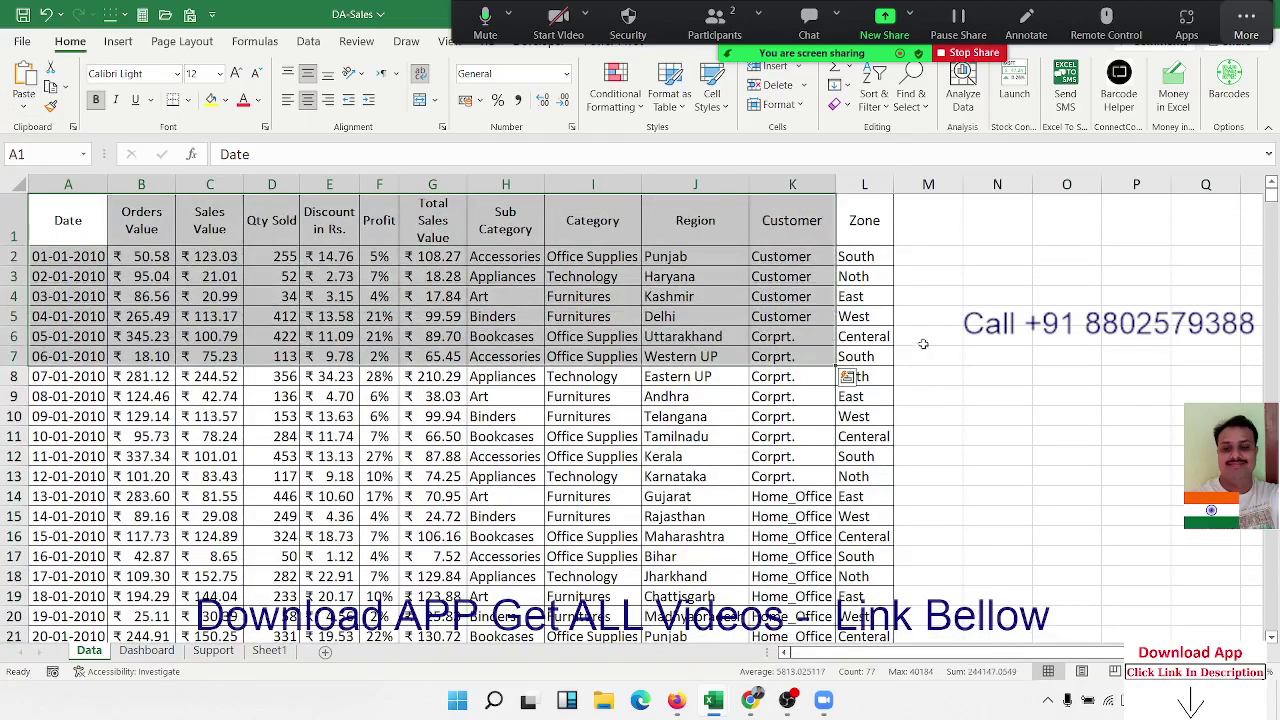
drag(927, 237, 1069, 443)
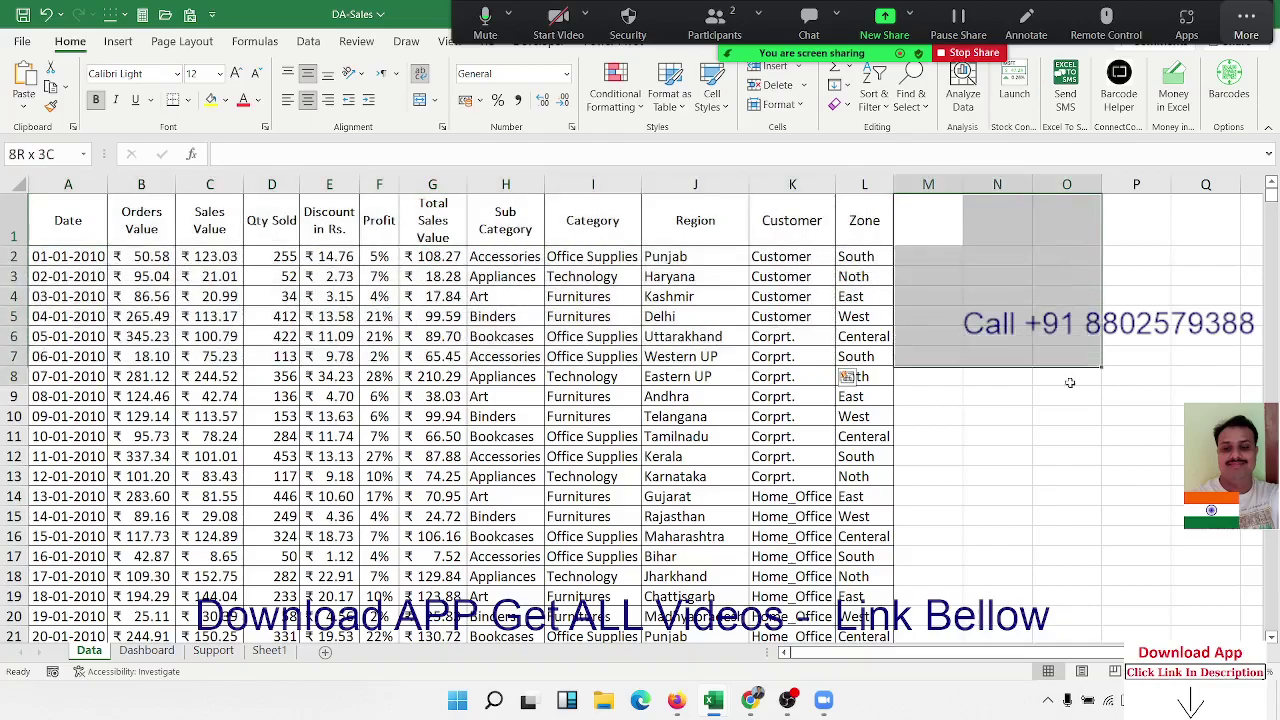
scroll(1068, 443, down, 2)
scroll(1068, 443, down, 20)
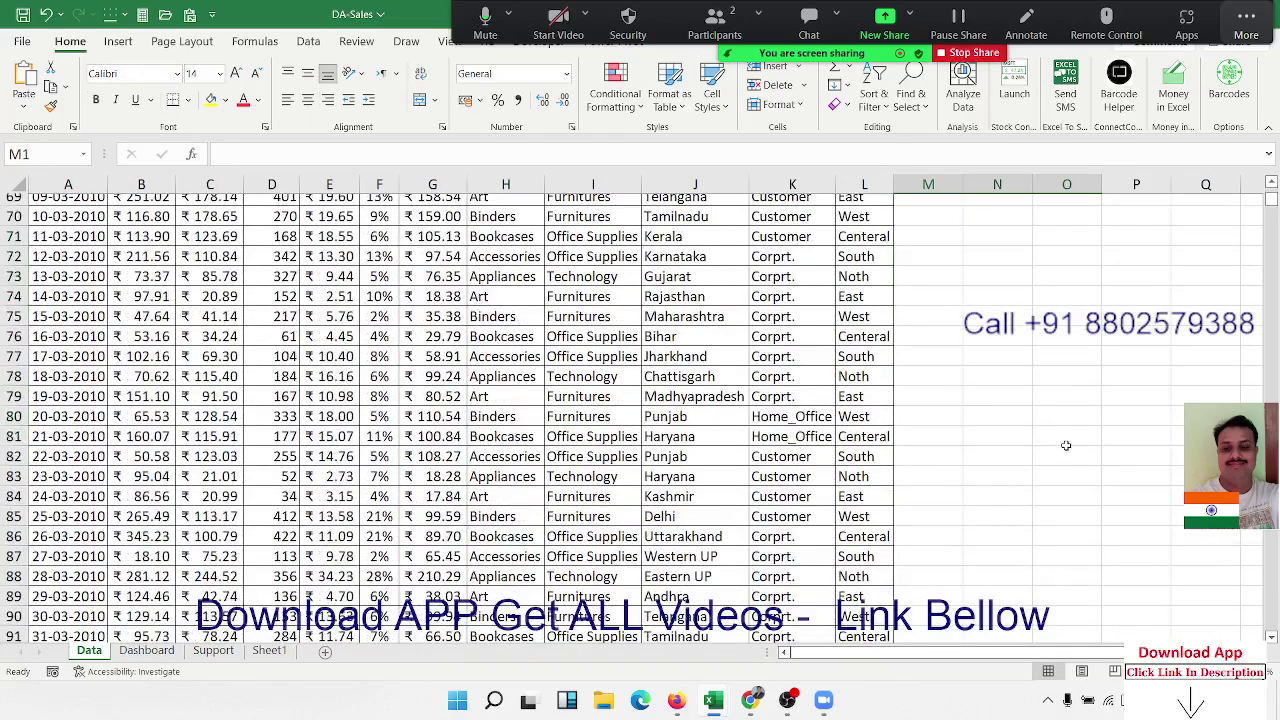
scroll(880, 374, down, 3)
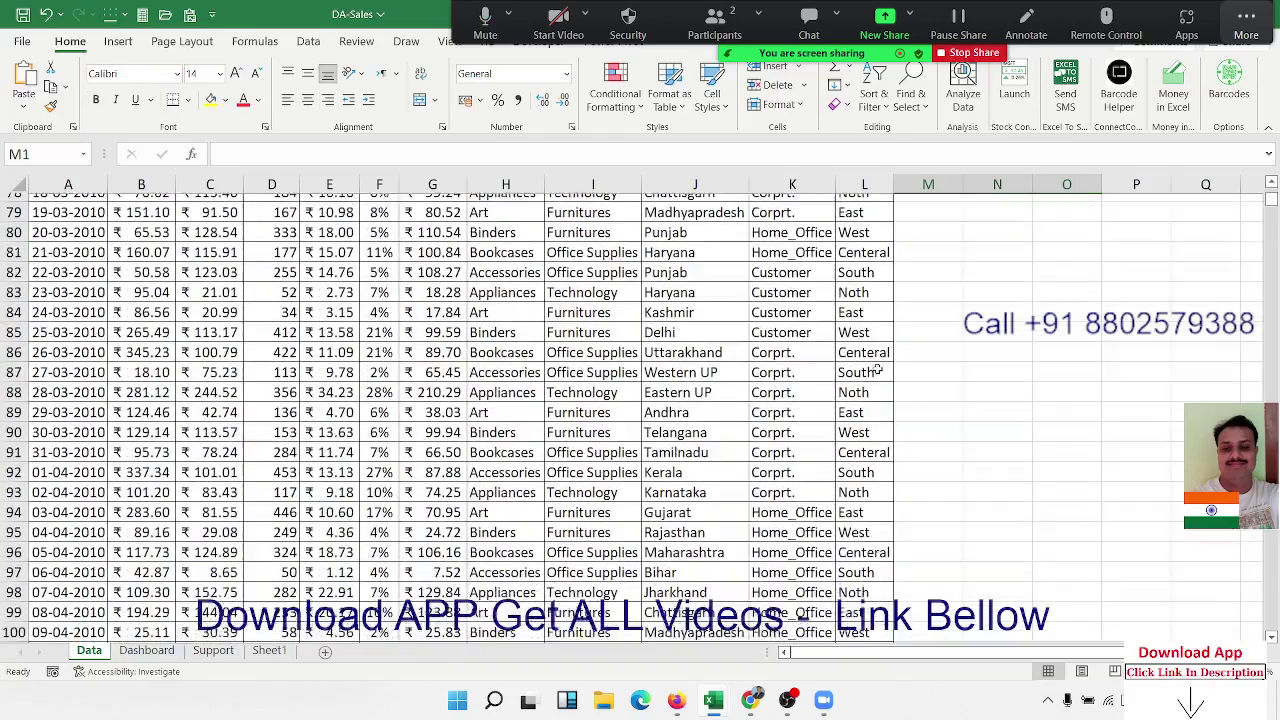
scroll(851, 372, down, 13)
scroll(850, 373, down, 17)
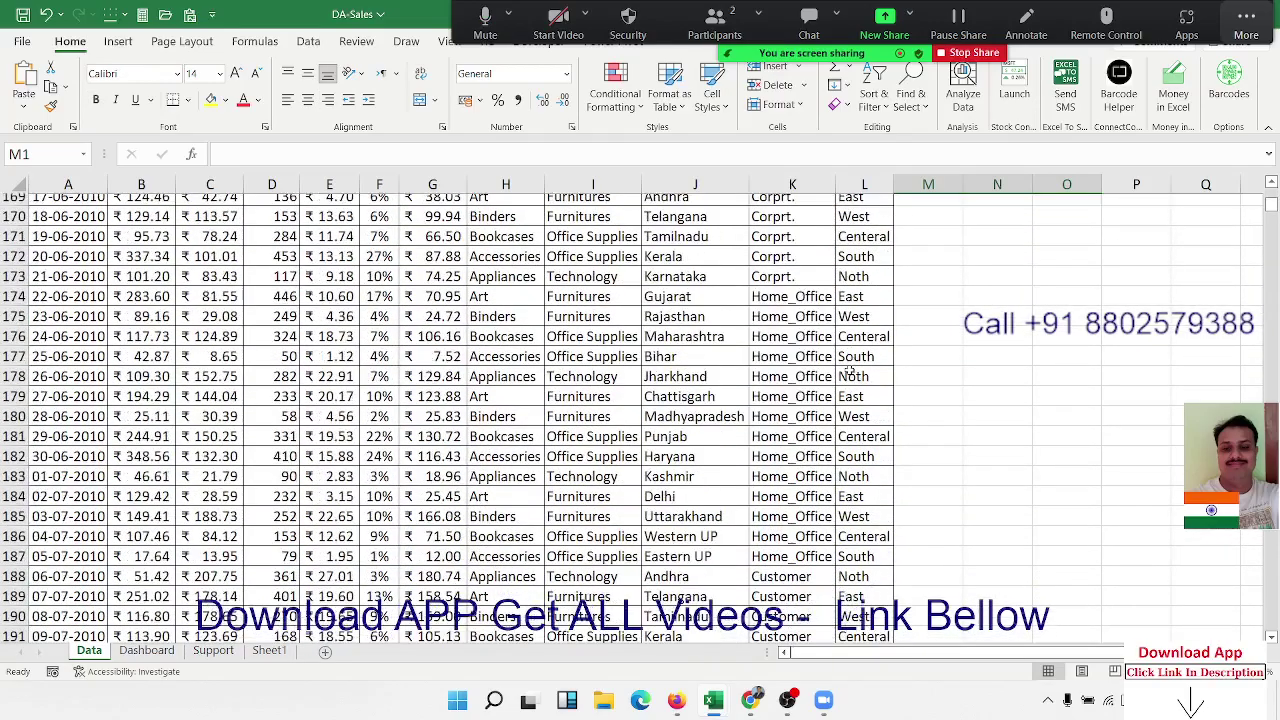
scroll(850, 372, up, 20)
scroll(850, 370, up, 20)
scroll(849, 370, up, 13)
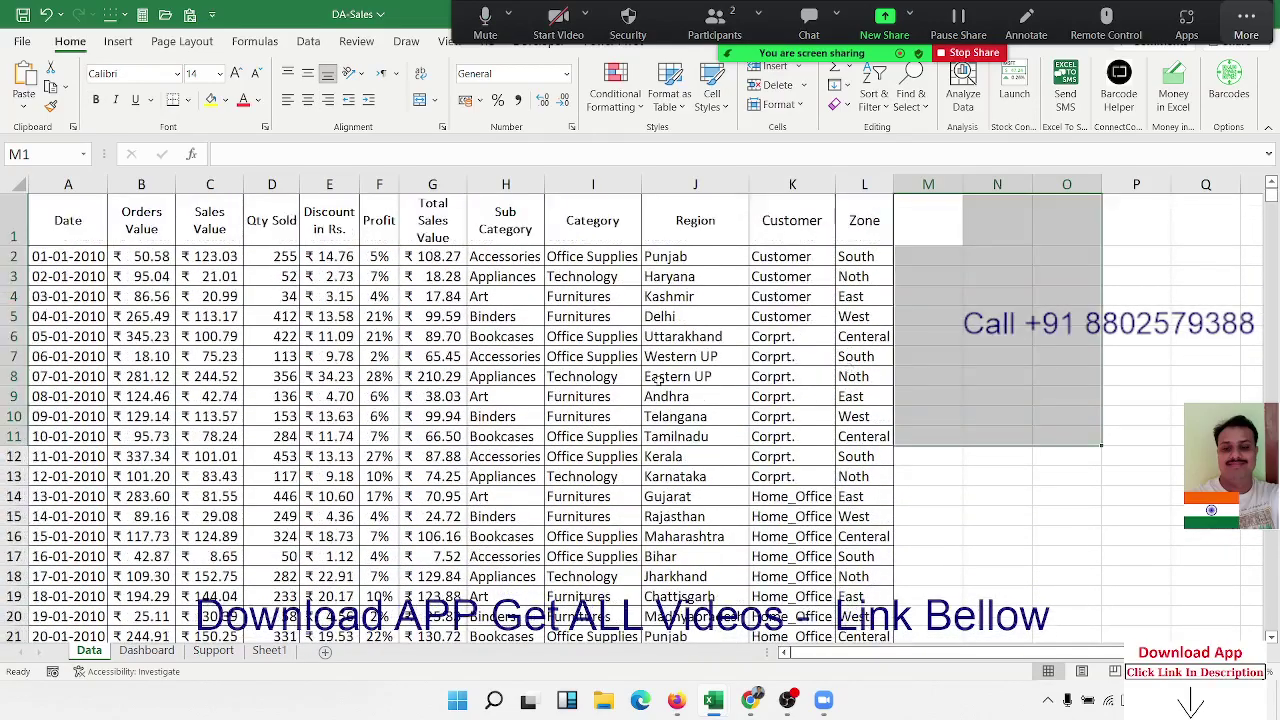
mouse_move(64, 211)
mouse_down()
mouse_move(828, 516)
mouse_move(864, 596)
mouse_up()
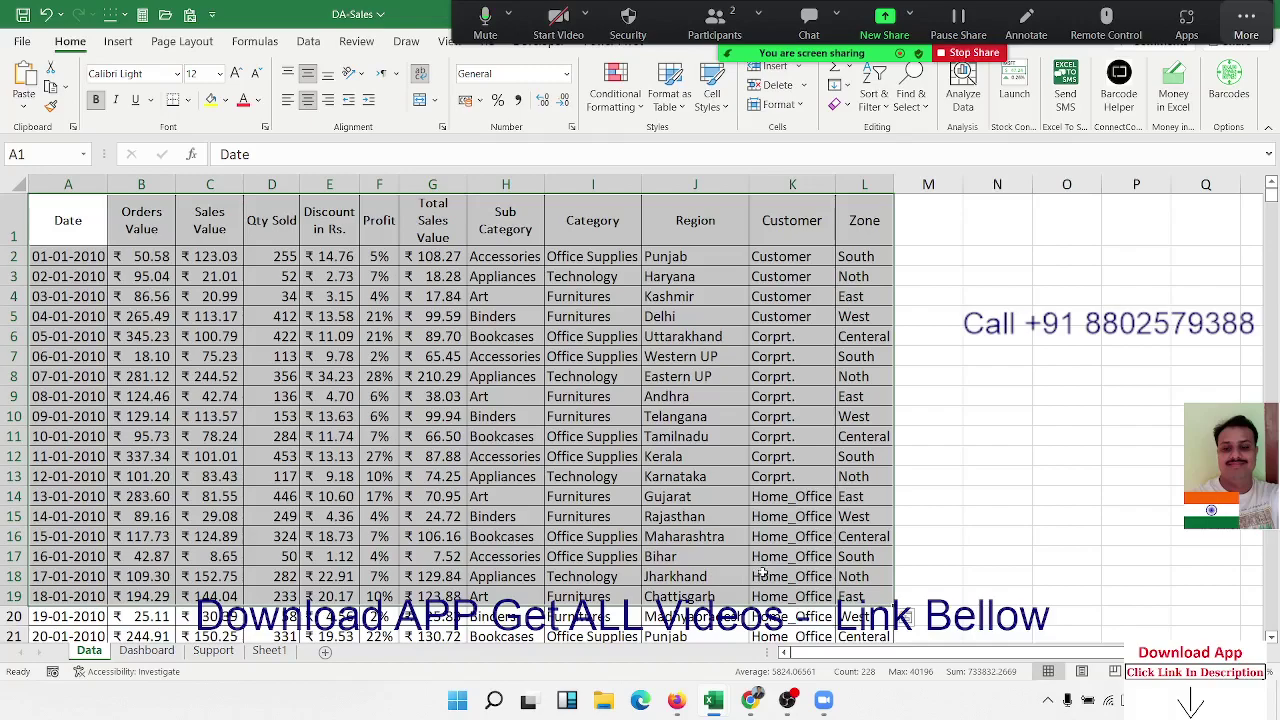
drag(68, 262, 78, 398)
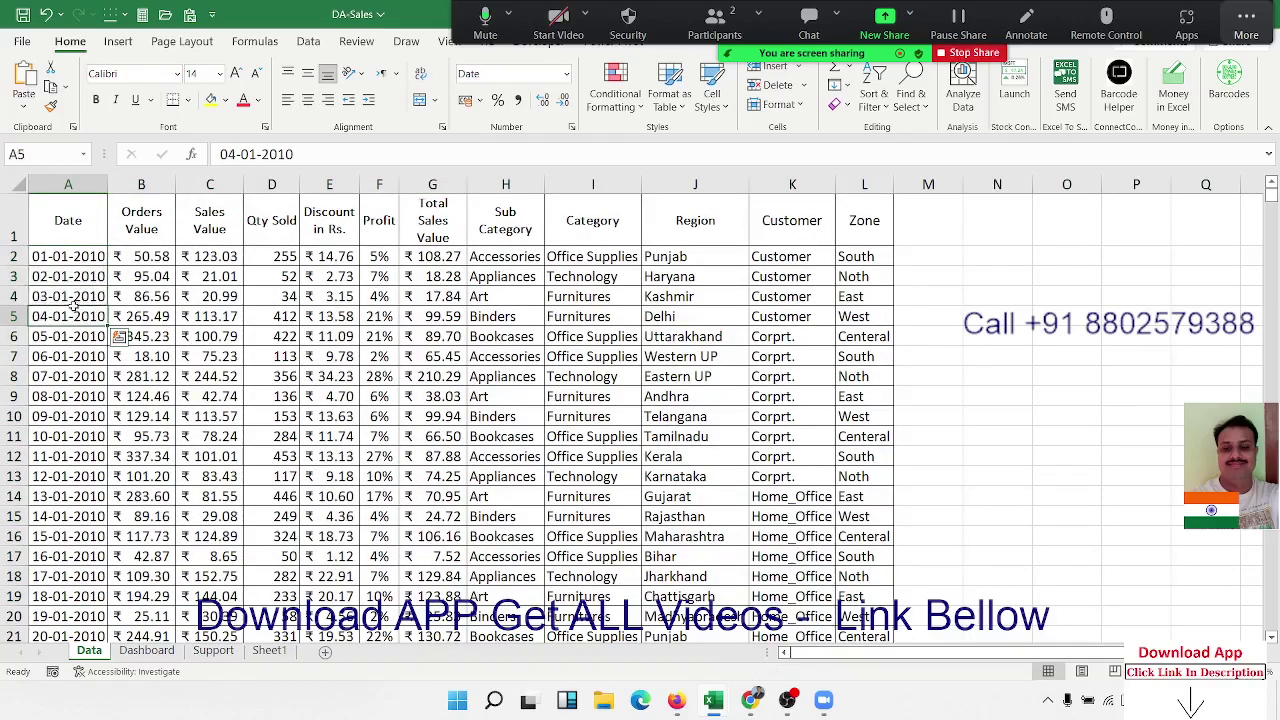
click(146, 650)
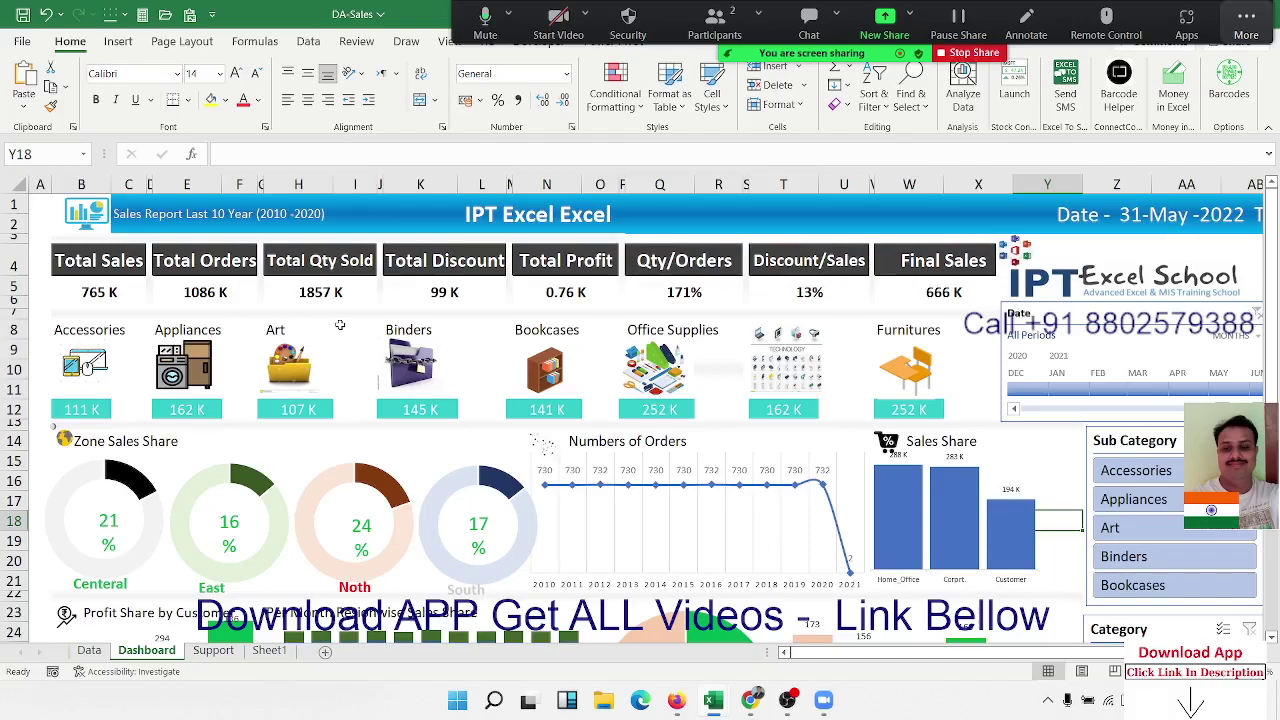
- Check the Data sheet, inspect the Binders total in Dashboard K12, then view the Support pivots
click(89, 650)
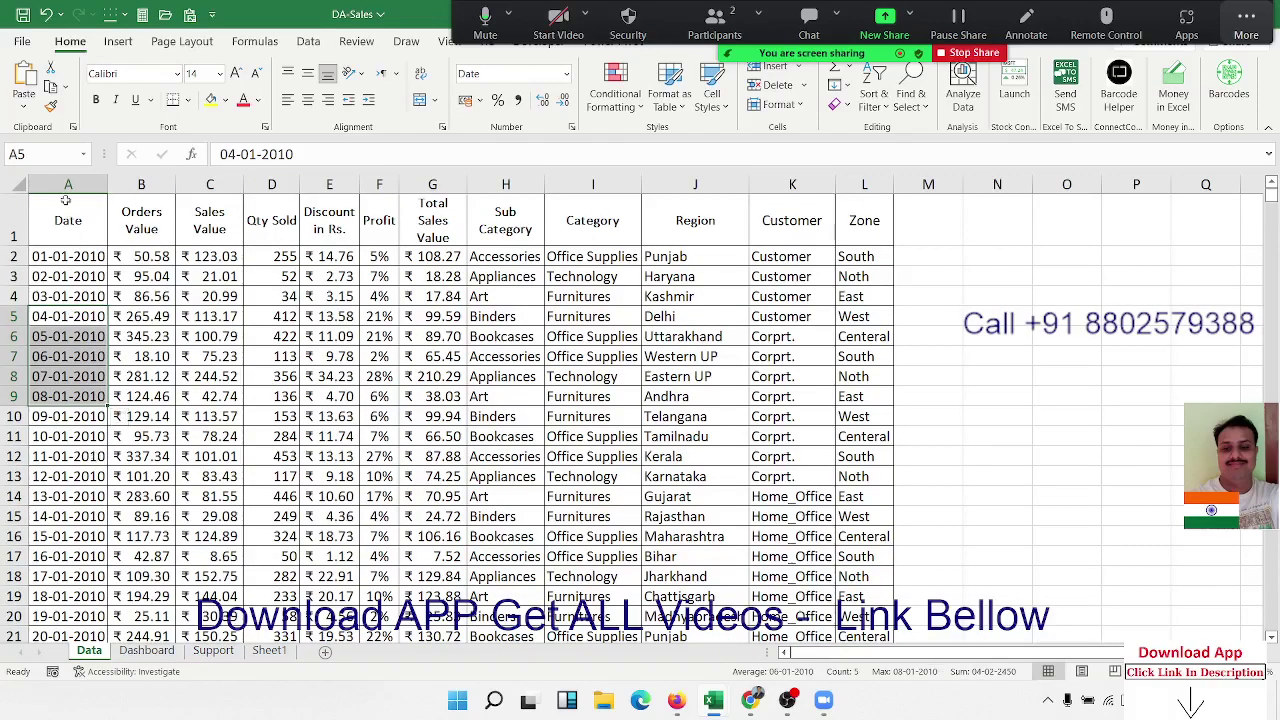
click(147, 651)
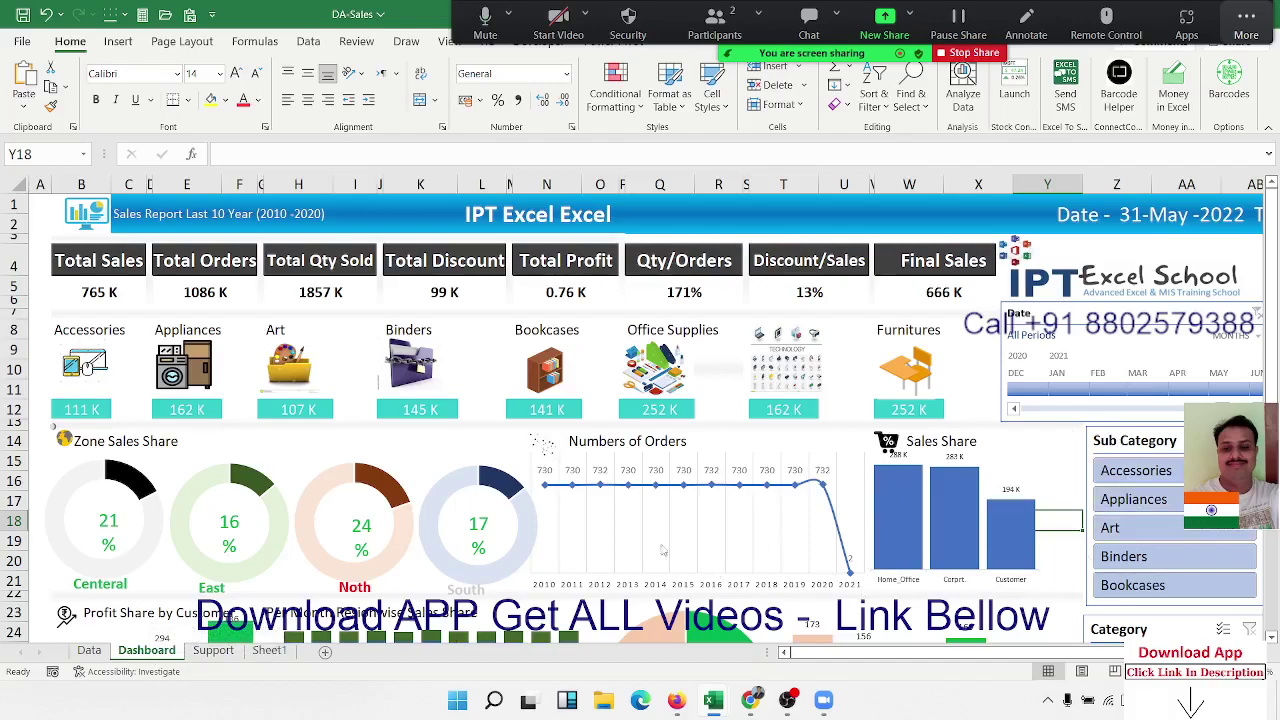
right_click(445, 410)
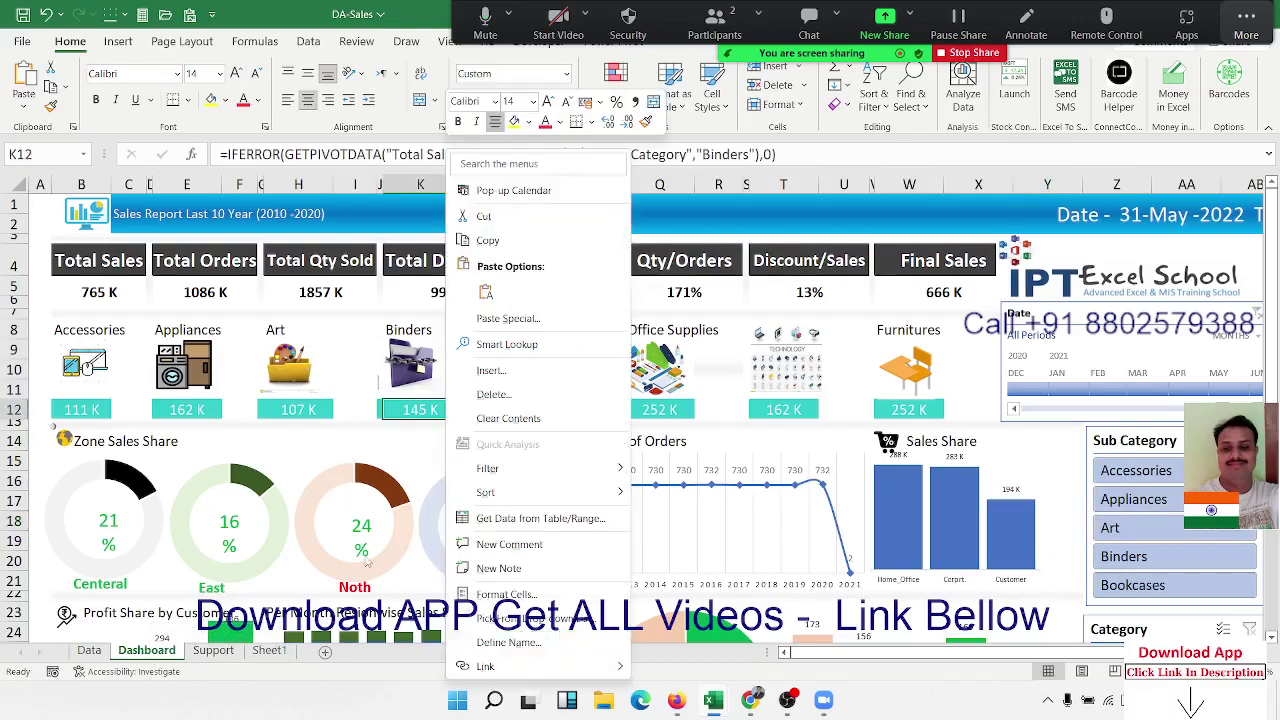
click(239, 652)
- Inspect the pivot actions for the Accessories row label on Support, then return to Dashboard
click(238, 651)
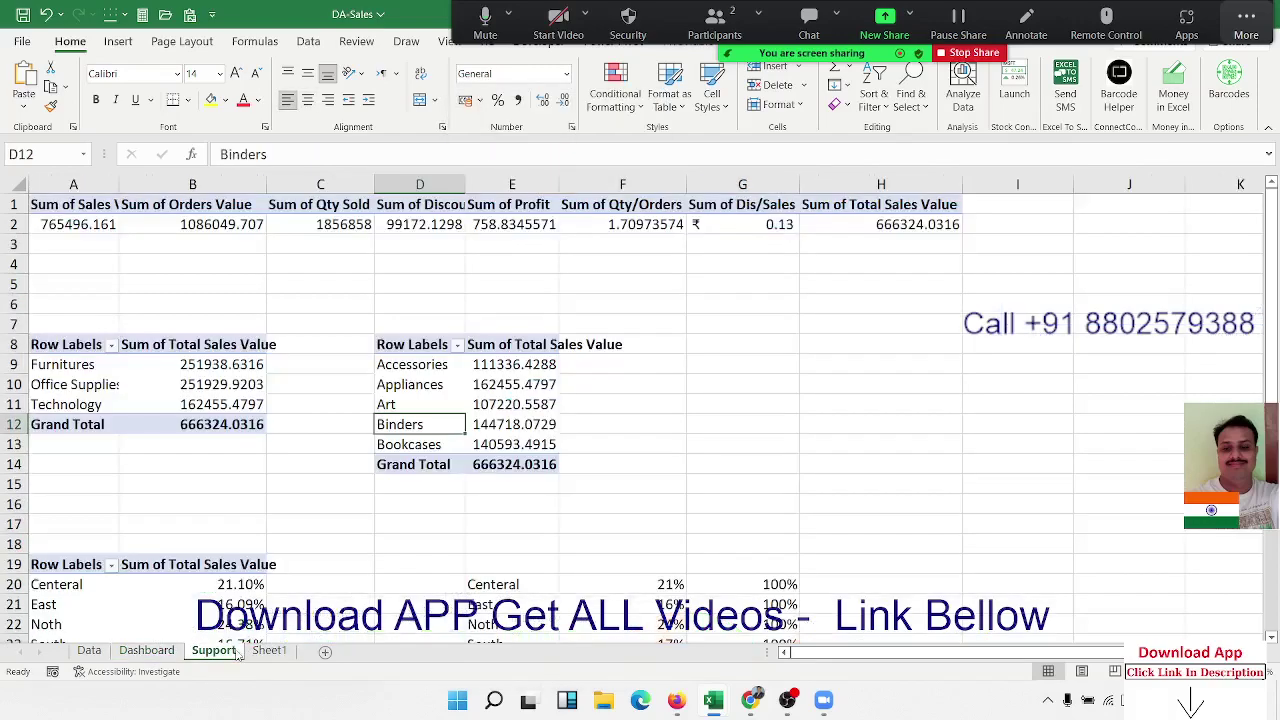
click(422, 370)
right_click(425, 372)
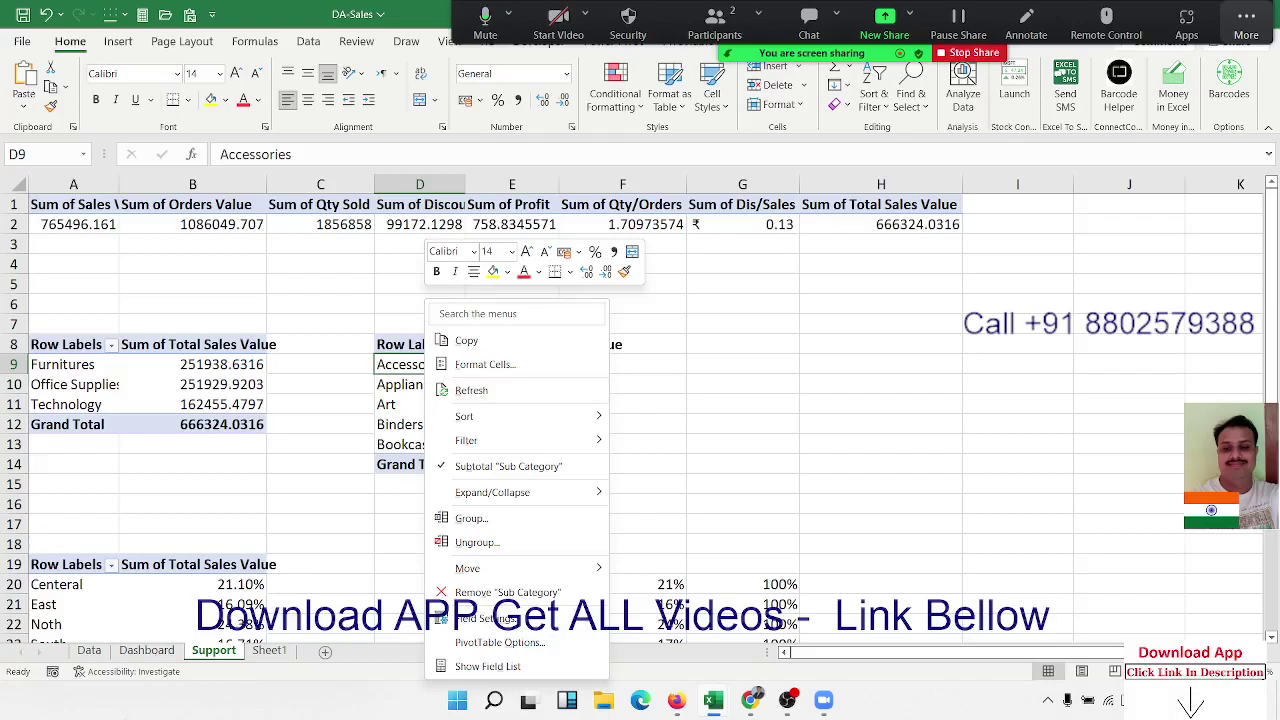
key(Escape)
click(152, 652)
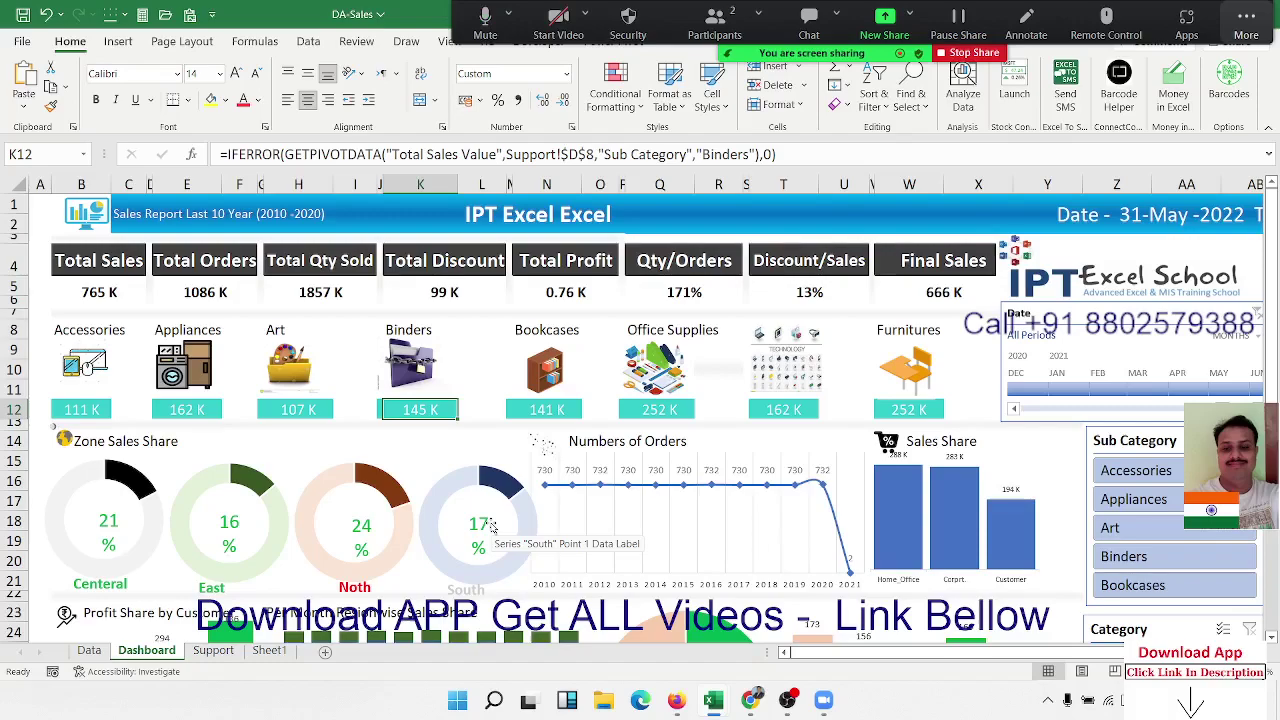
click(457, 294)
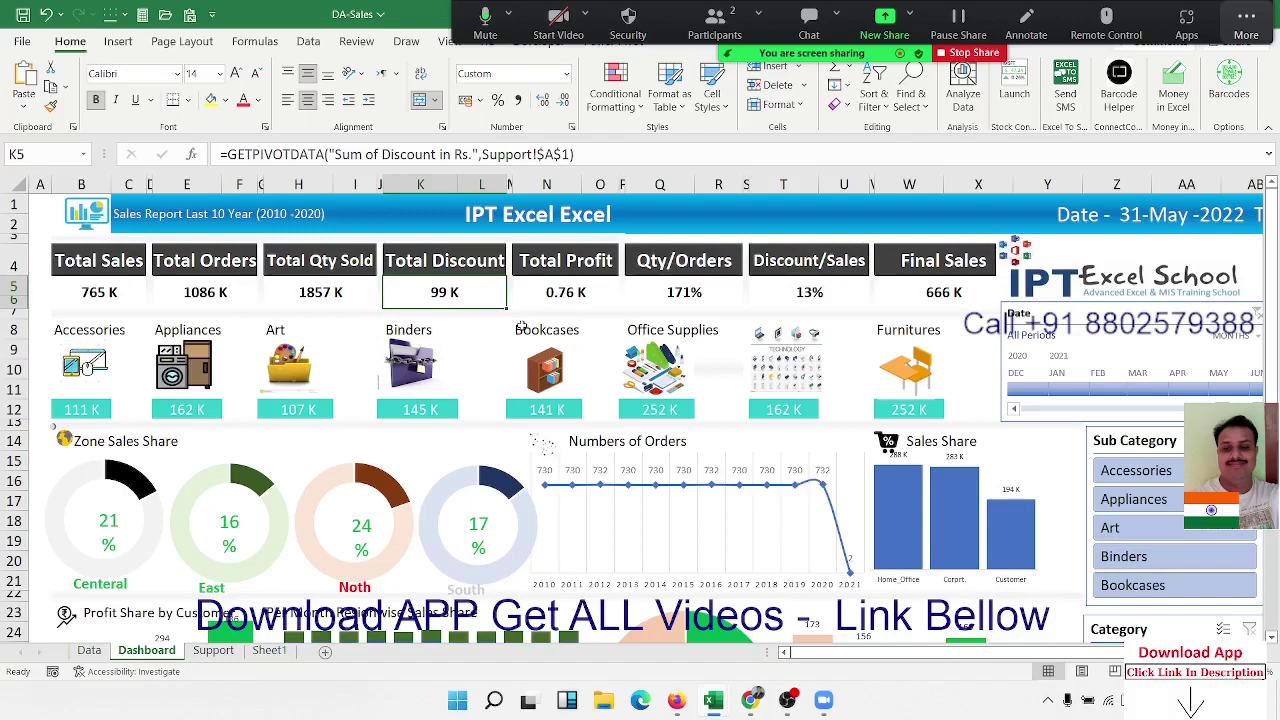
click(88, 651)
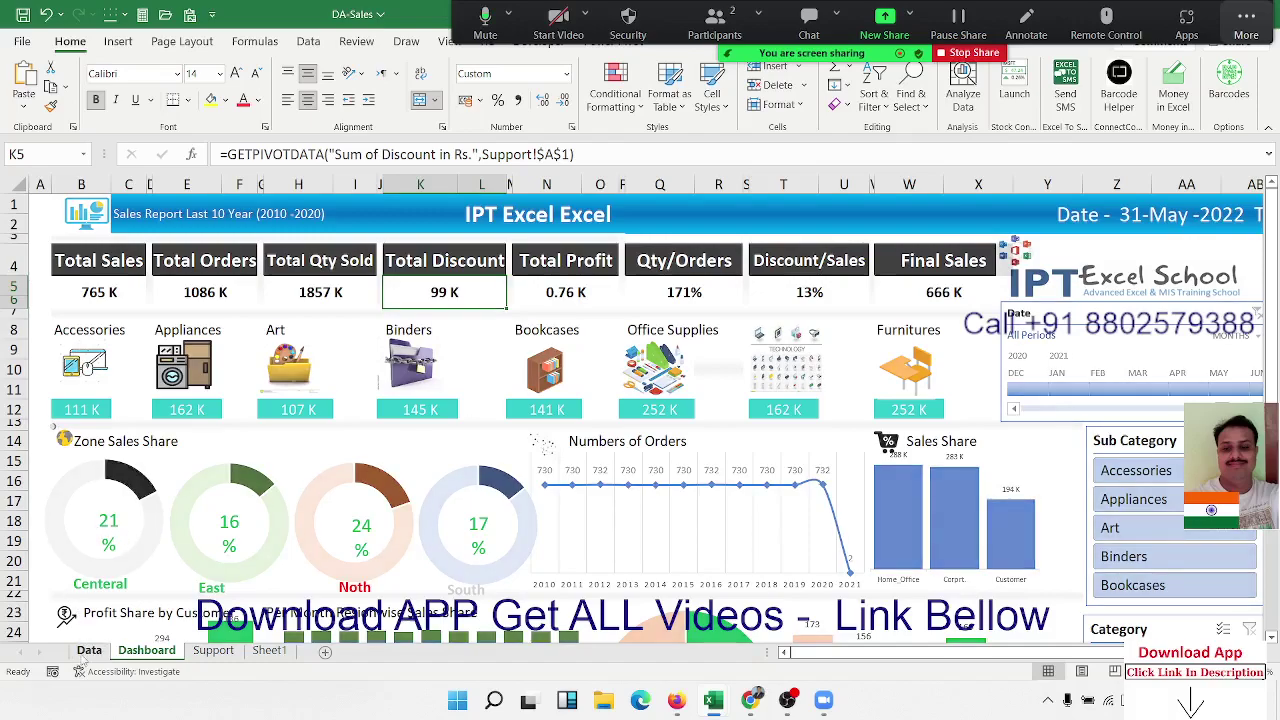
click(146, 651)
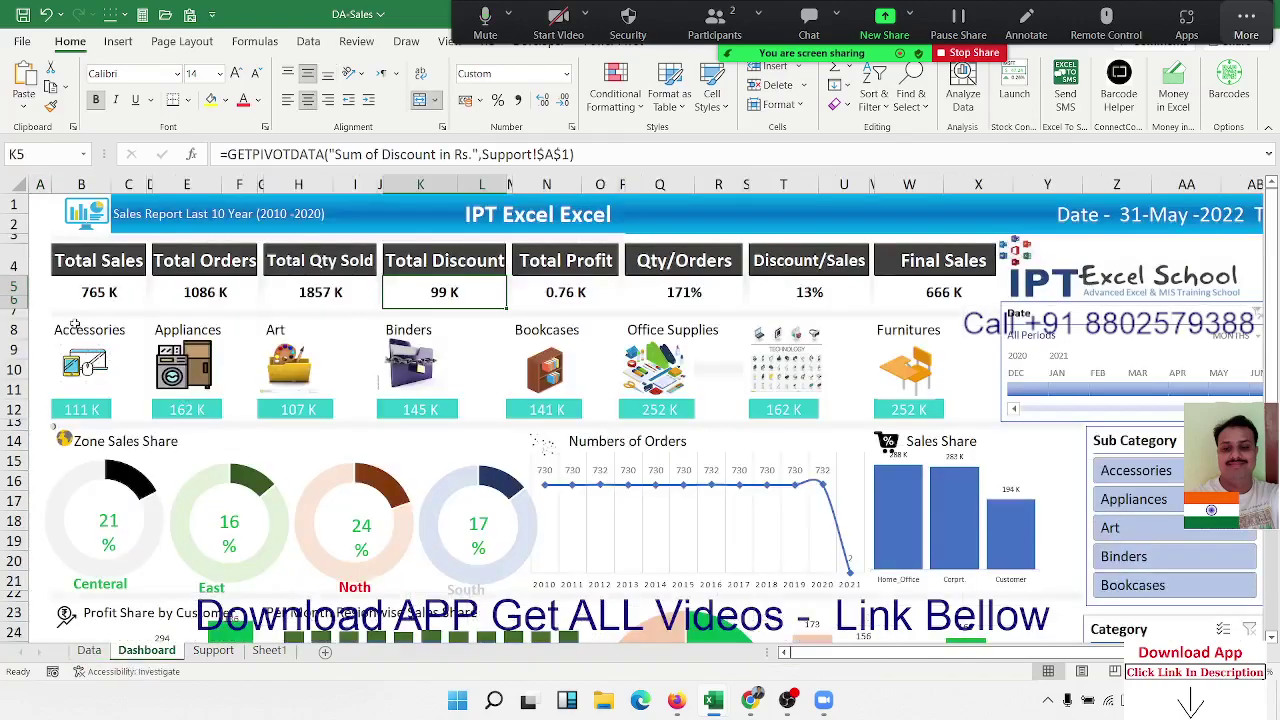
click(89, 291)
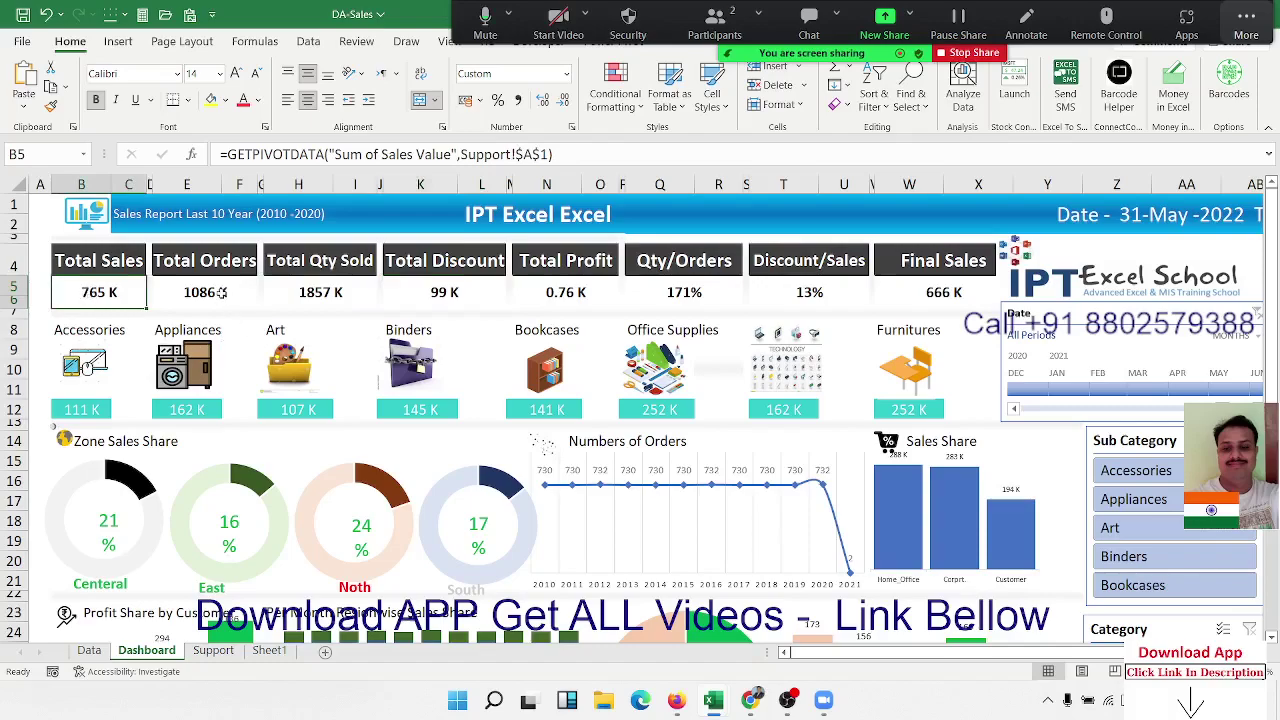
click(219, 292)
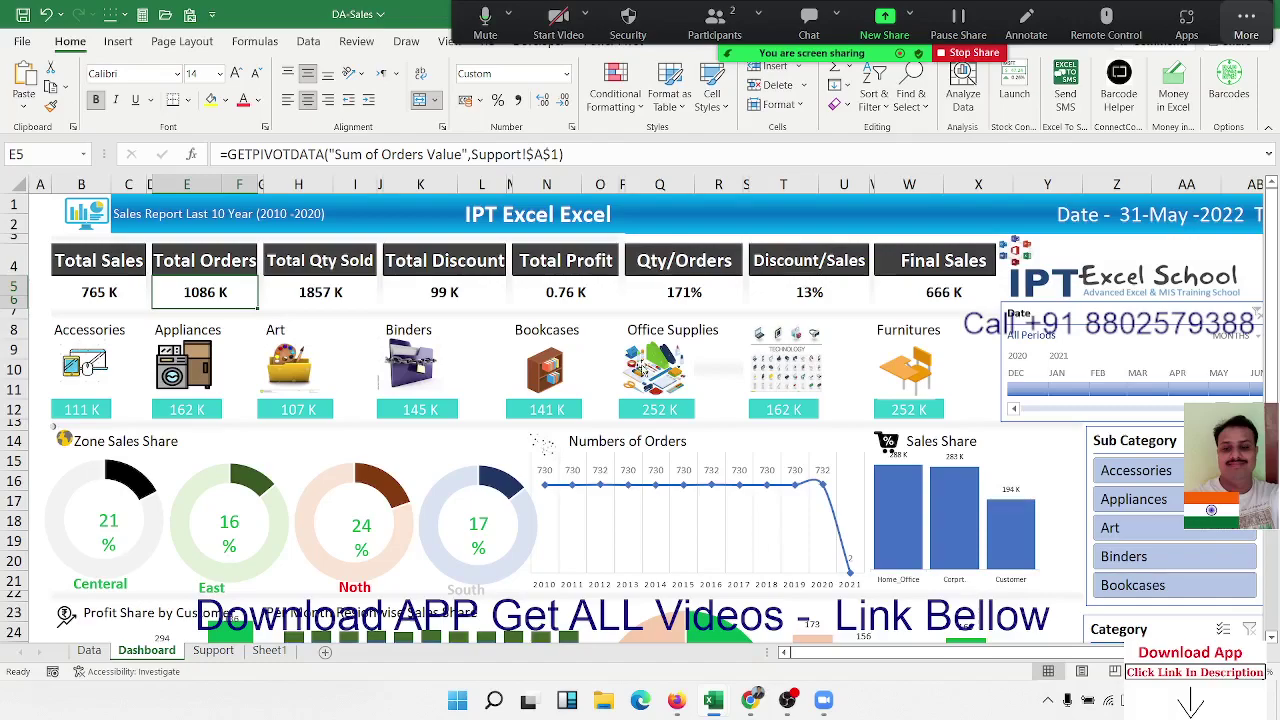
- Select the Centeral, East, Noth and South zone donuts, then switch to the Support sheet
click(125, 532)
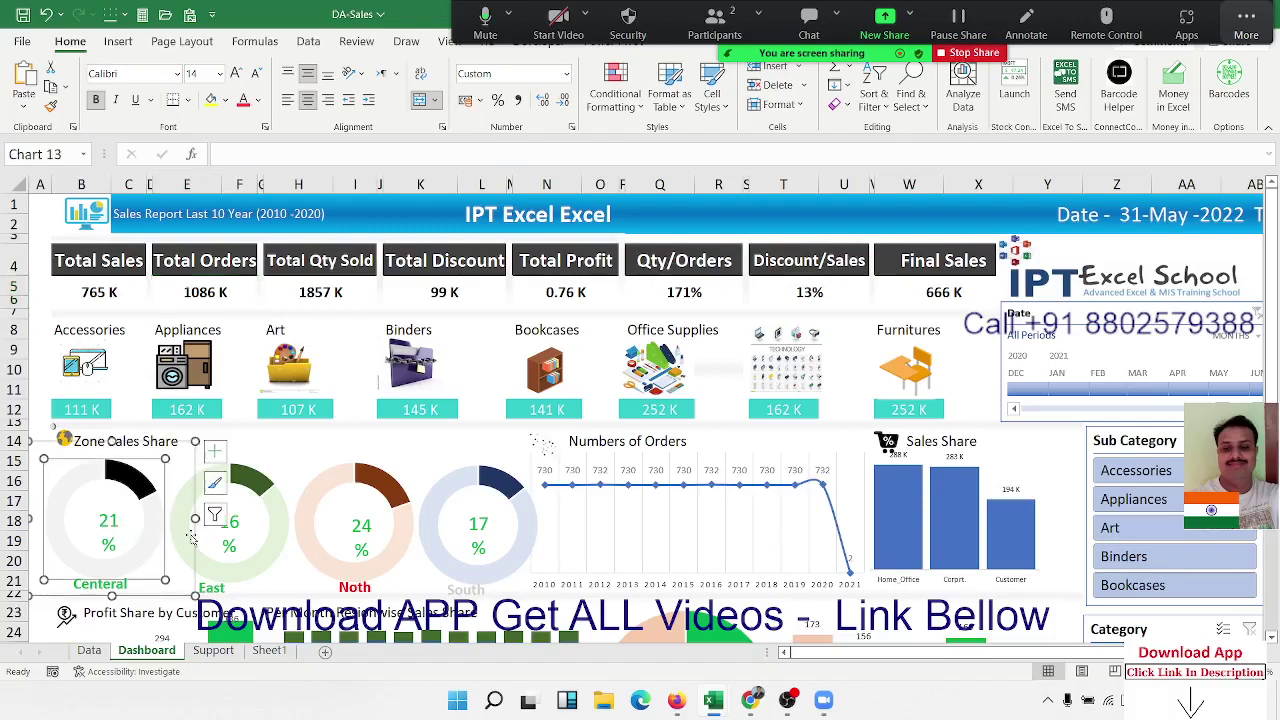
click(238, 545)
click(378, 550)
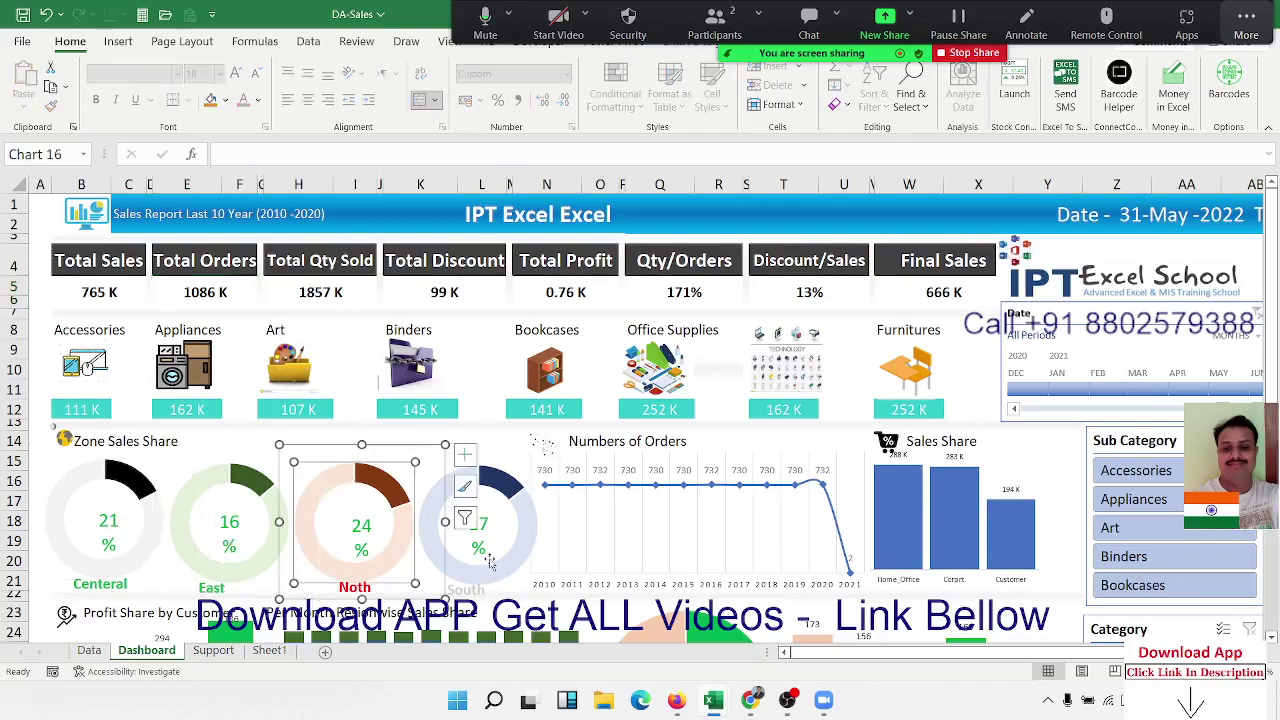
click(490, 563)
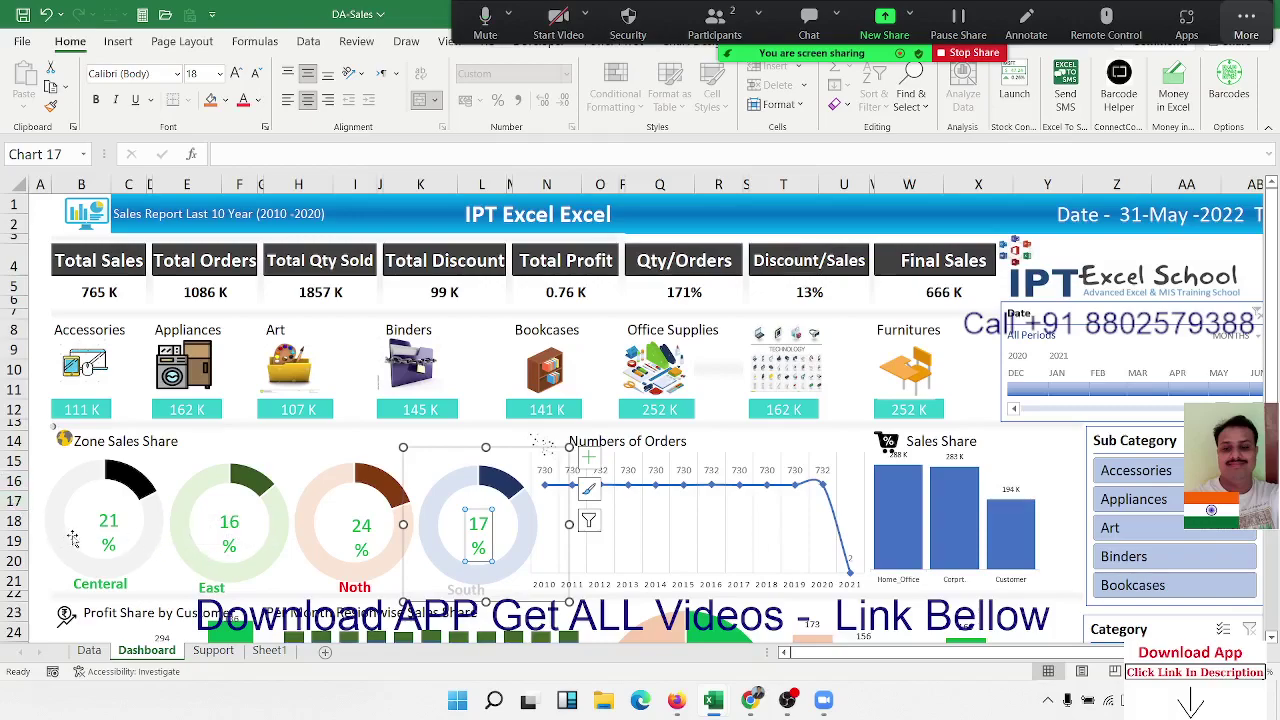
click(157, 548)
click(361, 535)
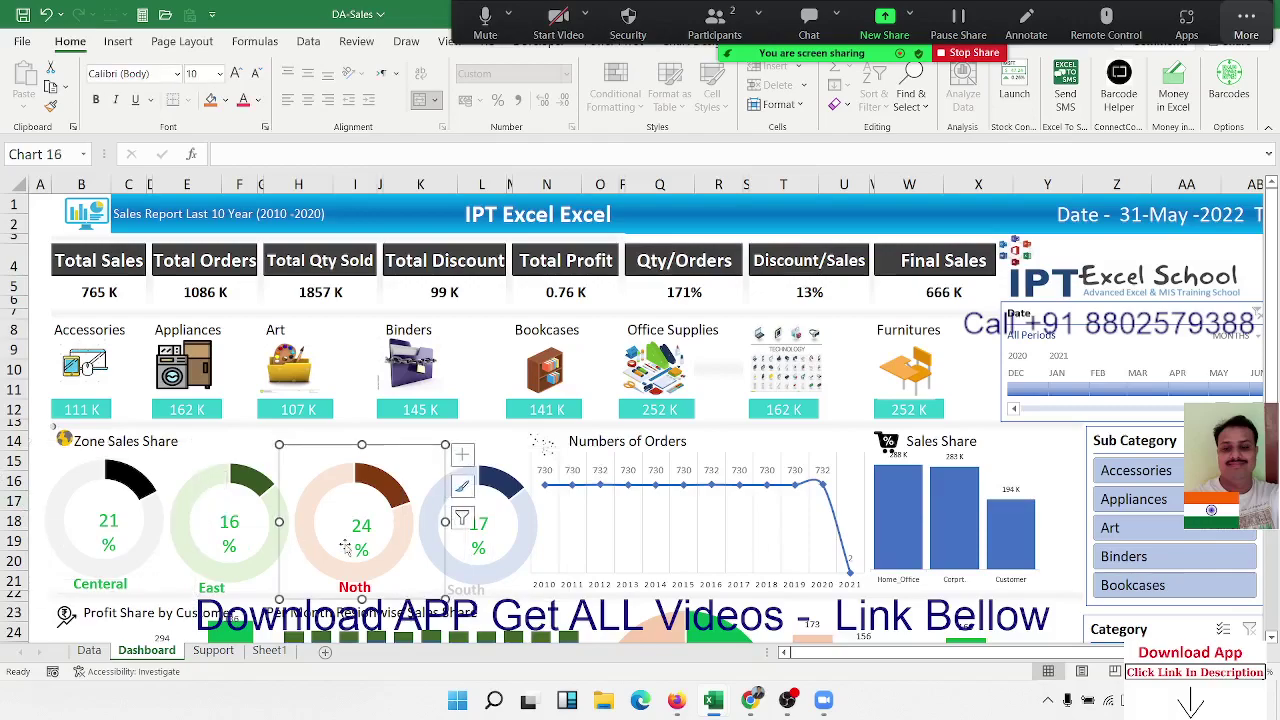
click(361, 535)
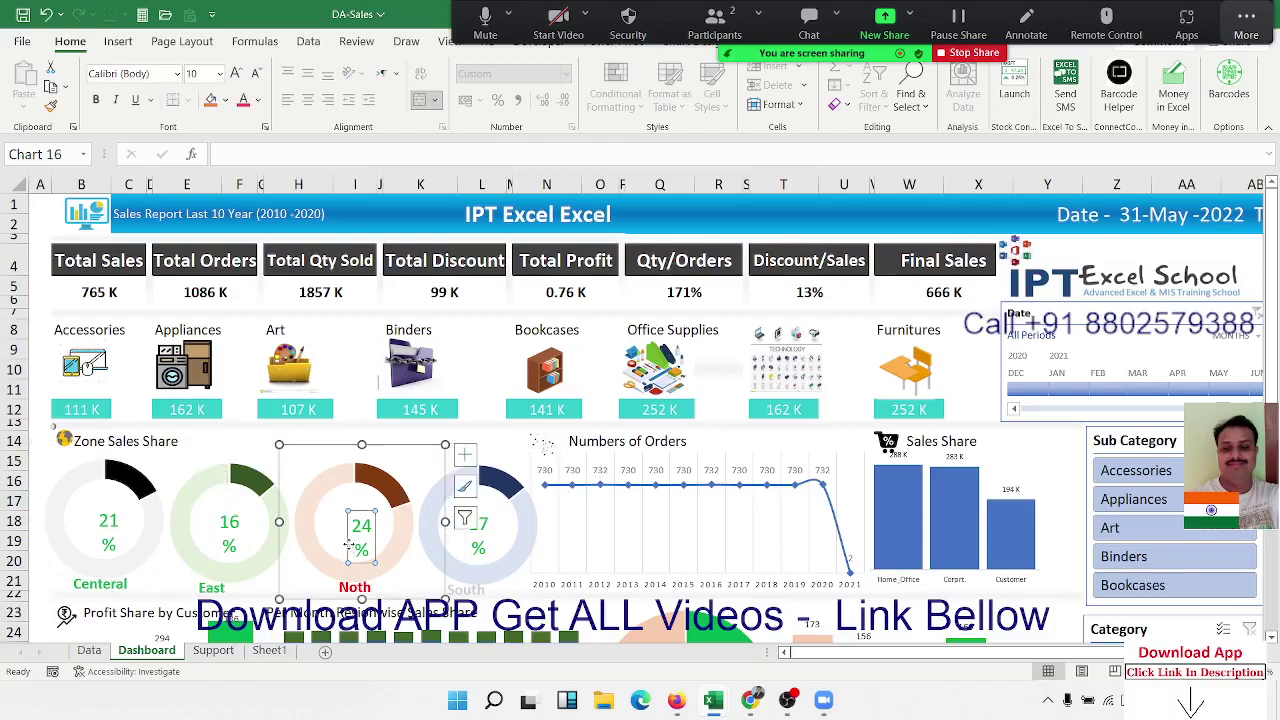
click(213, 650)
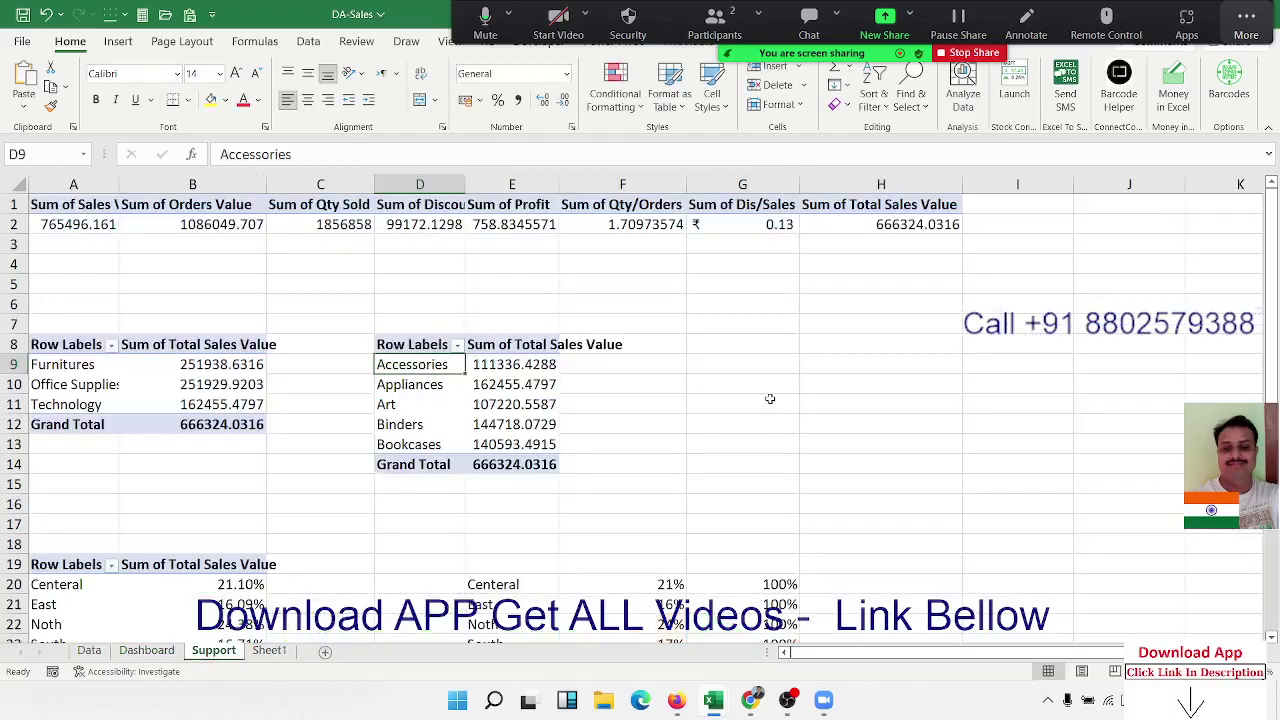
- Select the zone names and percentages E20:F24 and try a clustered column chart, then undo it
scroll(340, 484, down, 3)
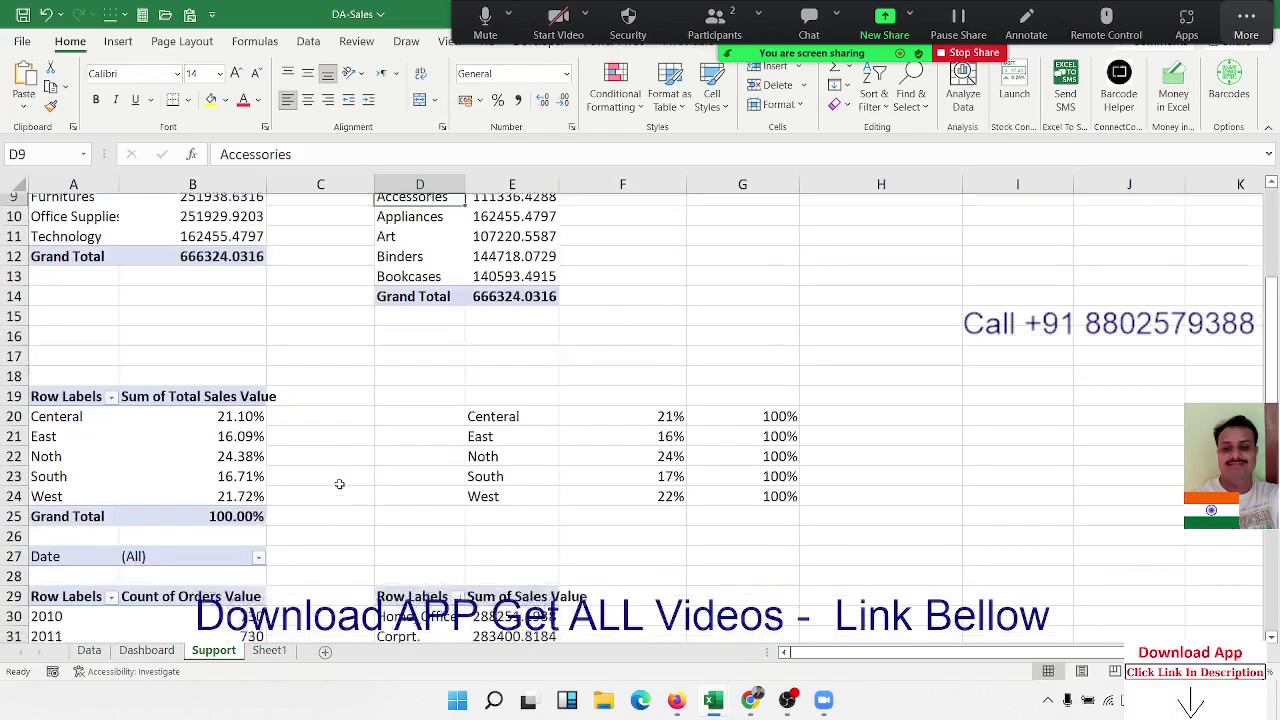
scroll(340, 484, down, 1)
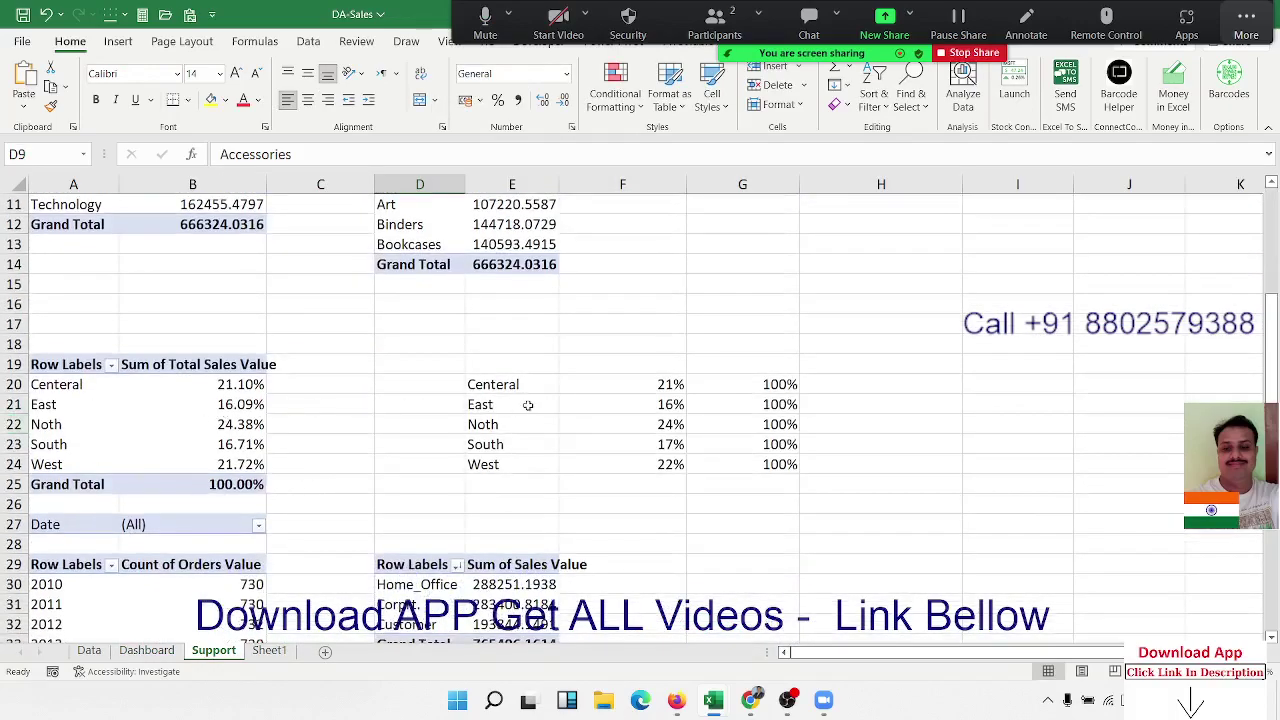
drag(490, 384, 648, 466)
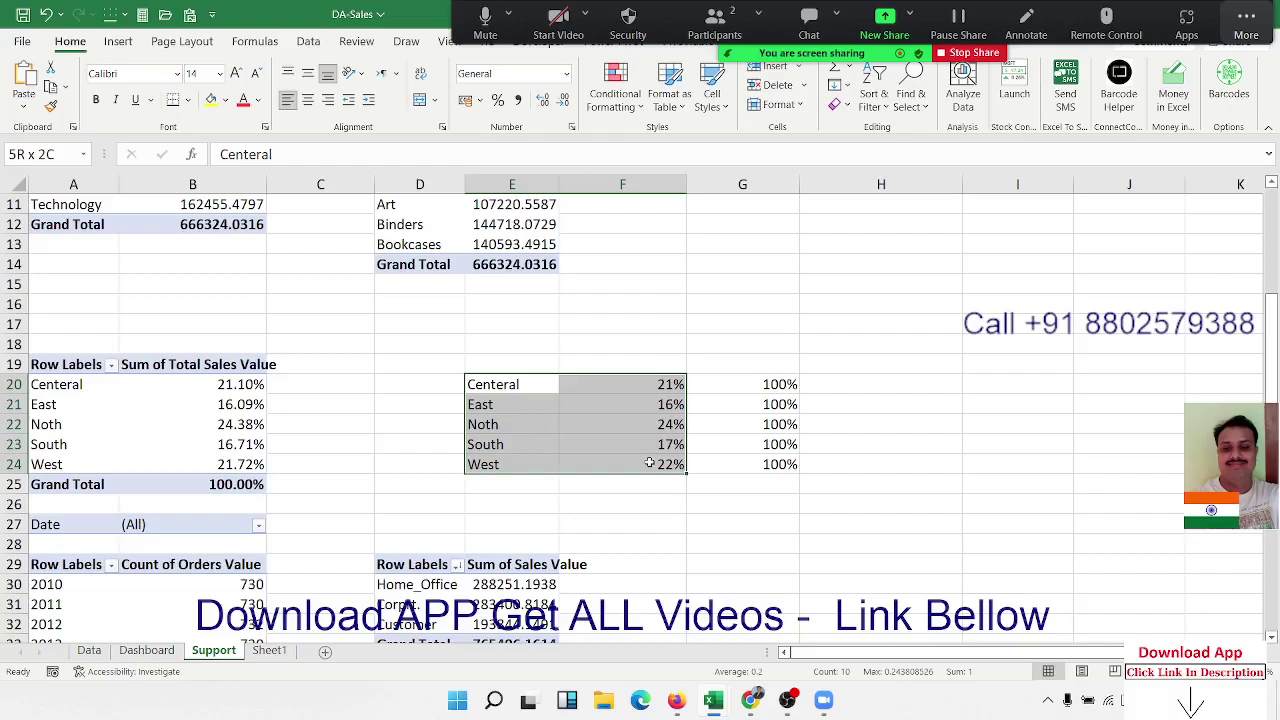
click(118, 41)
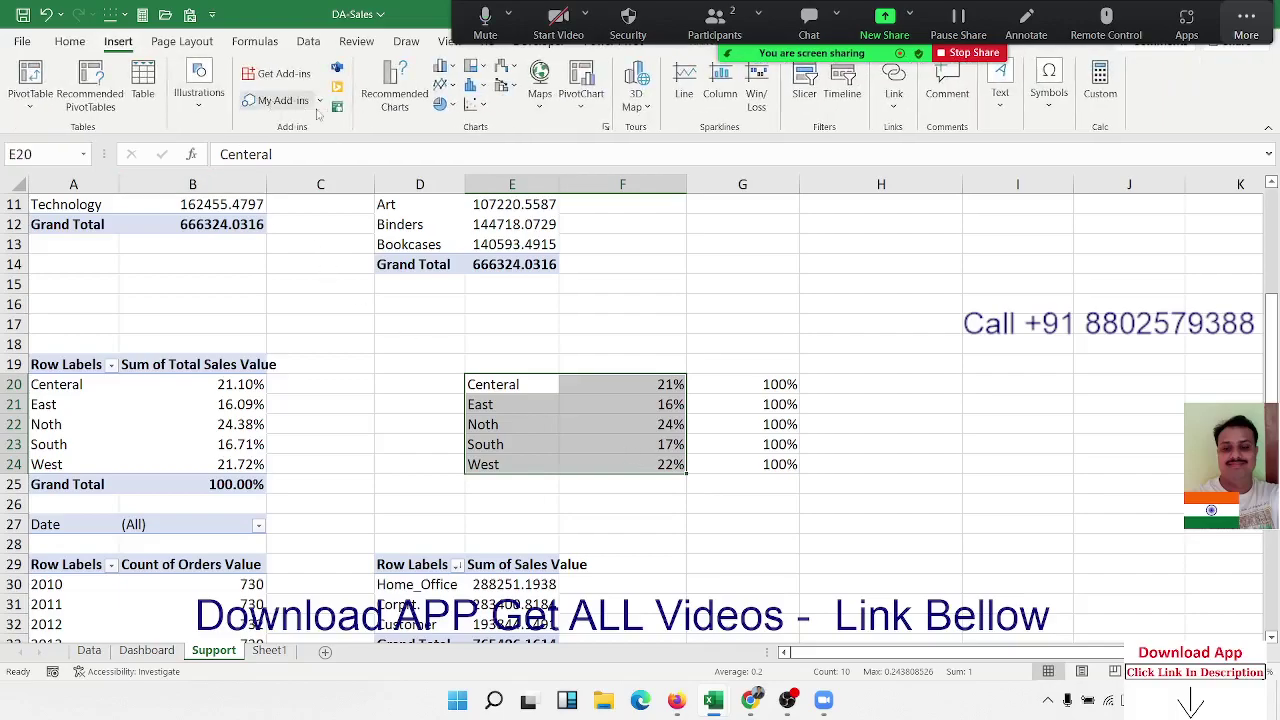
click(443, 67)
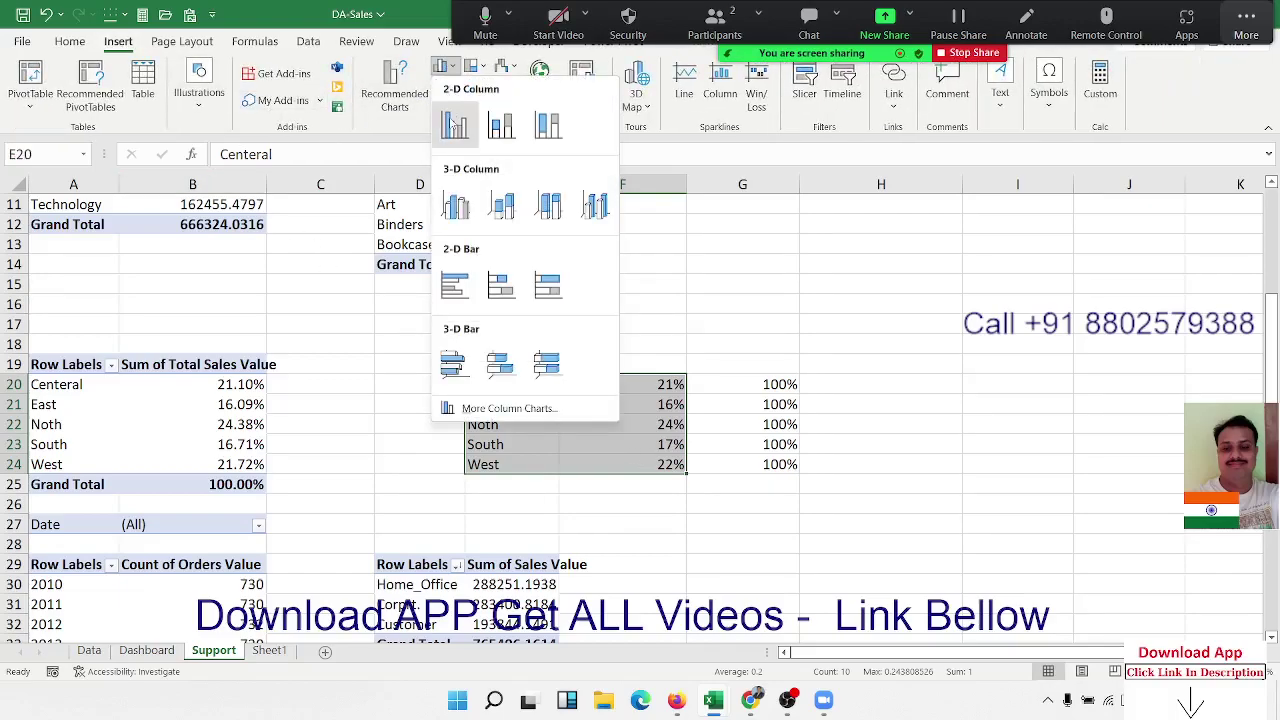
click(455, 125)
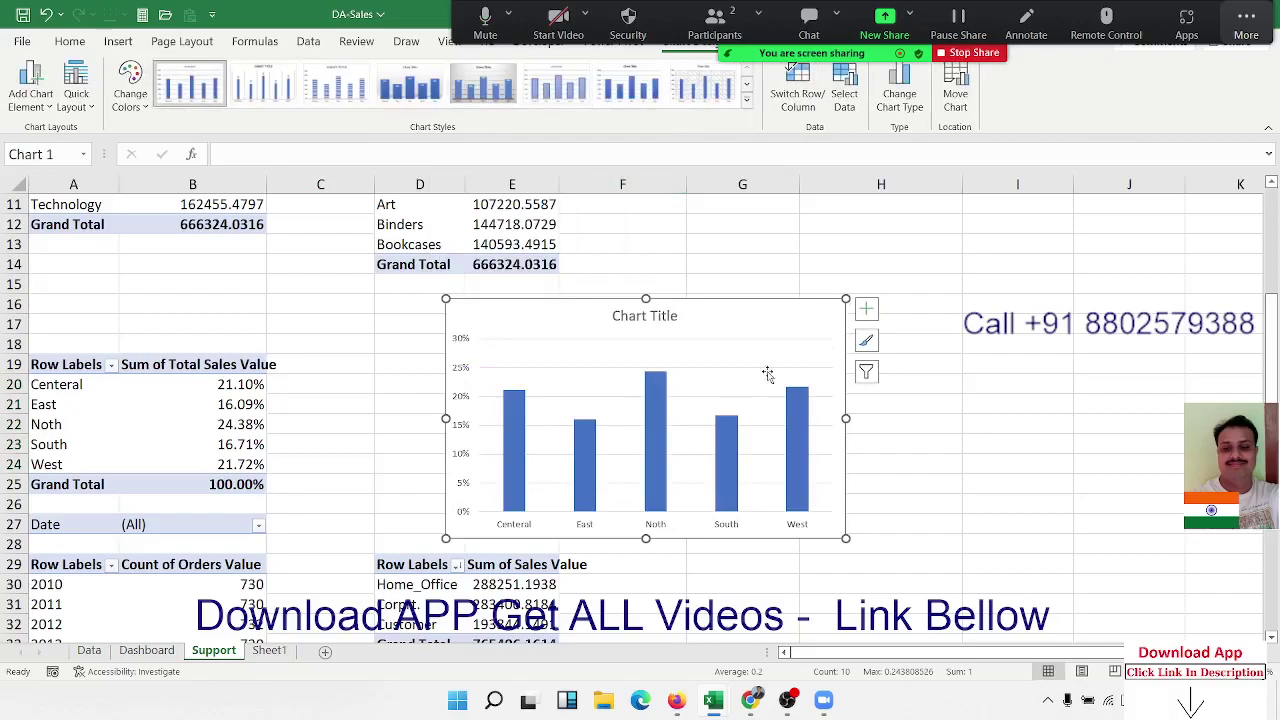
key(ctrl+z)
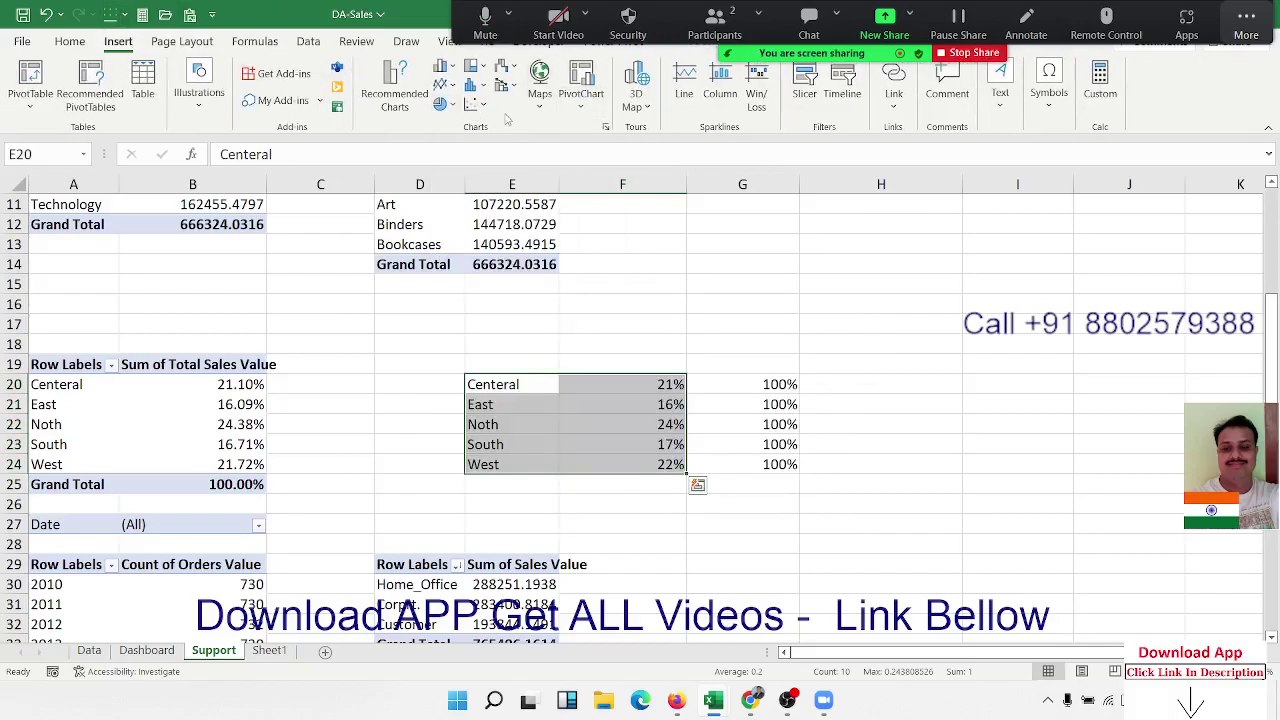
- Insert a doughnut chart of the zone percentages and move it beside the table near column H
click(441, 104)
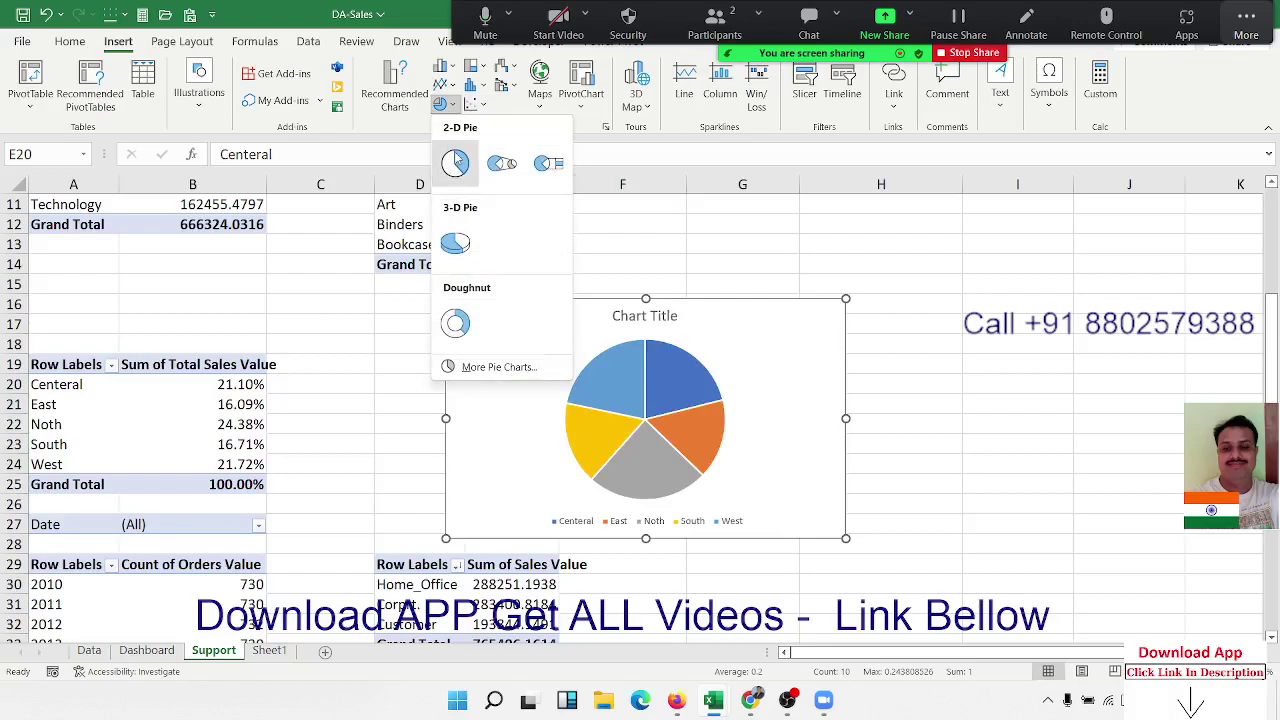
click(458, 324)
drag(571, 317, 826, 255)
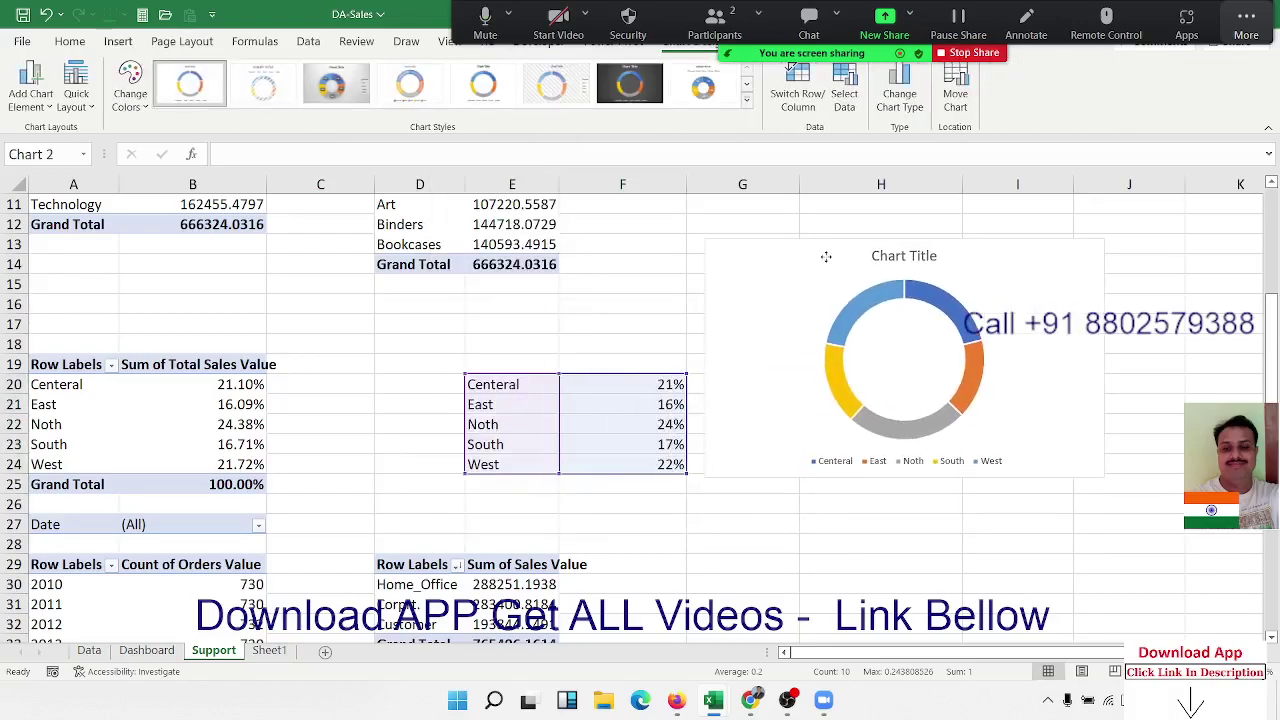
- Label the doughnut slices with zone name and percentage, then move the chart left over columns B–E
right_click(860, 320)
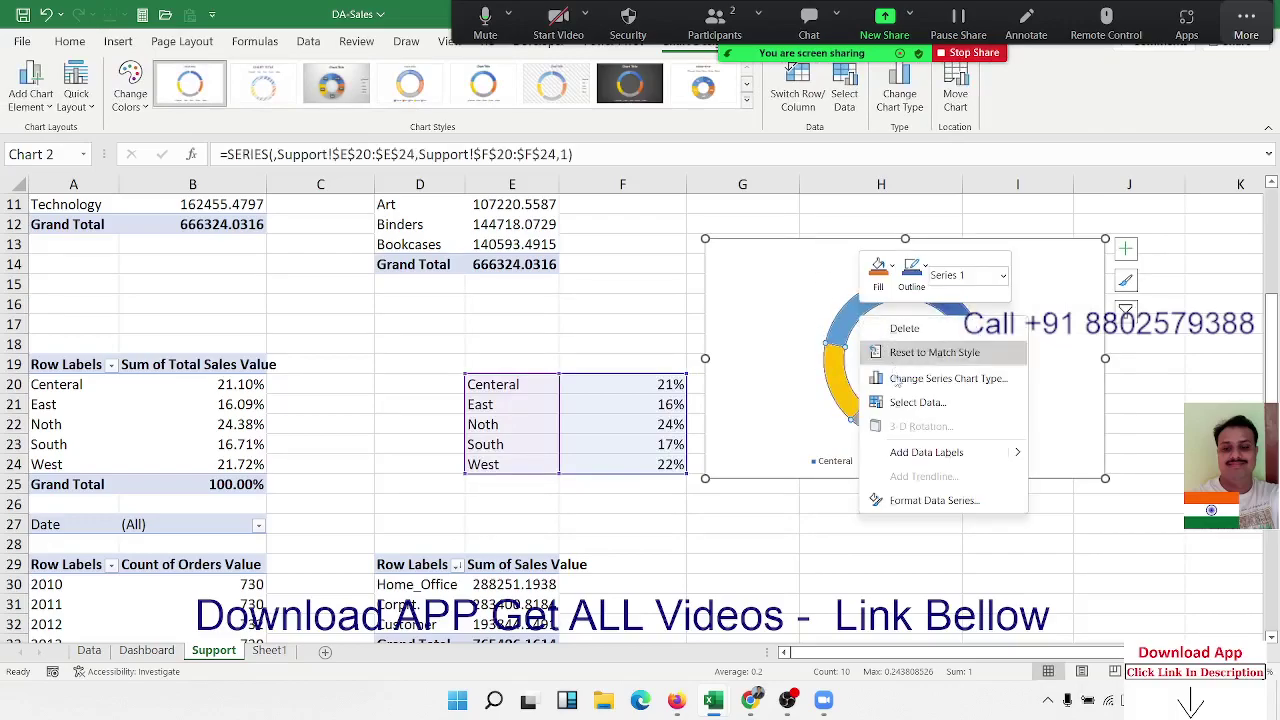
click(926, 452)
click(872, 312)
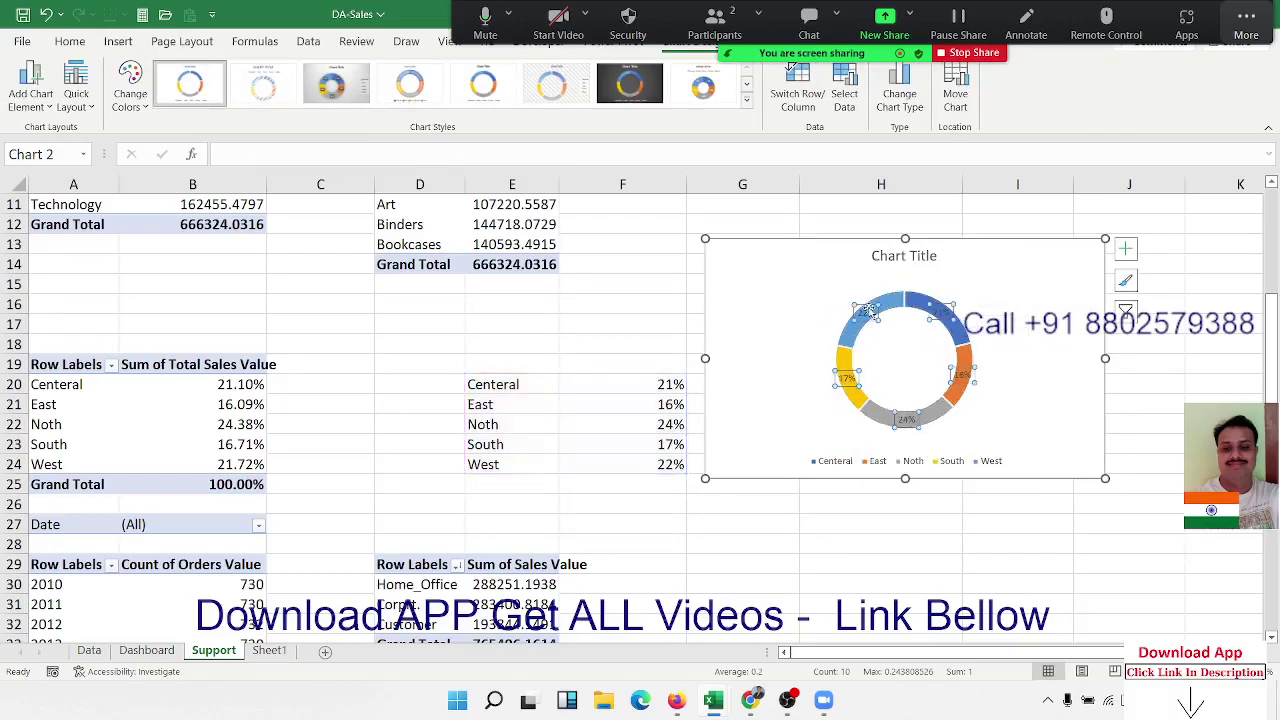
right_click(872, 312)
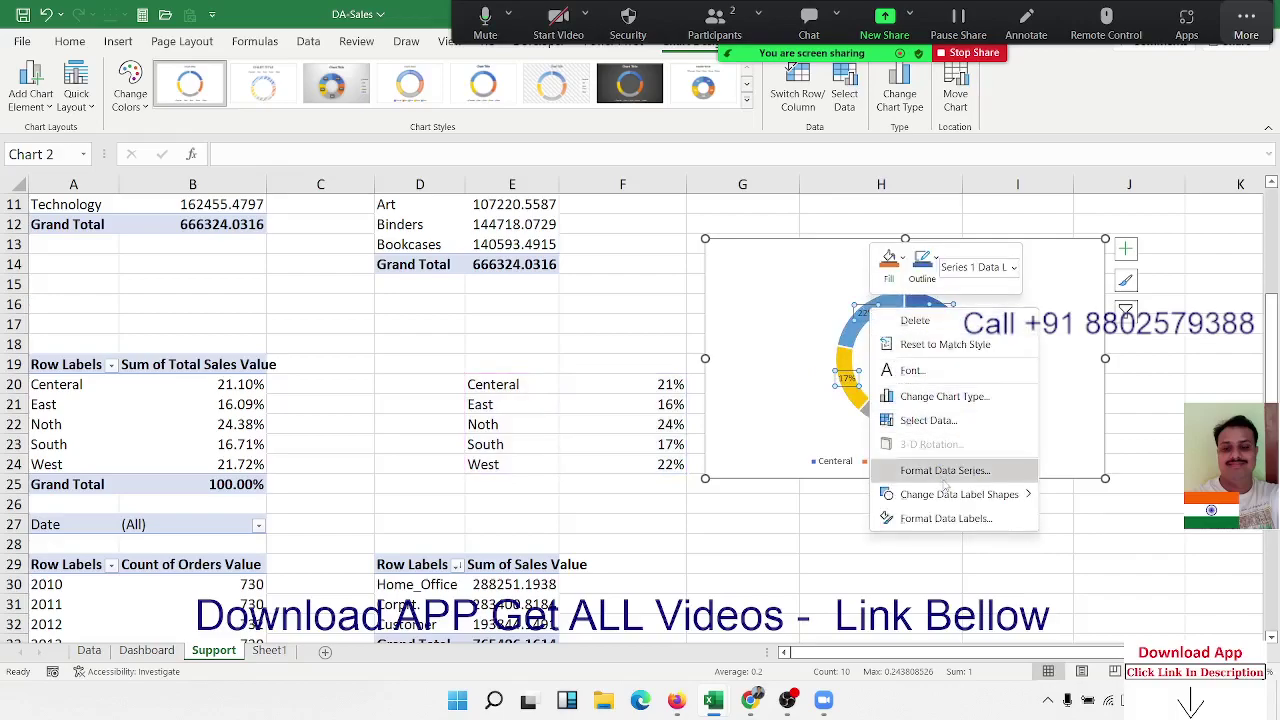
click(945, 519)
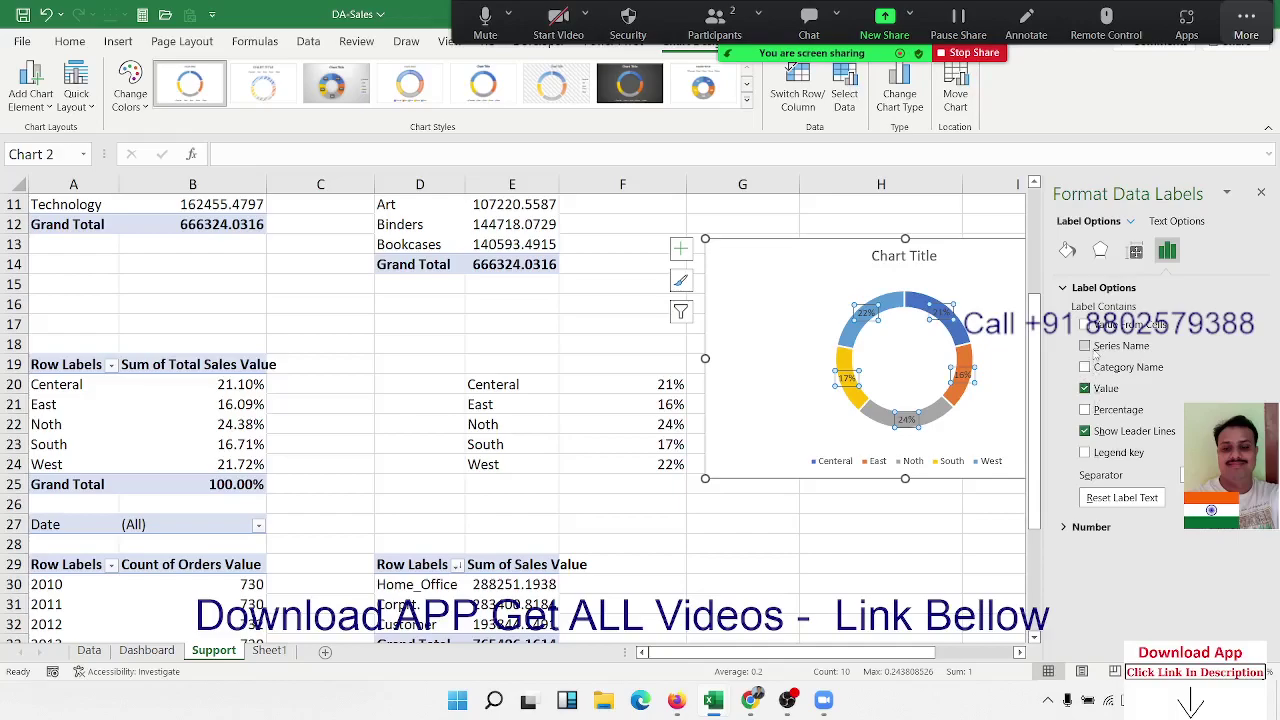
click(1085, 345)
click(1090, 347)
click(1262, 192)
drag(1011, 270, 541, 243)
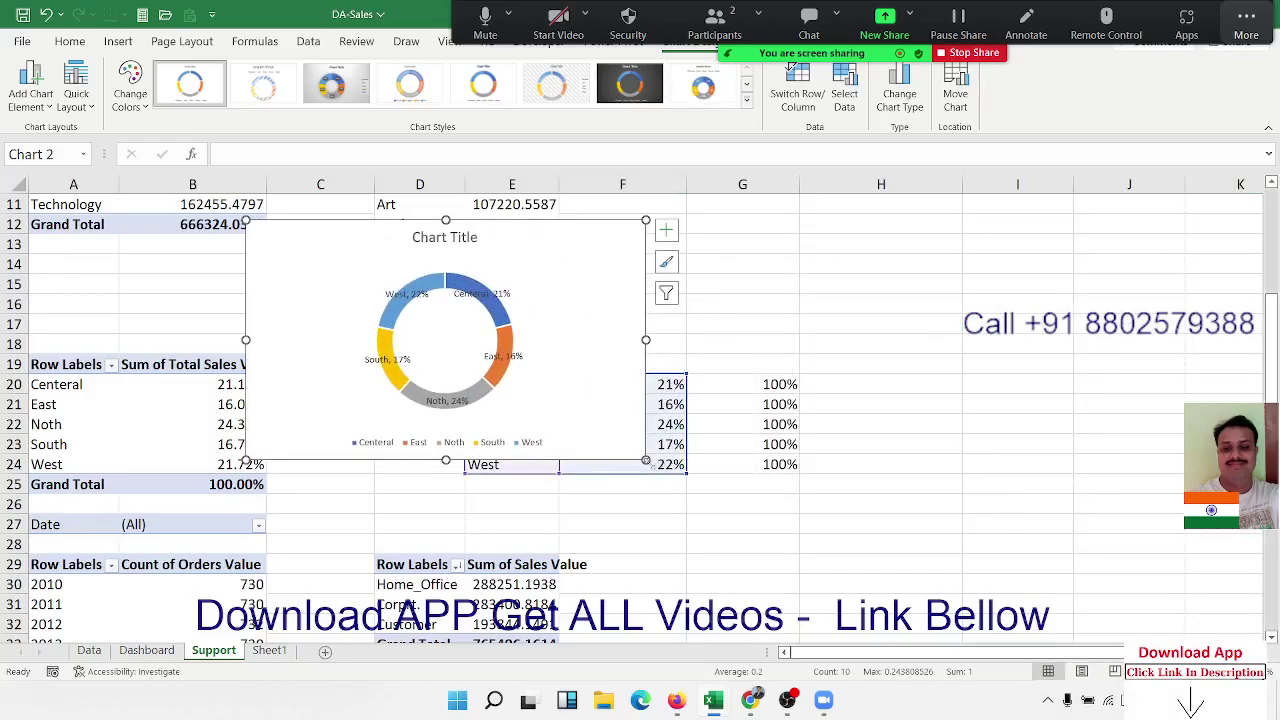
- Enlarge and reposition the zone doughnut chart, then delete it from the Support sheet
drag(646, 461, 810, 530)
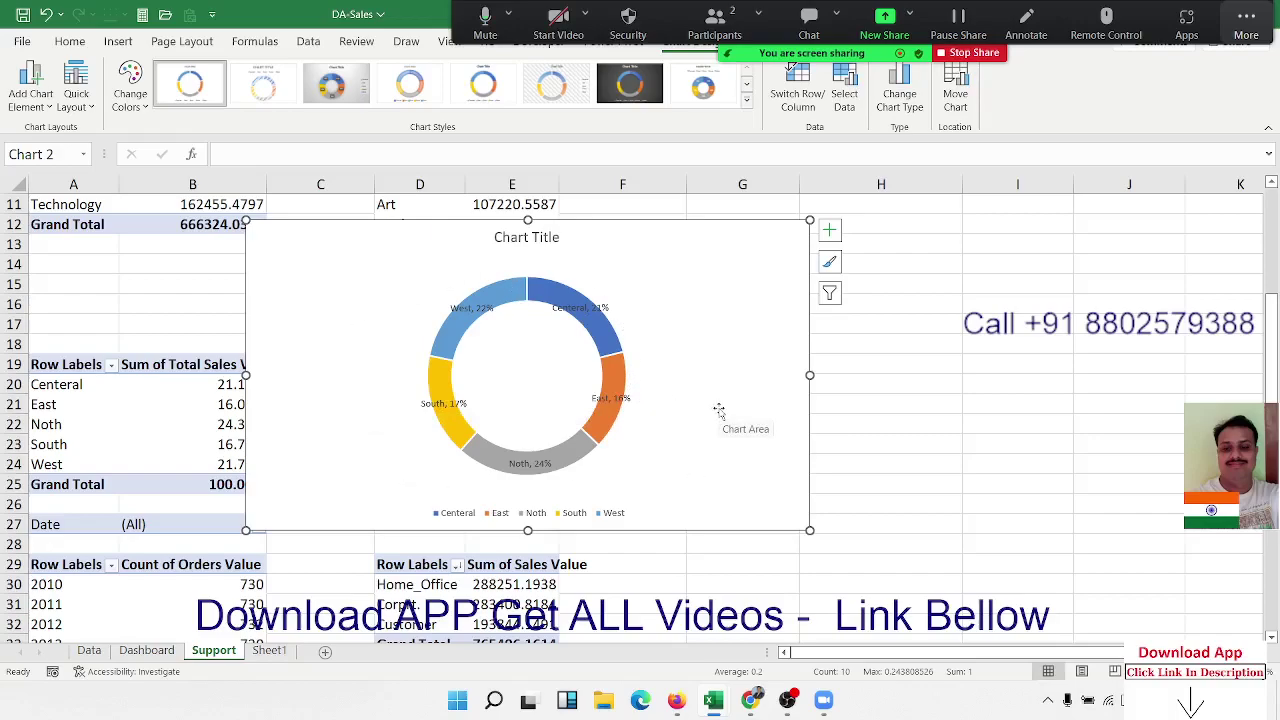
mouse_move(394, 263)
mouse_down()
mouse_move(864, 455)
mouse_move(197, 263)
mouse_up()
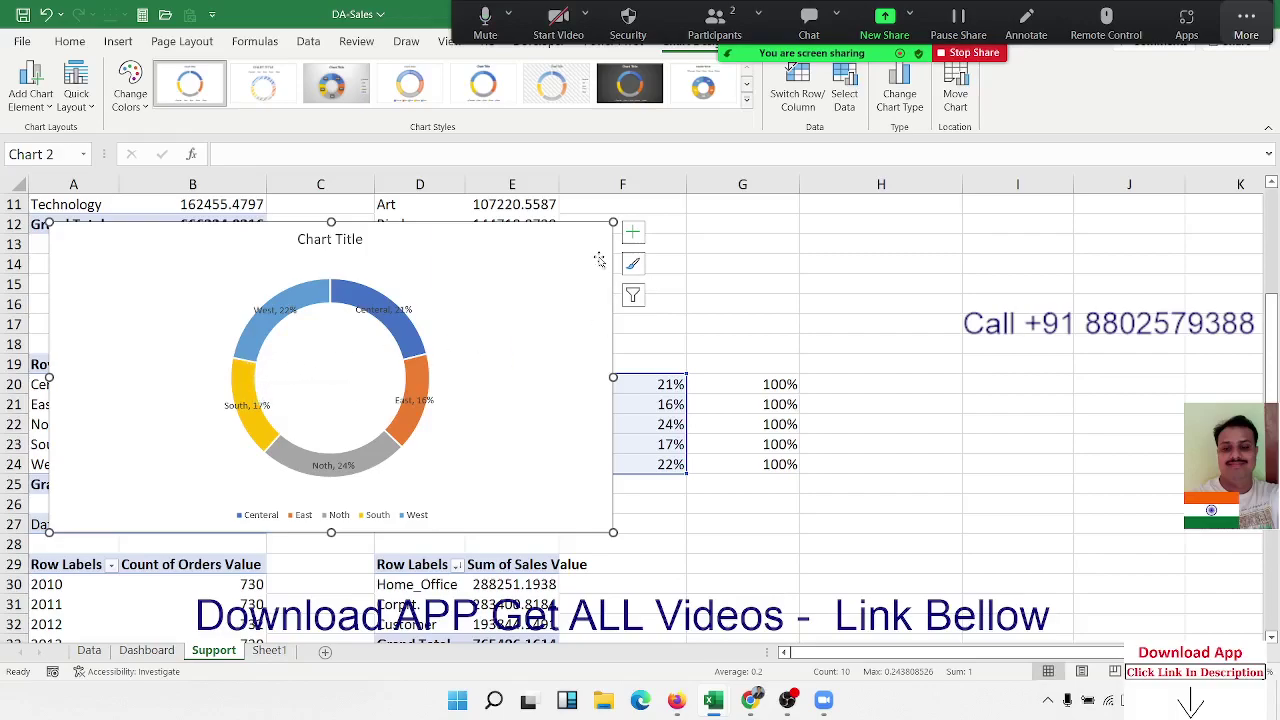
key(Delete)
- Inspect the percentage formula in F20 and the 100% total in G20
click(729, 423)
click(662, 392)
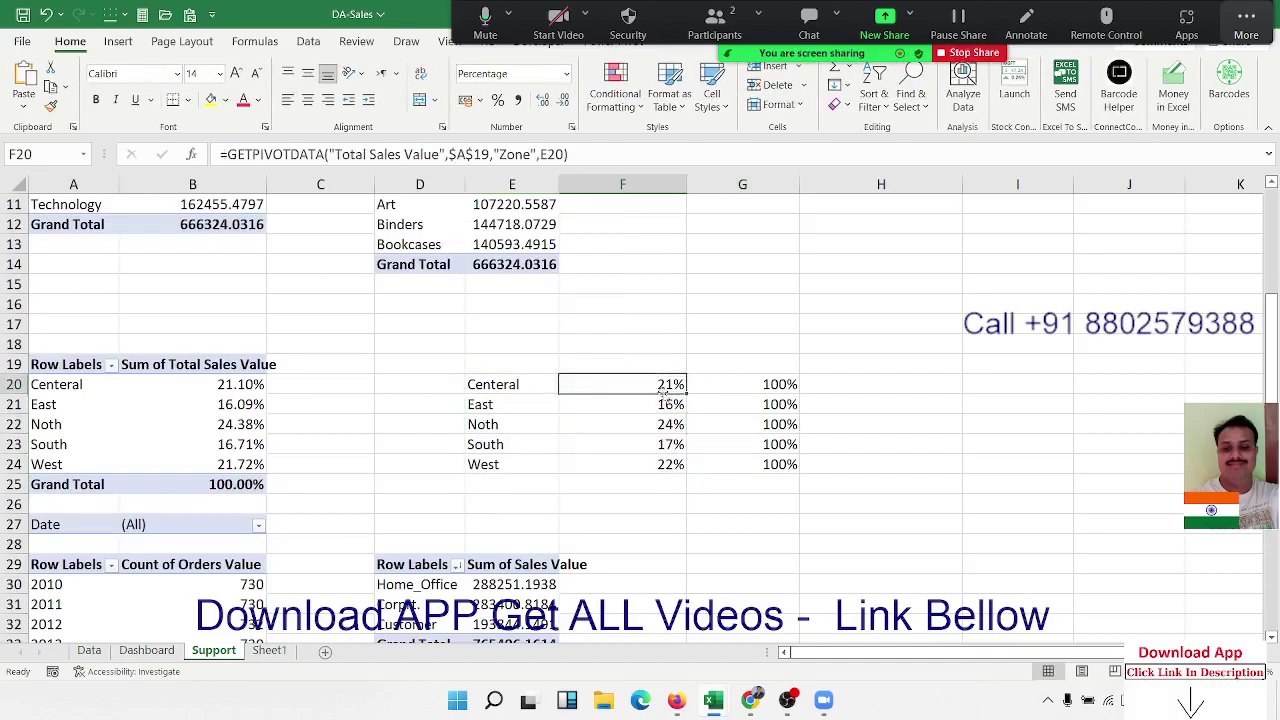
click(746, 384)
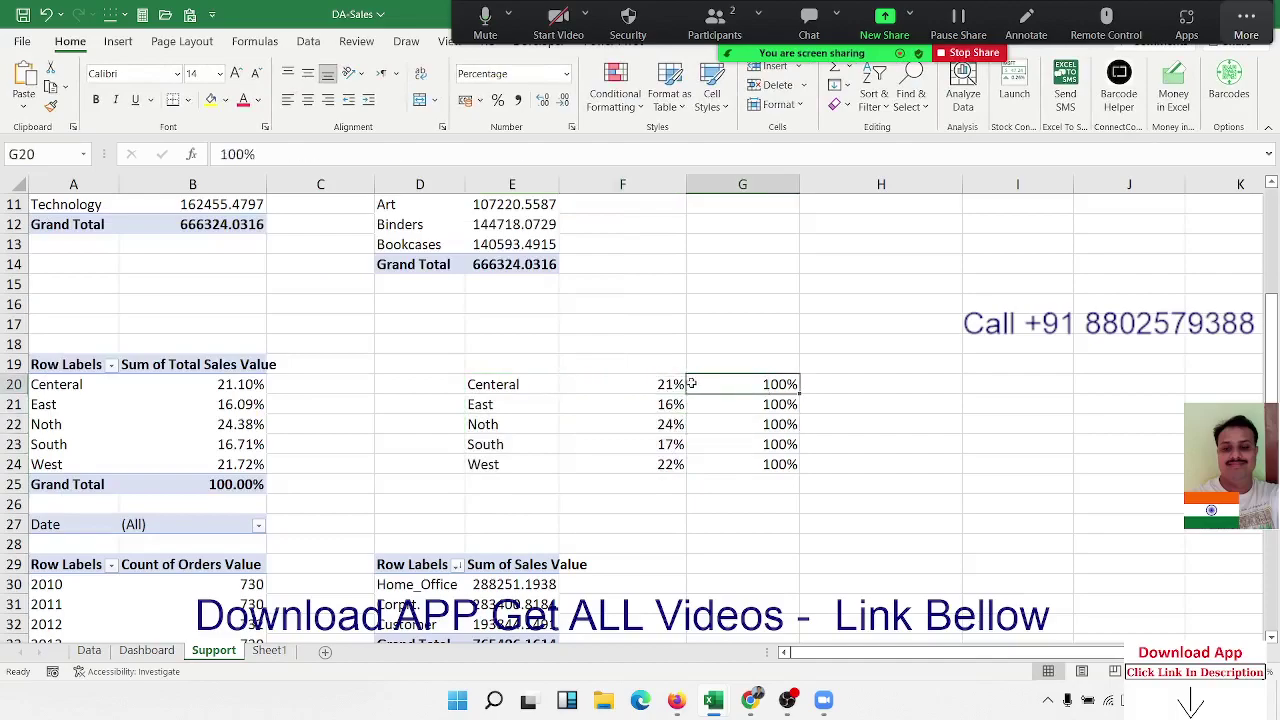
- On the Dashboard, select the East and Central zone donuts to check their data source
click(146, 650)
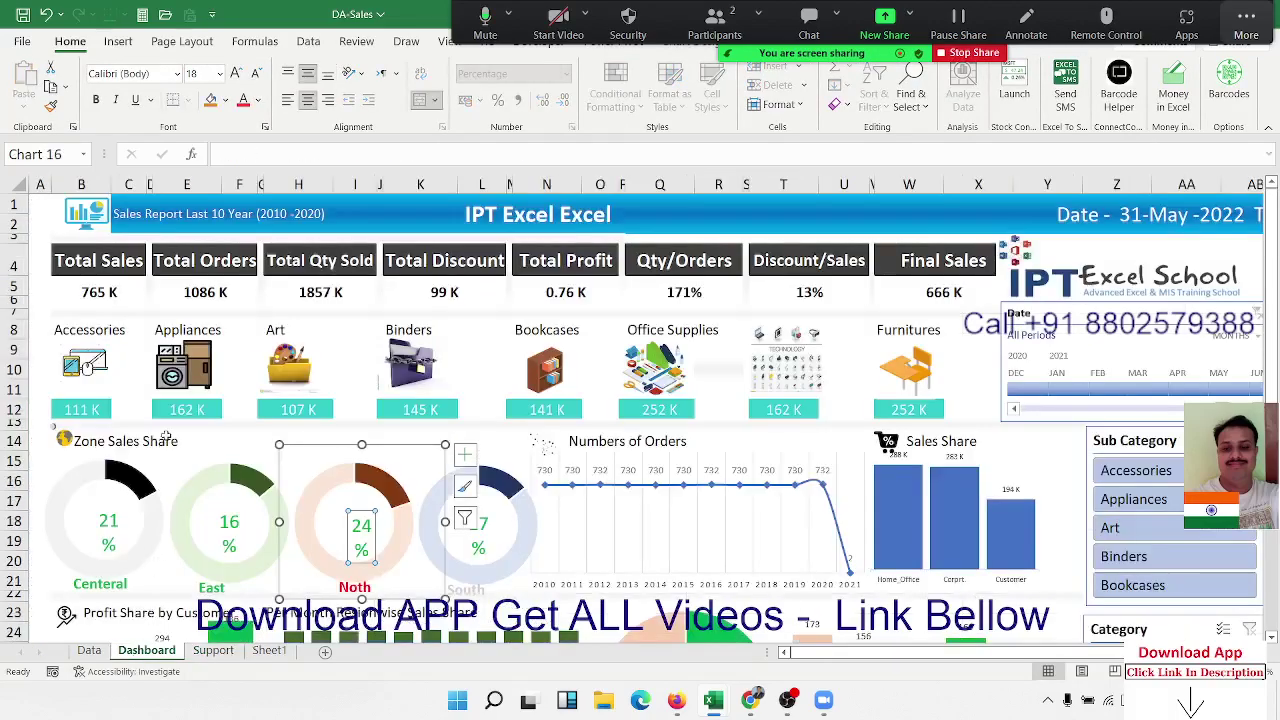
click(183, 461)
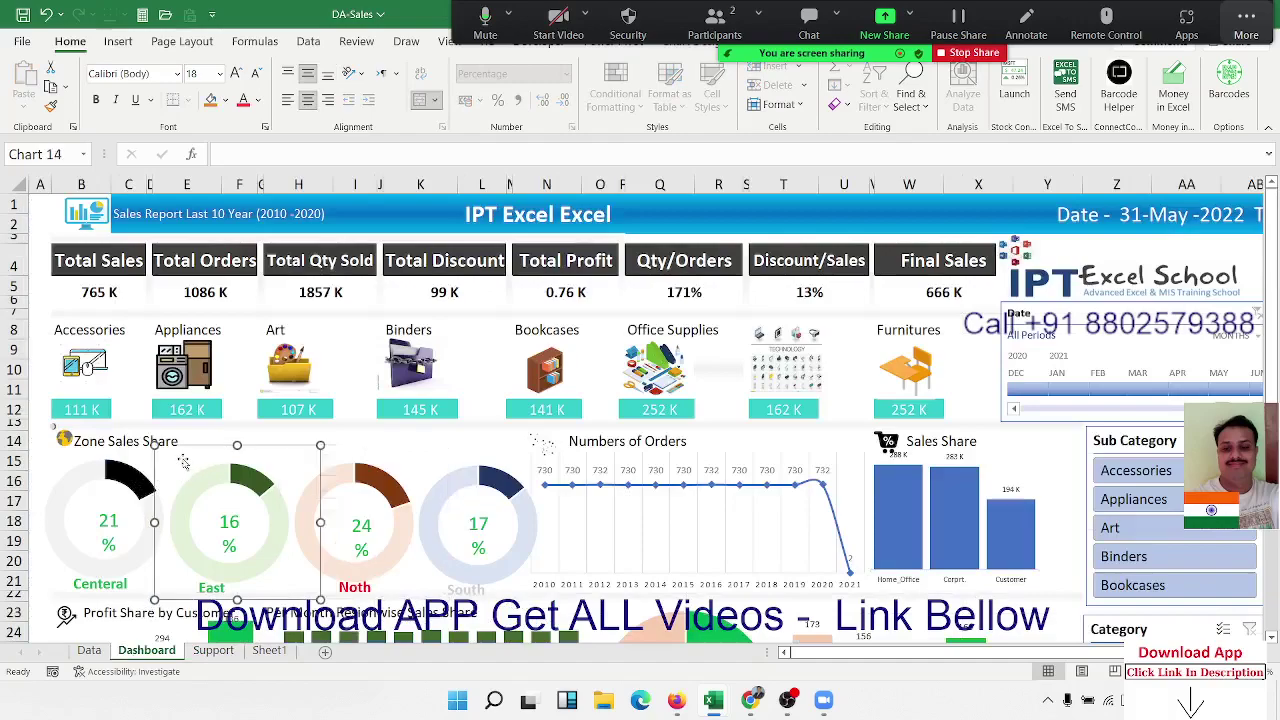
click(114, 540)
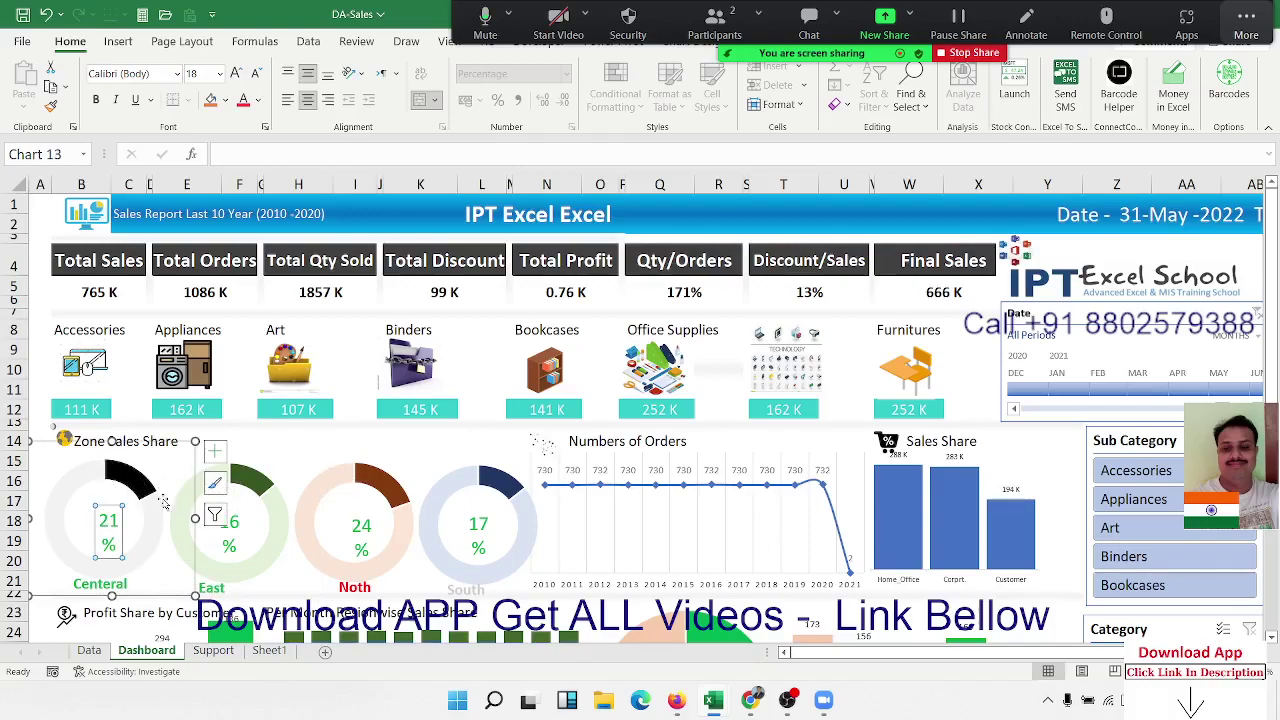
click(278, 546)
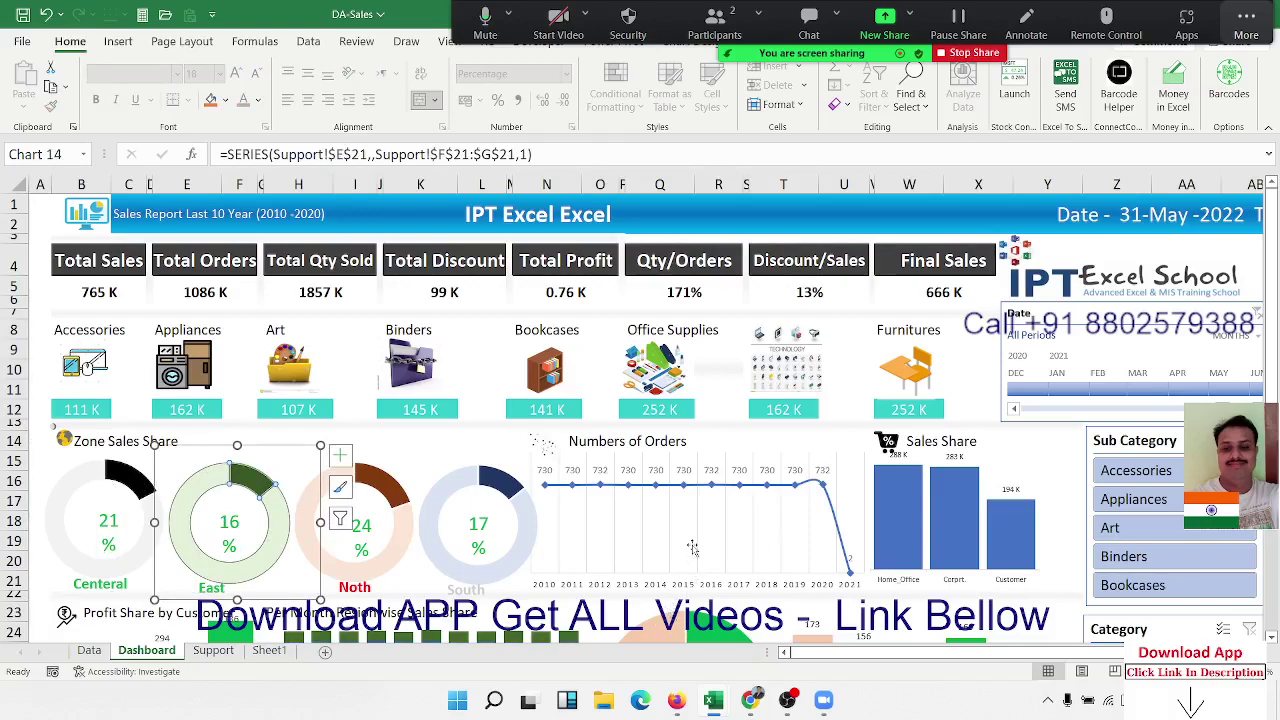
scroll(586, 518, down, 7)
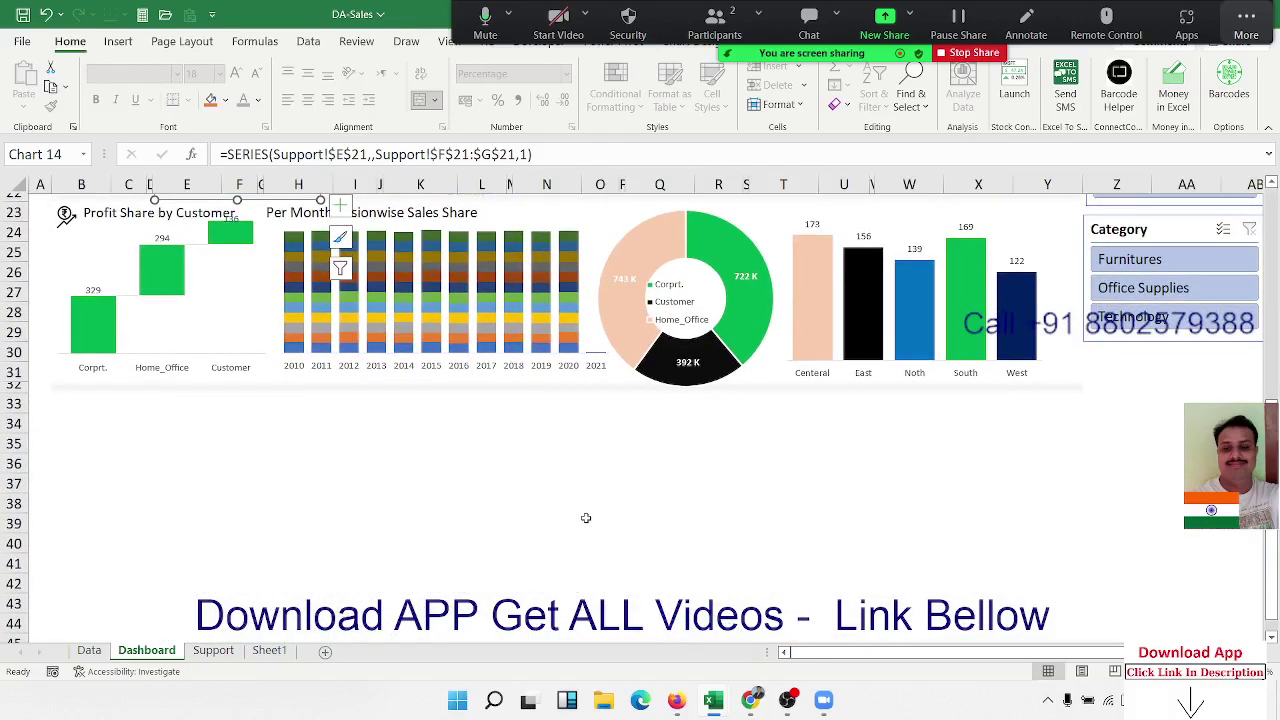
scroll(777, 436, up, 7)
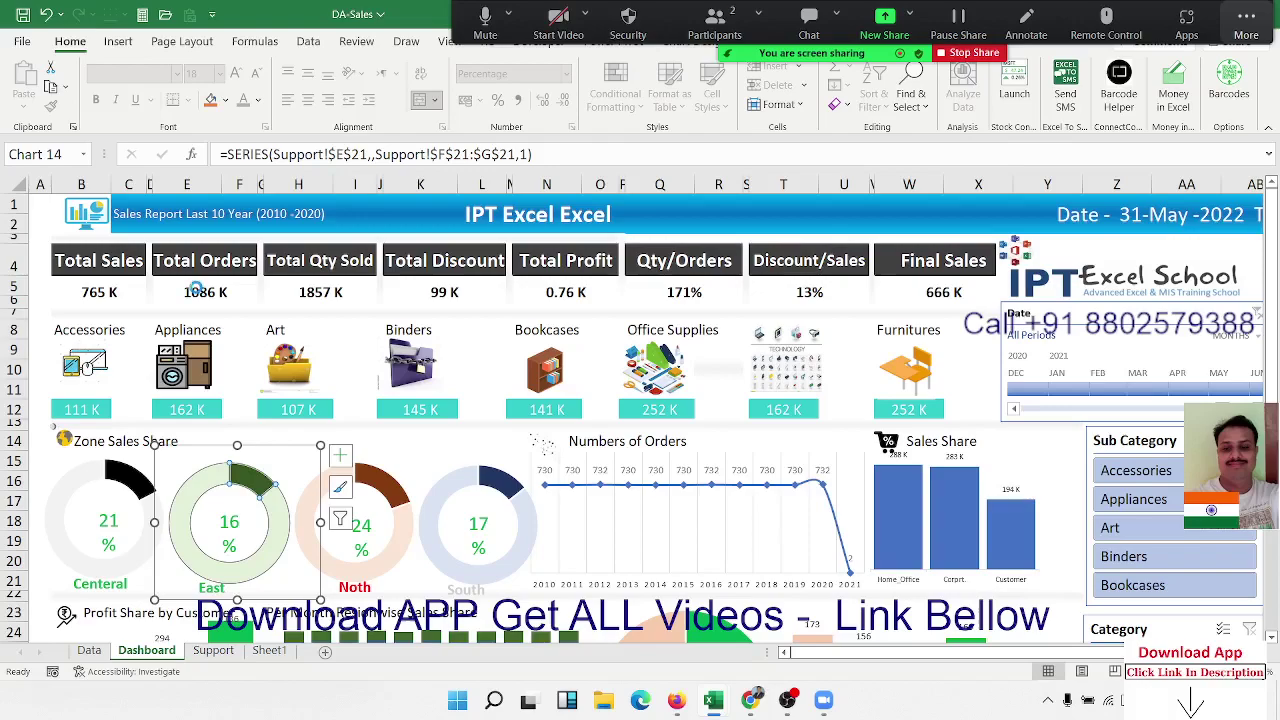
click(786, 213)
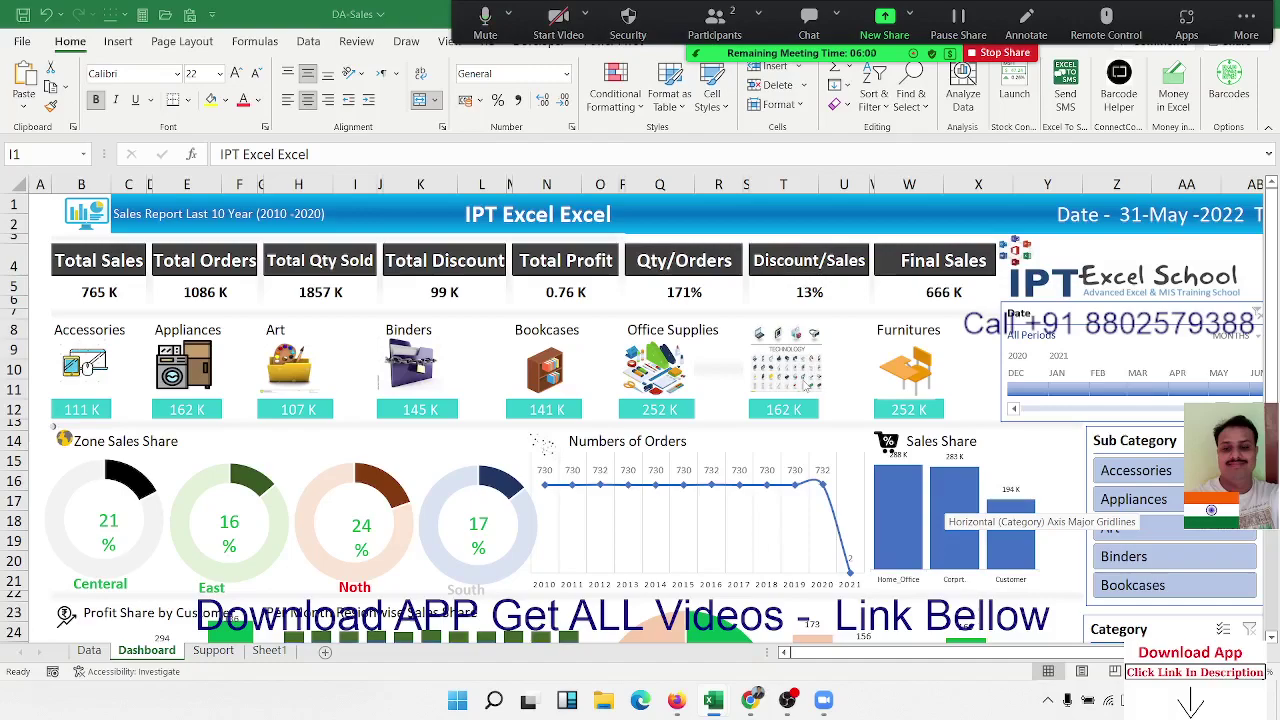
- Review the Dashboard charts: North donut, Sales Share, Profit Share by Customer, segment and zone order charts
click(376, 449)
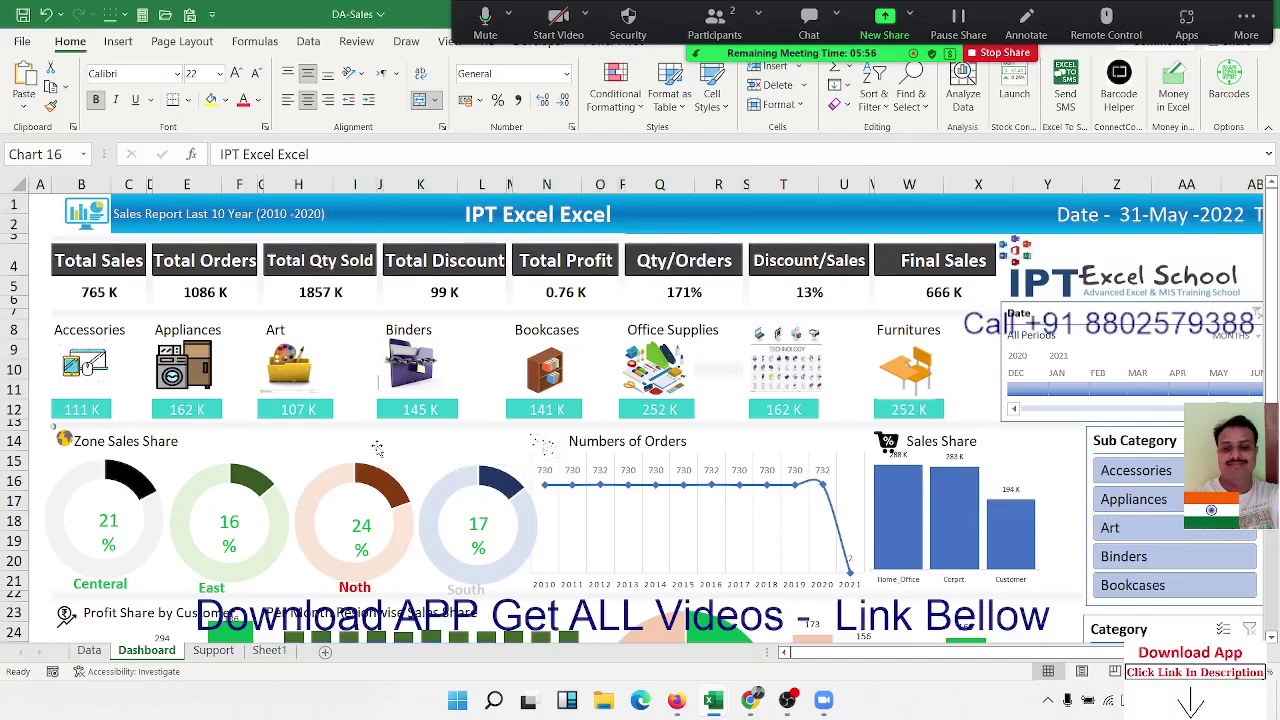
click(720, 447)
click(866, 452)
scroll(700, 440, down, 7)
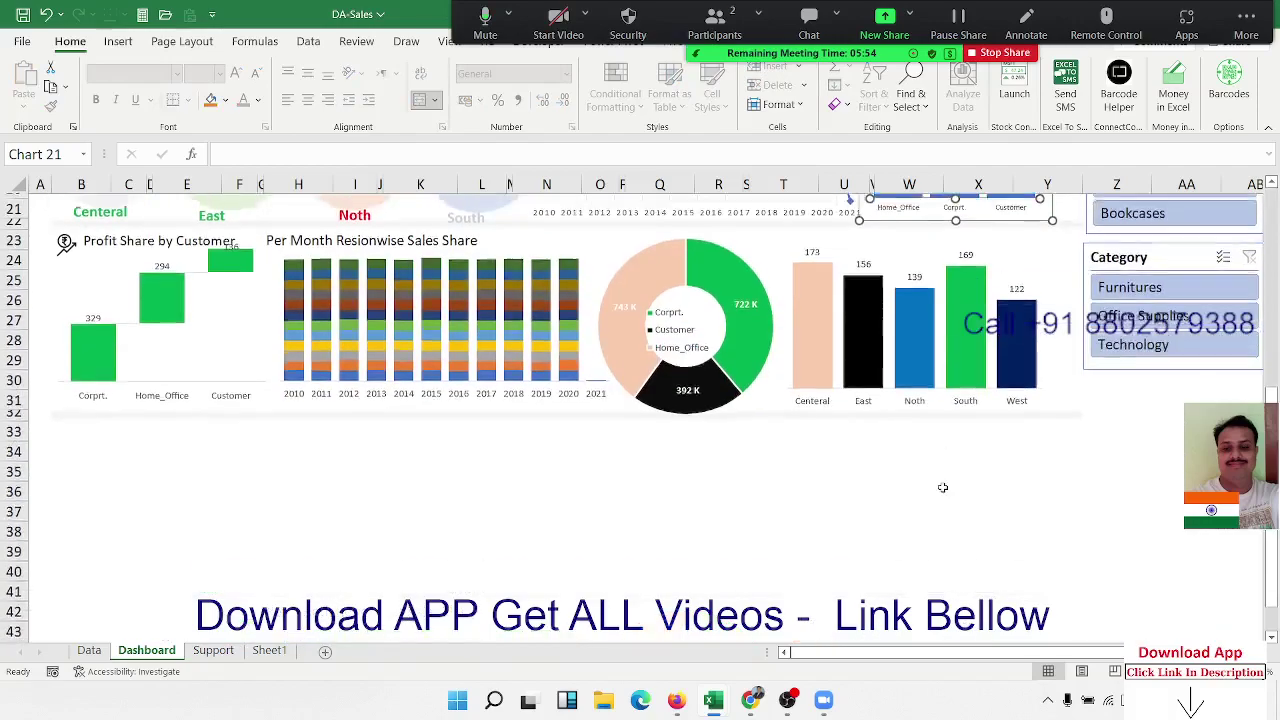
click(233, 309)
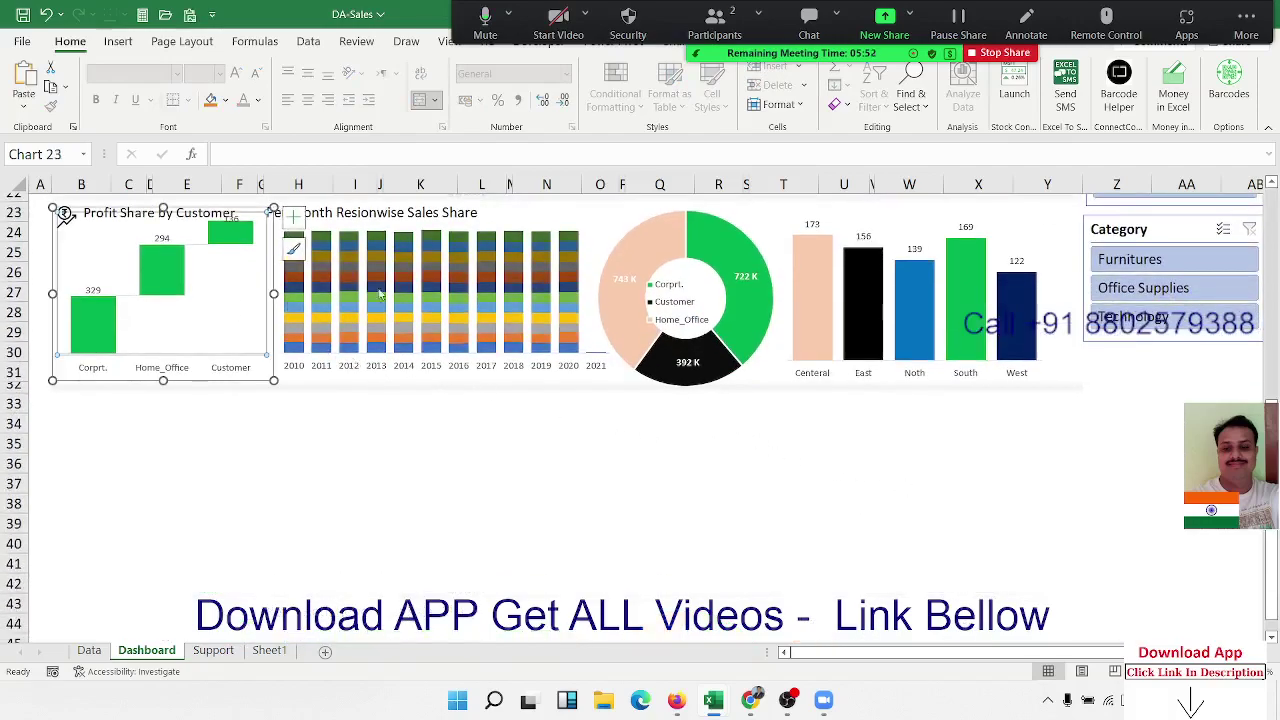
click(570, 235)
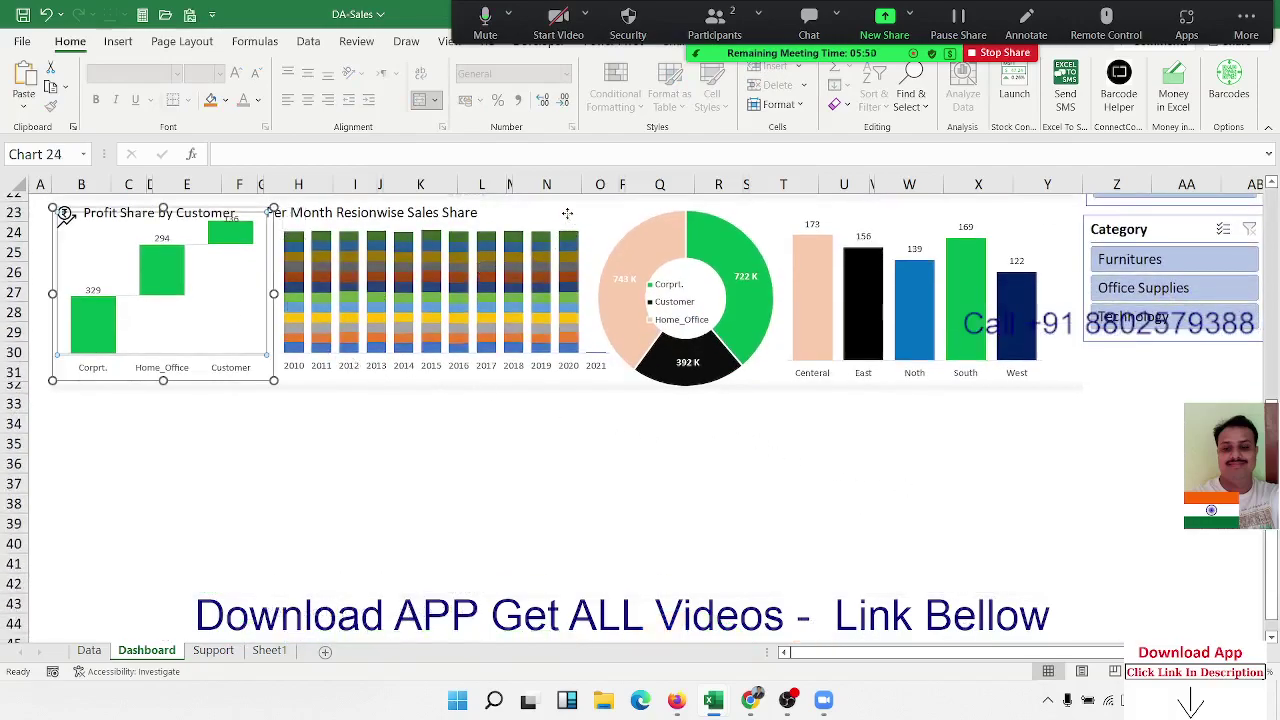
click(783, 216)
click(930, 211)
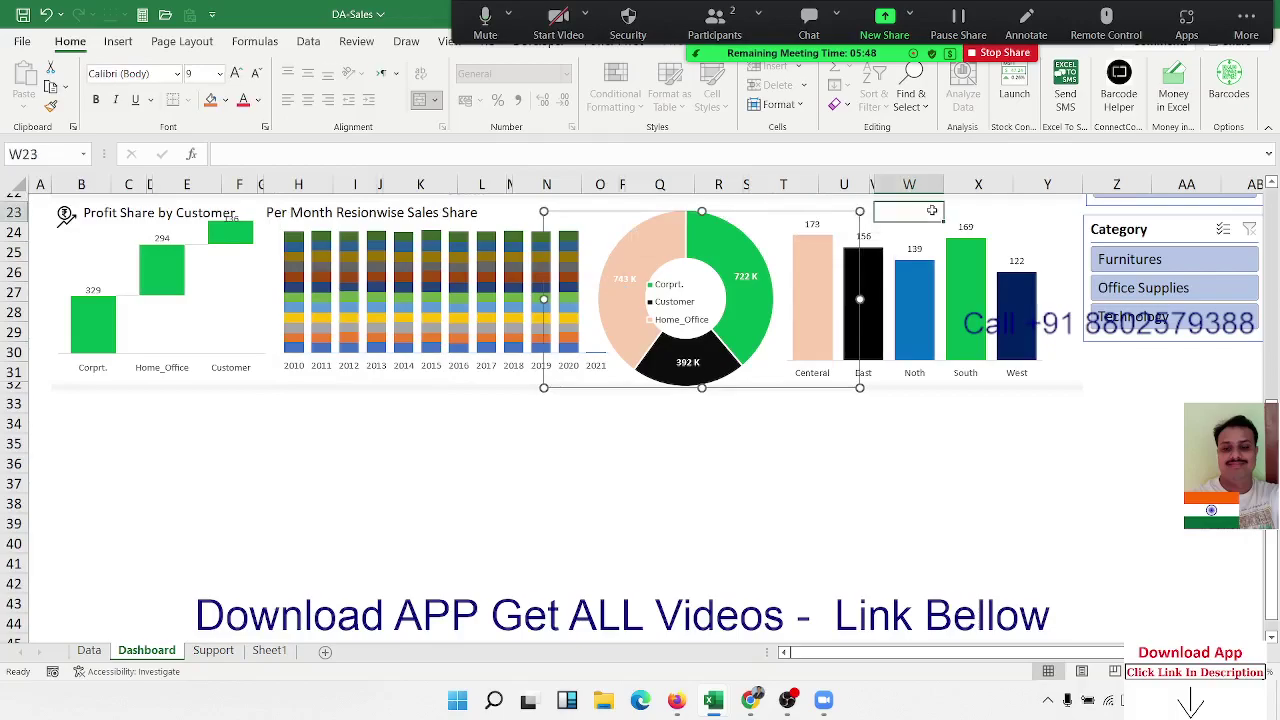
click(1001, 231)
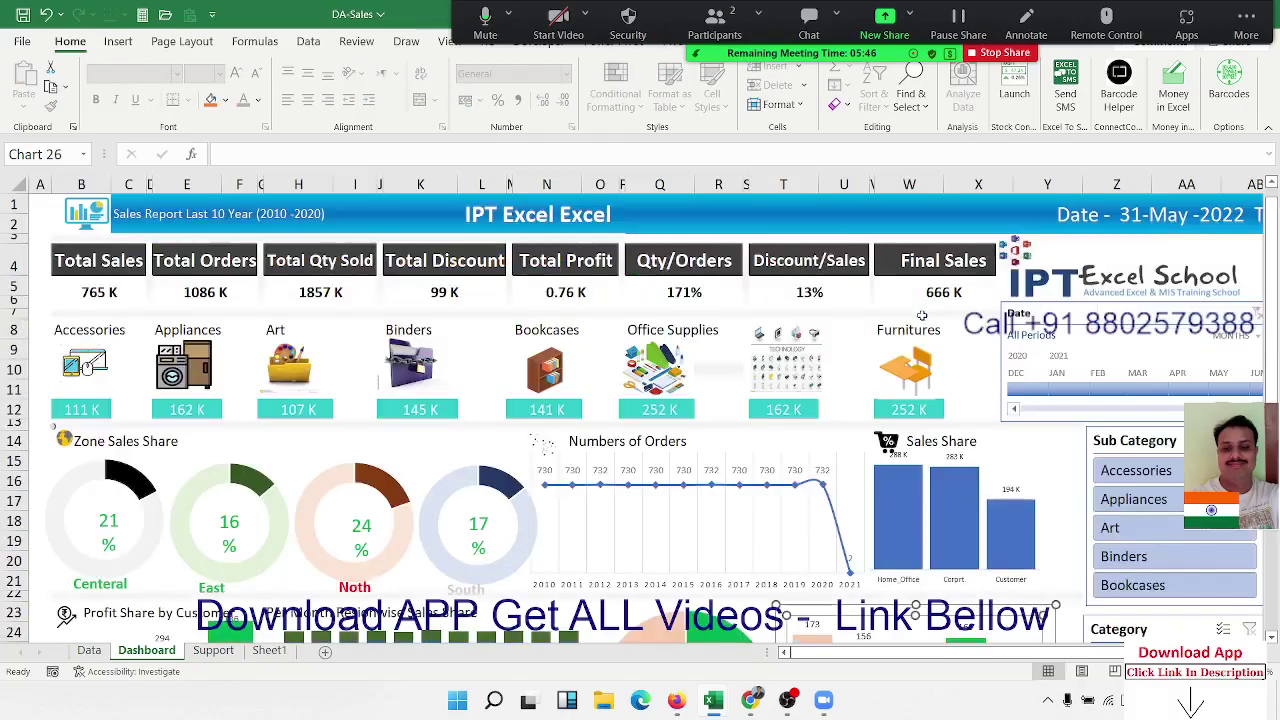
scroll(921, 316, up, 7)
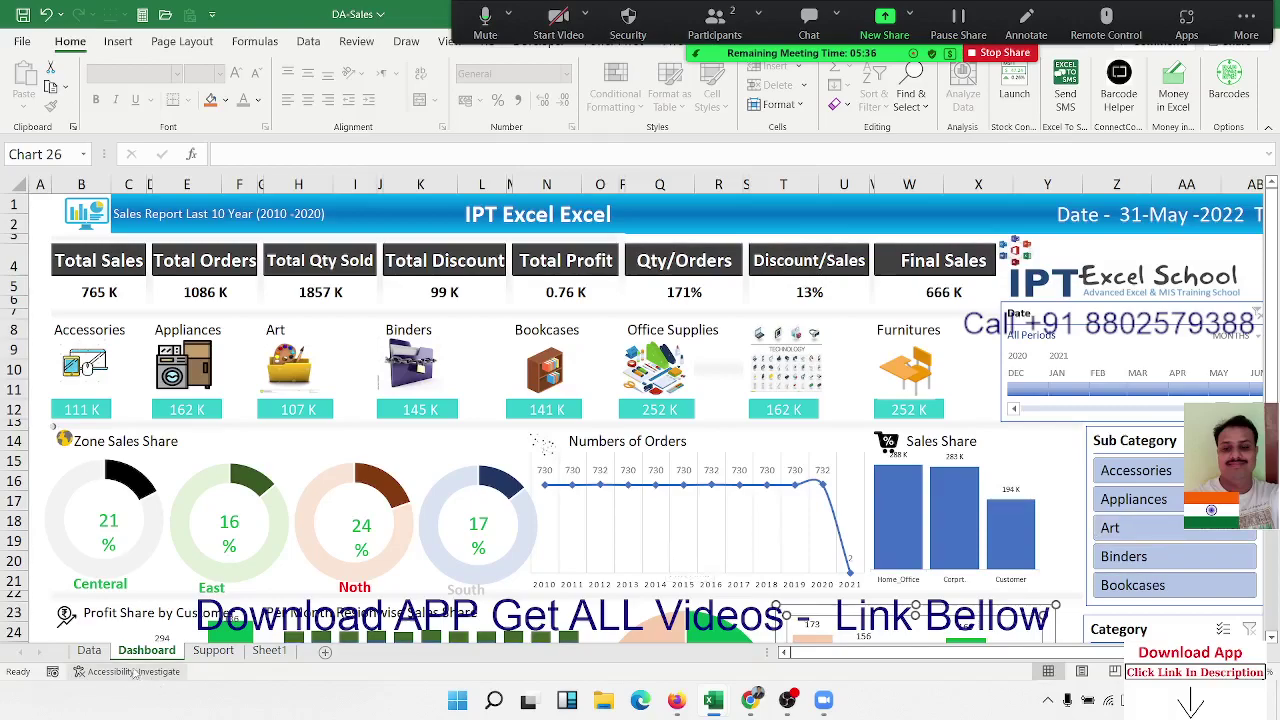
- Glance at the Support sheet, return to the Dashboard and scroll back to the top
click(213, 650)
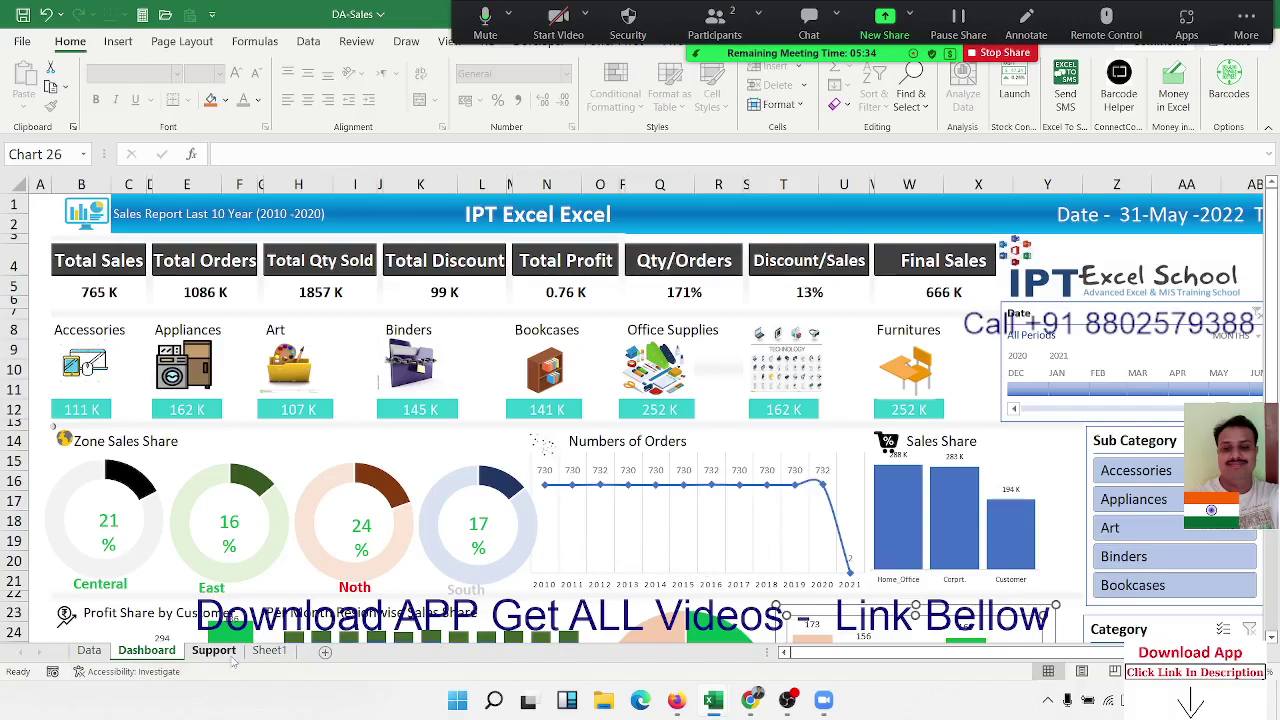
click(146, 650)
scroll(500, 475, down, 7)
scroll(451, 451, up, 1)
scroll(451, 451, up, 6)
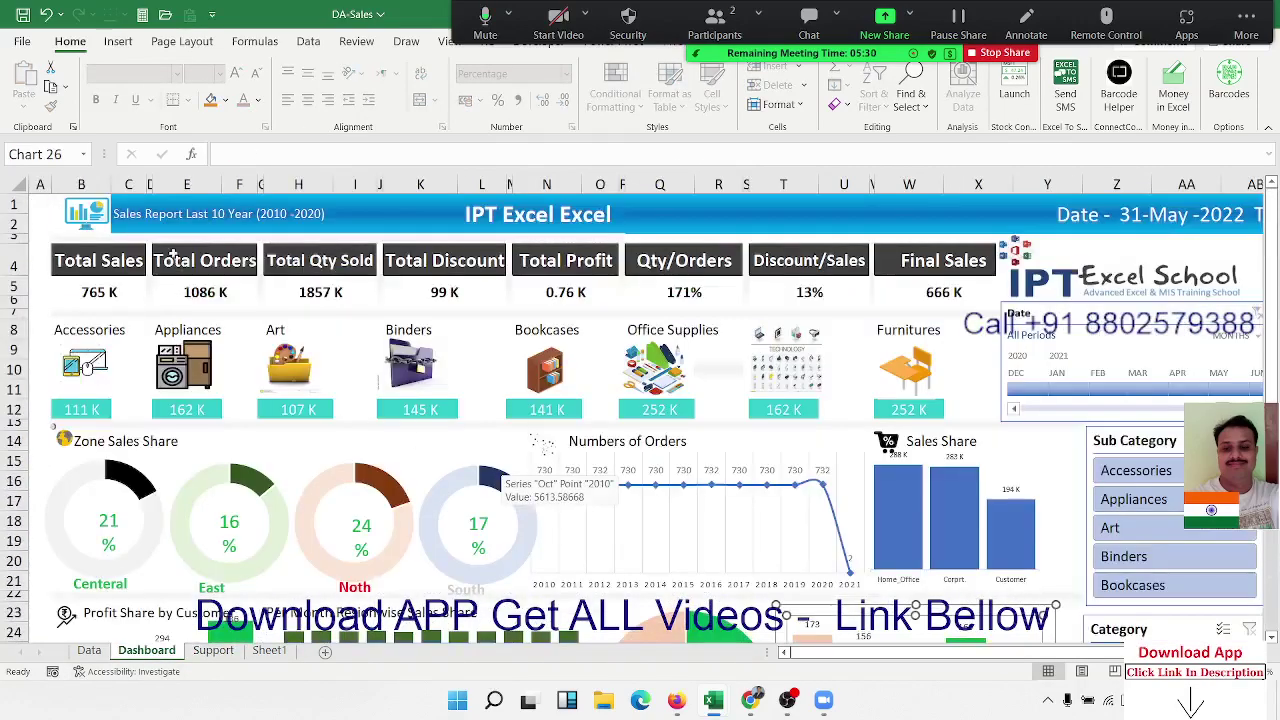
- Open the Sales_Dah workbook from the File > Open recent workbooks list
click(22, 41)
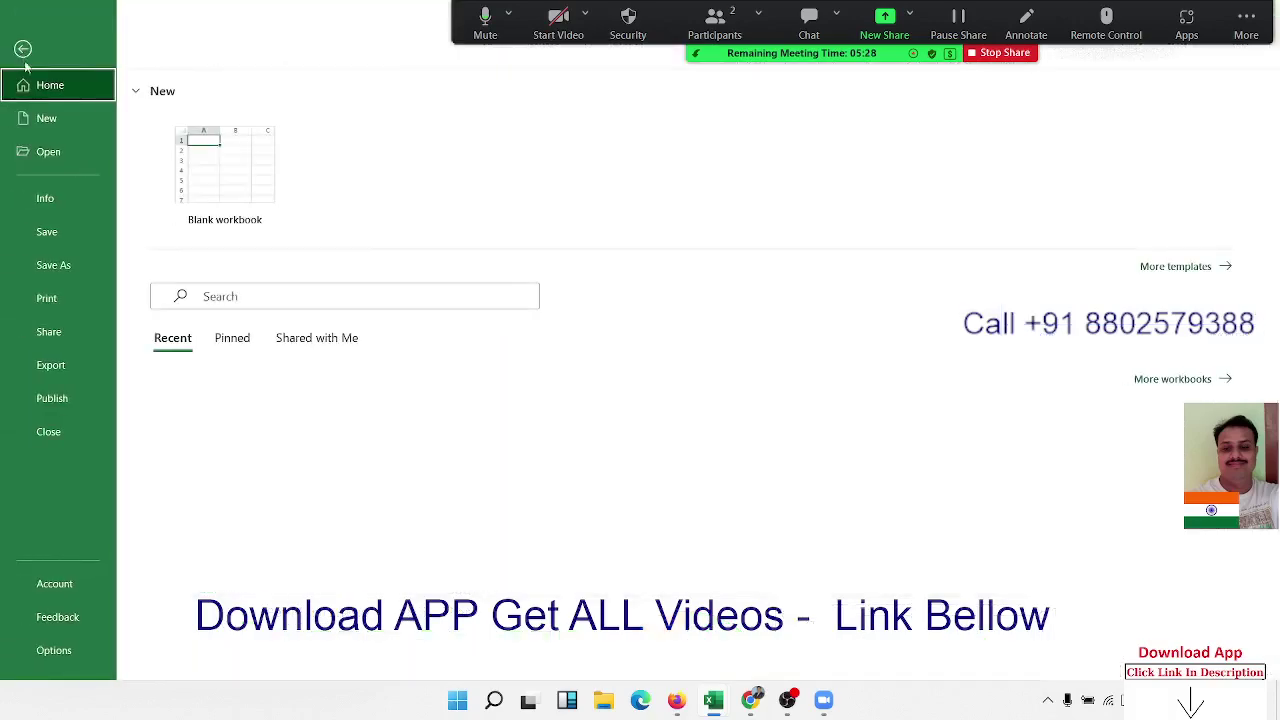
click(48, 151)
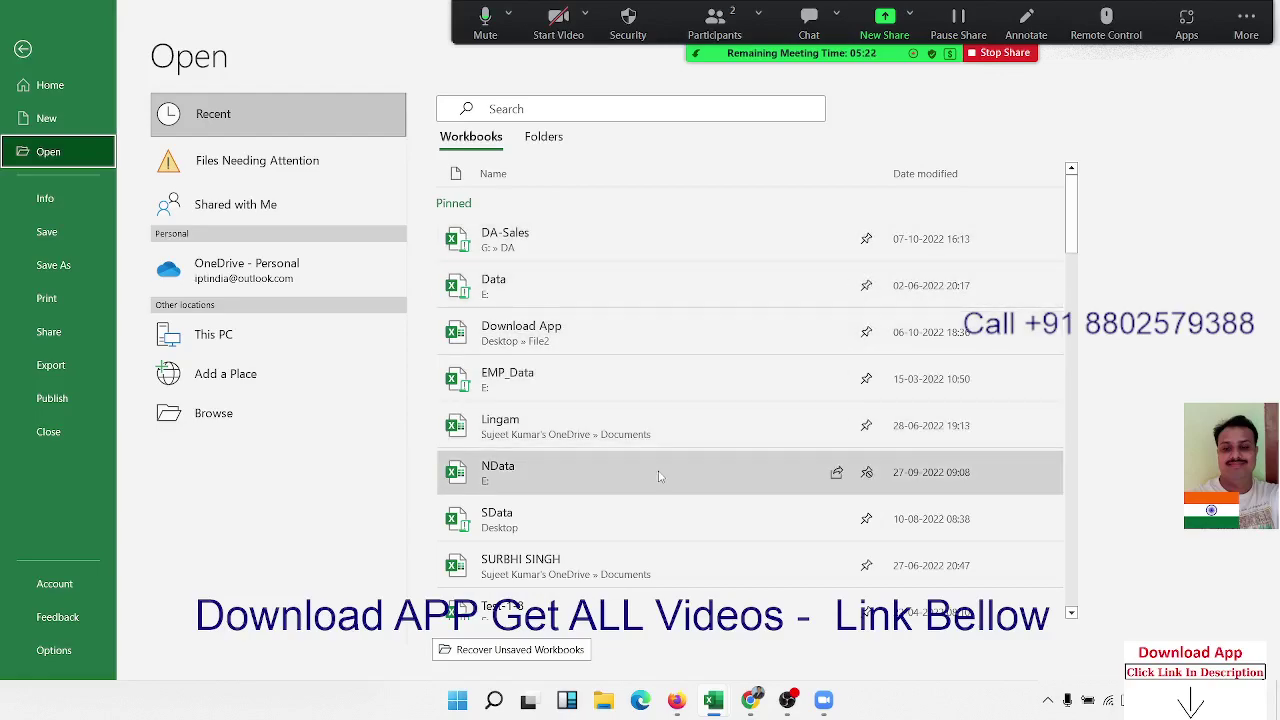
scroll(658, 476, down, 1)
scroll(658, 476, down, 1)
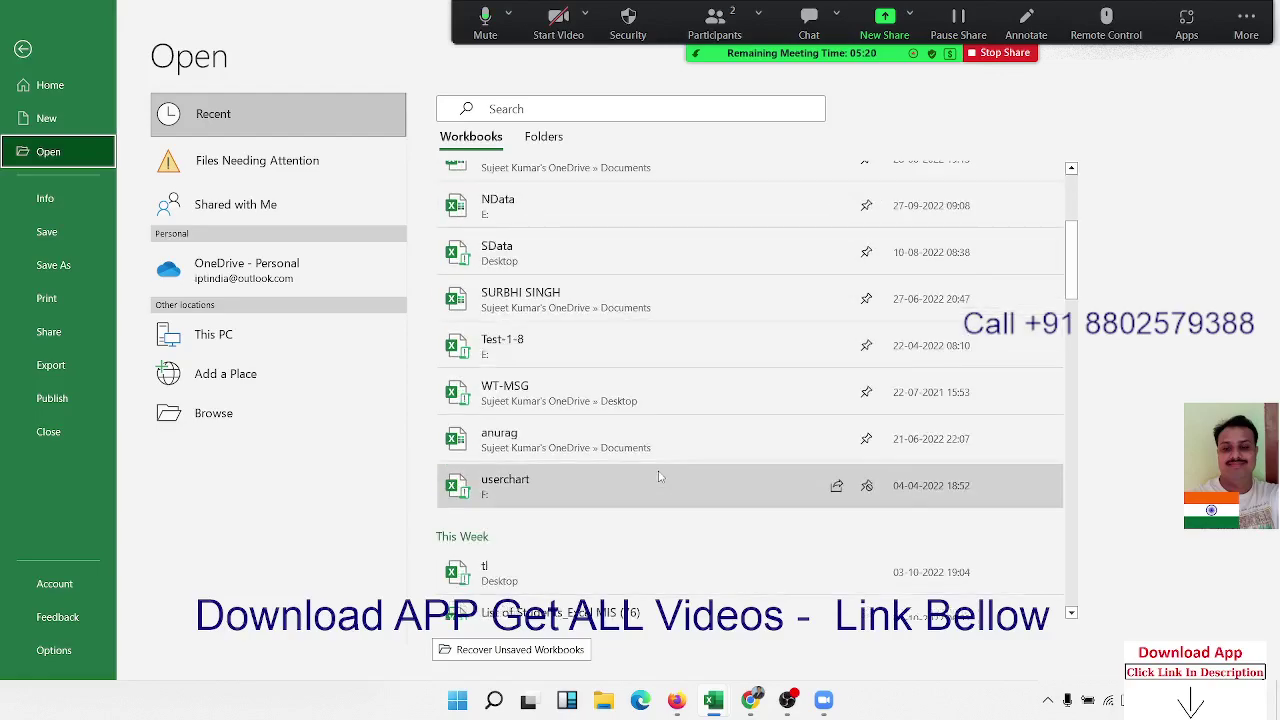
scroll(660, 477, up, 1)
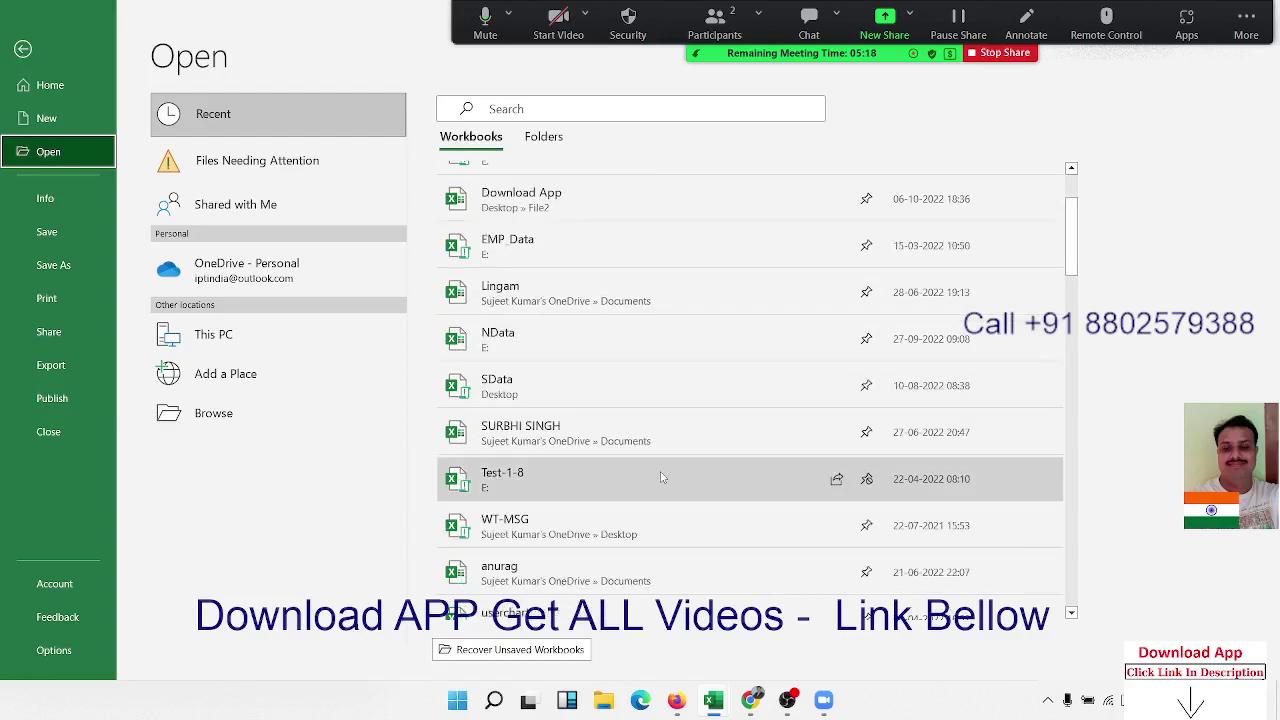
scroll(660, 477, down, 1)
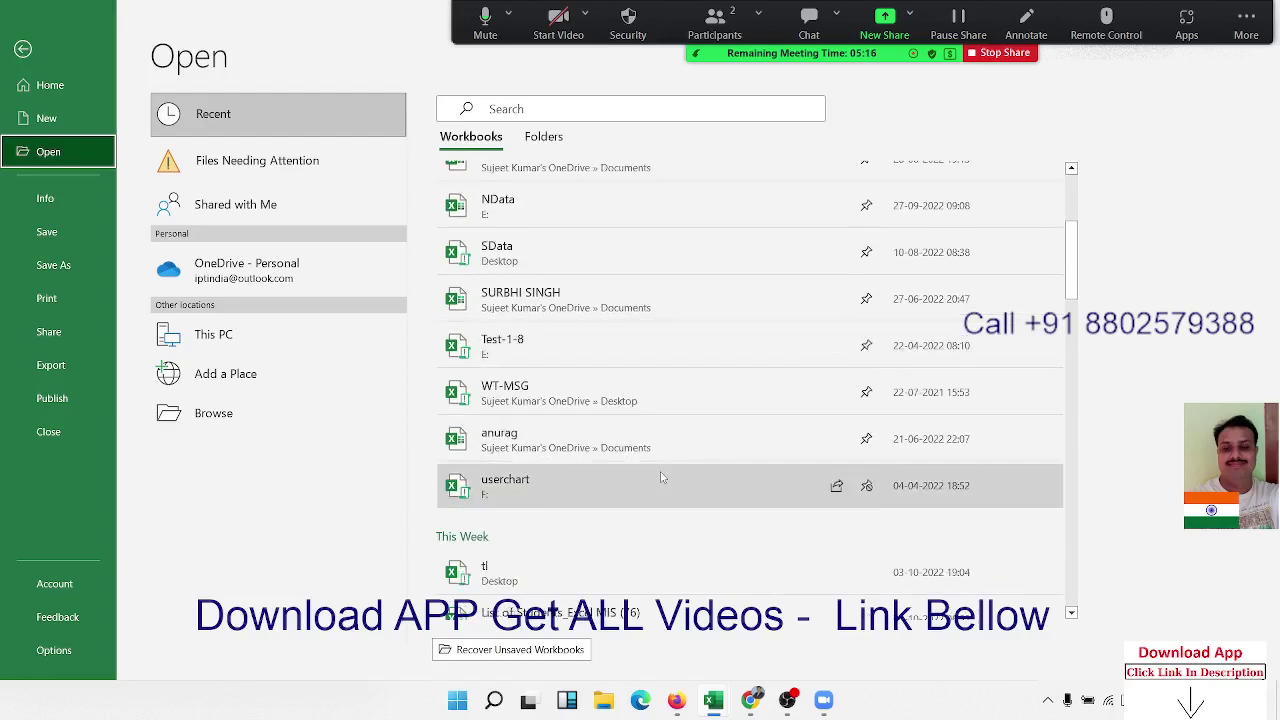
scroll(660, 477, down, 1)
scroll(660, 477, down, 1)
scroll(660, 477, down, 1)
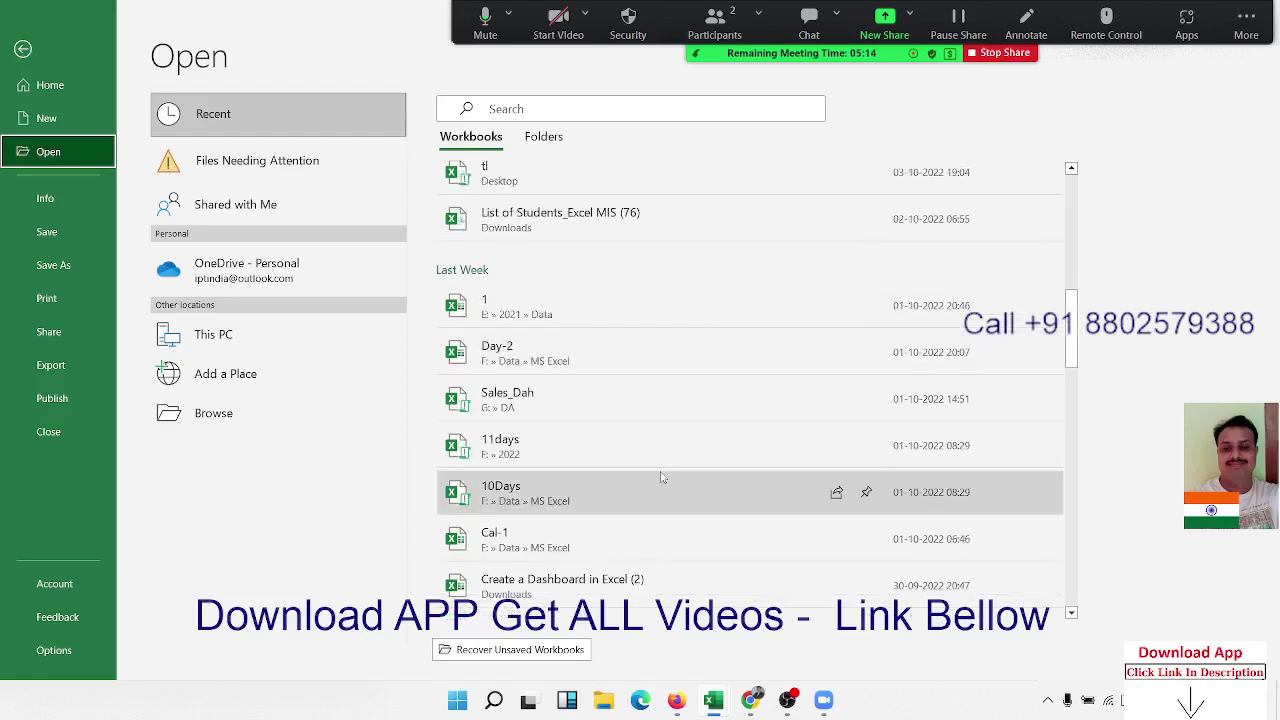
click(645, 403)
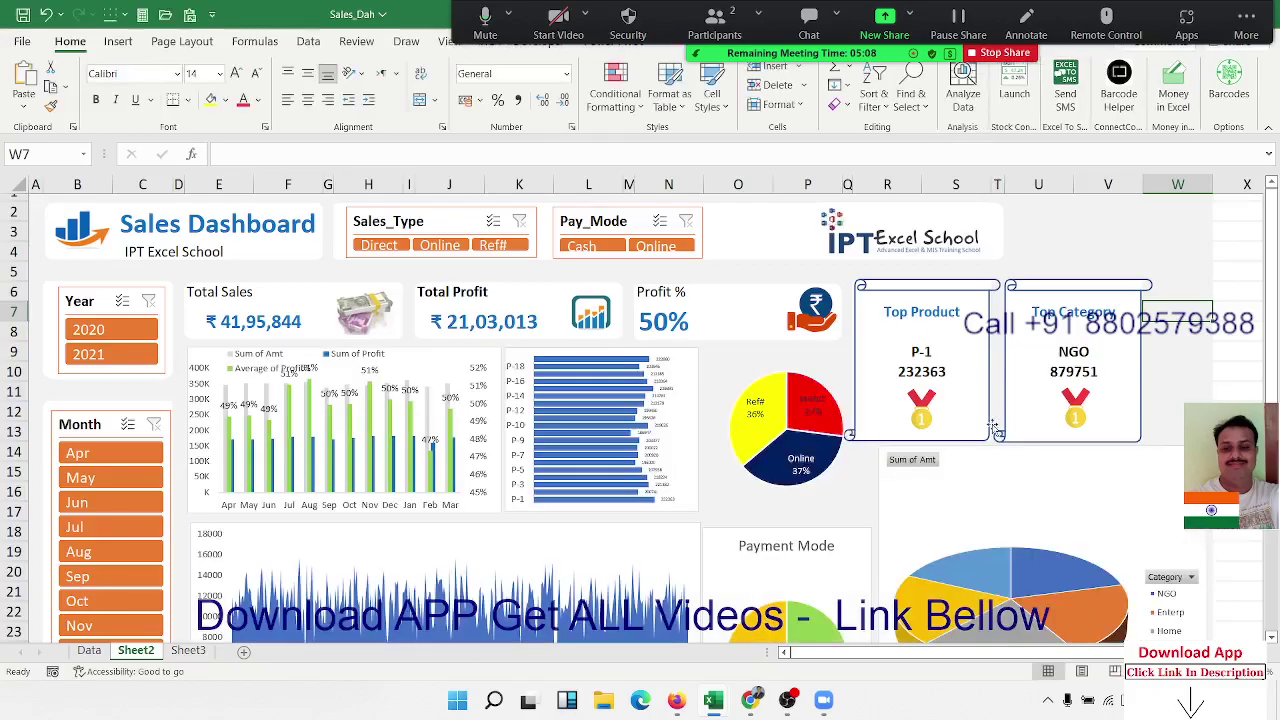
- Leave the DA-Sales dashboard sheet for the File backstage view
scroll(966, 472, down, 7)
scroll(955, 466, up, 5)
scroll(955, 466, up, 3)
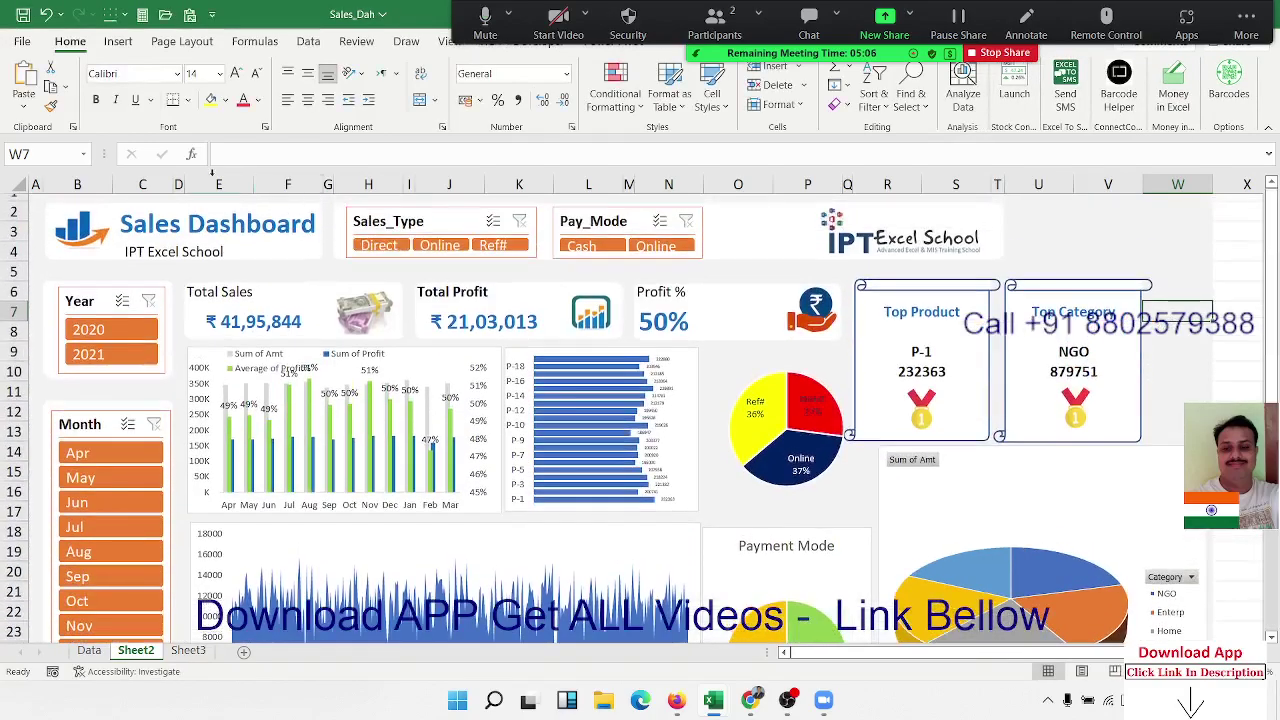
click(22, 41)
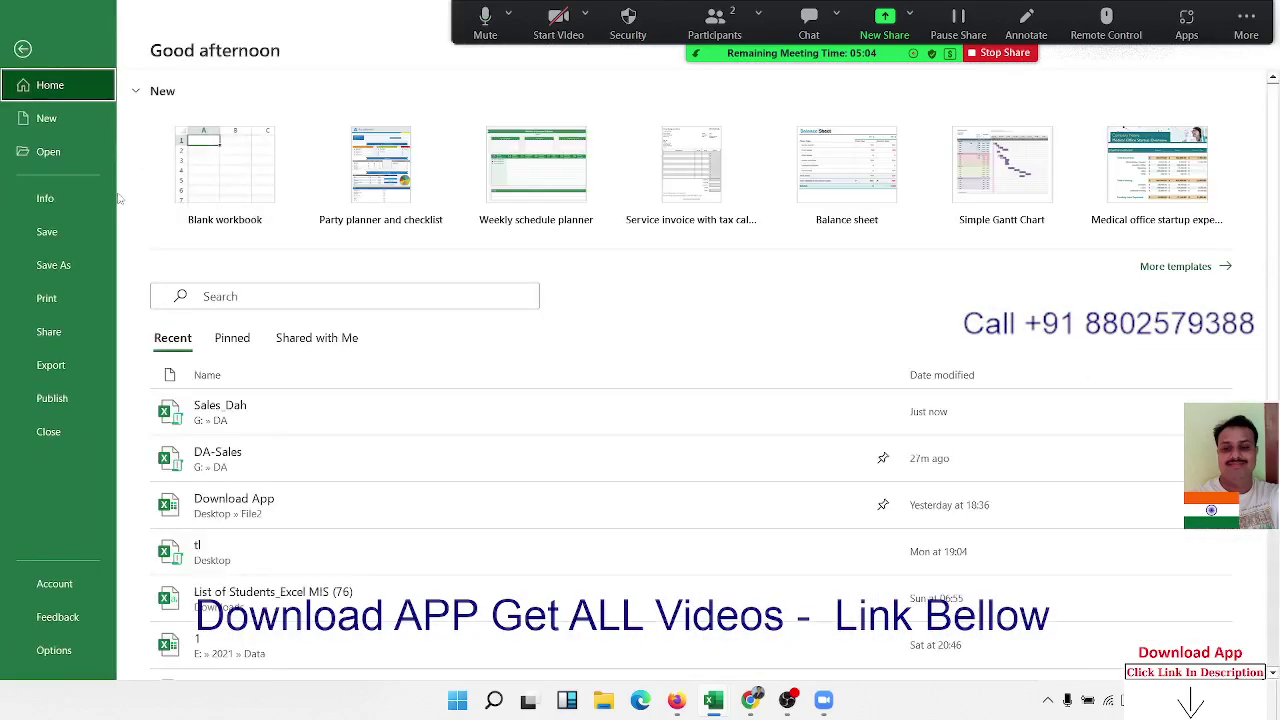
scroll(408, 460, down, 2)
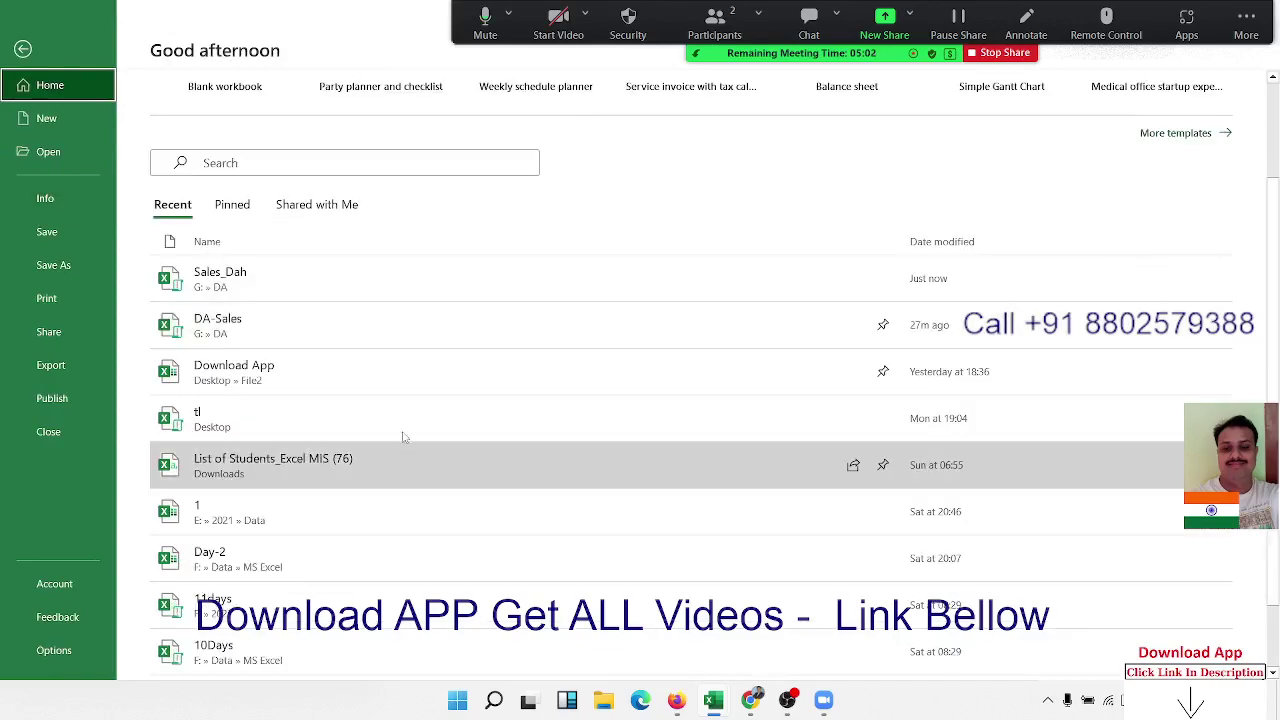
scroll(395, 345, down, 1)
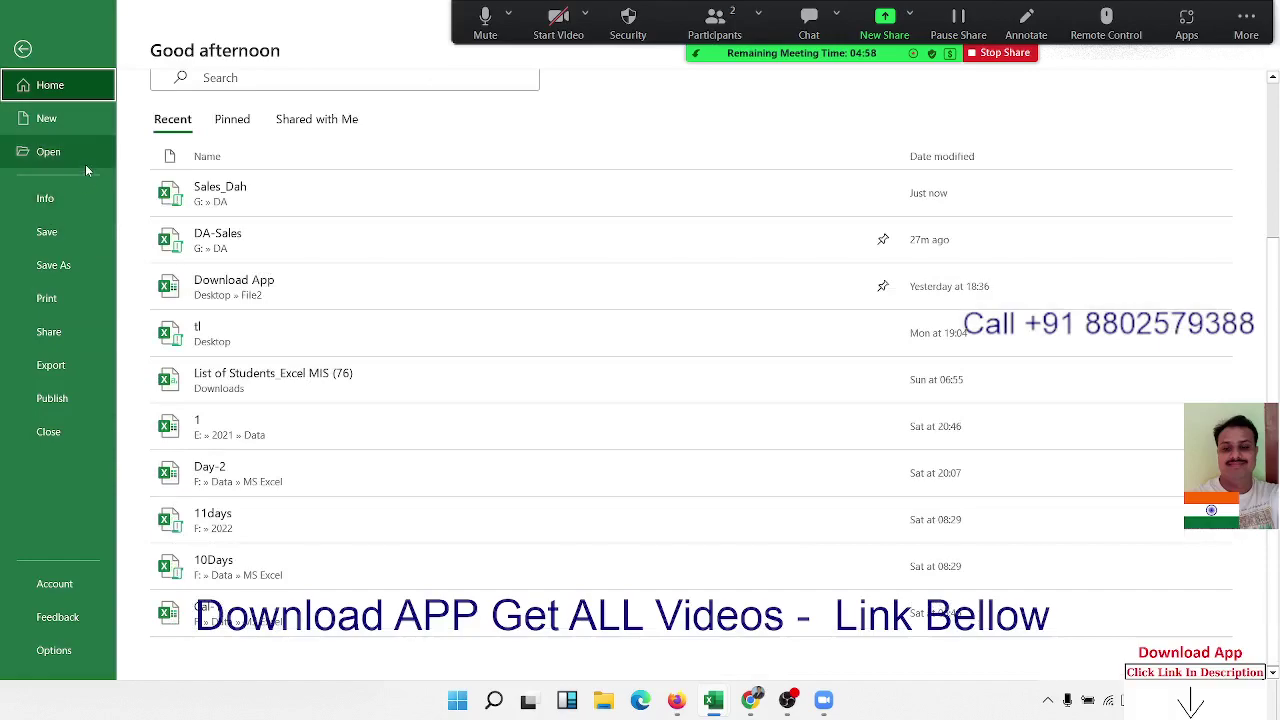
- Go to the Open page and scroll through the Recent workbooks list
click(85, 164)
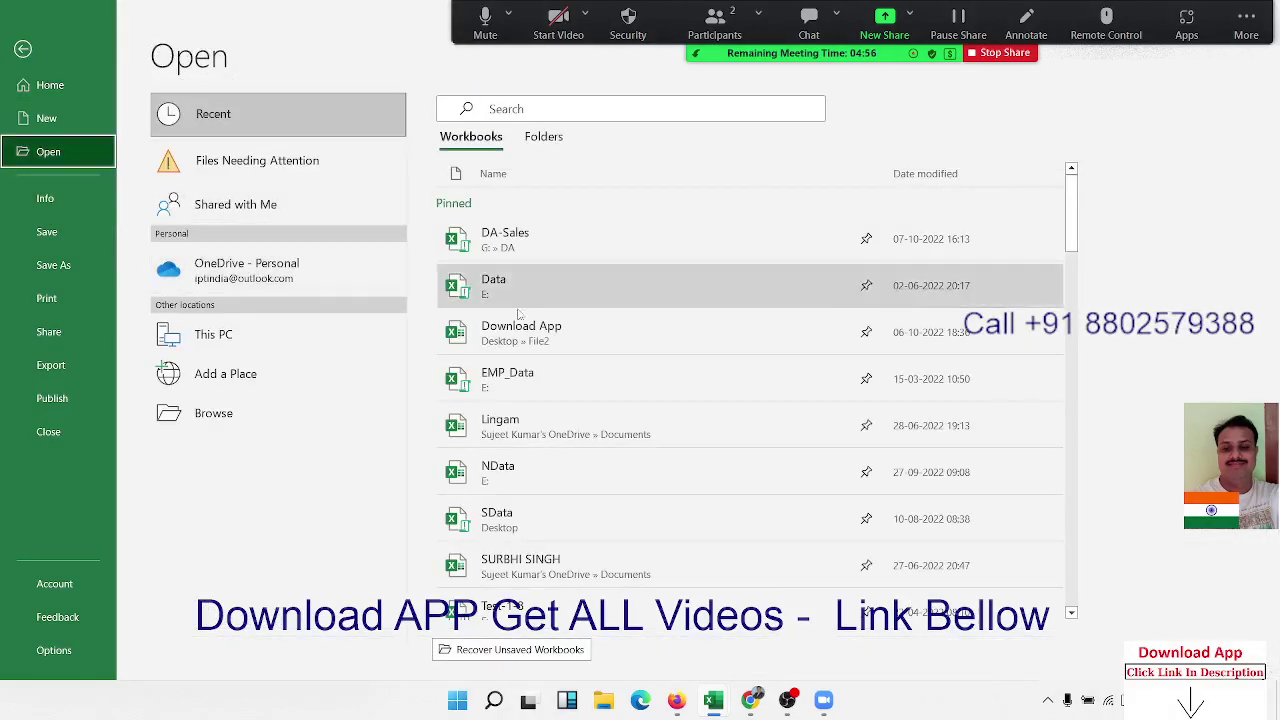
scroll(606, 487, down, 2)
scroll(606, 489, down, 1)
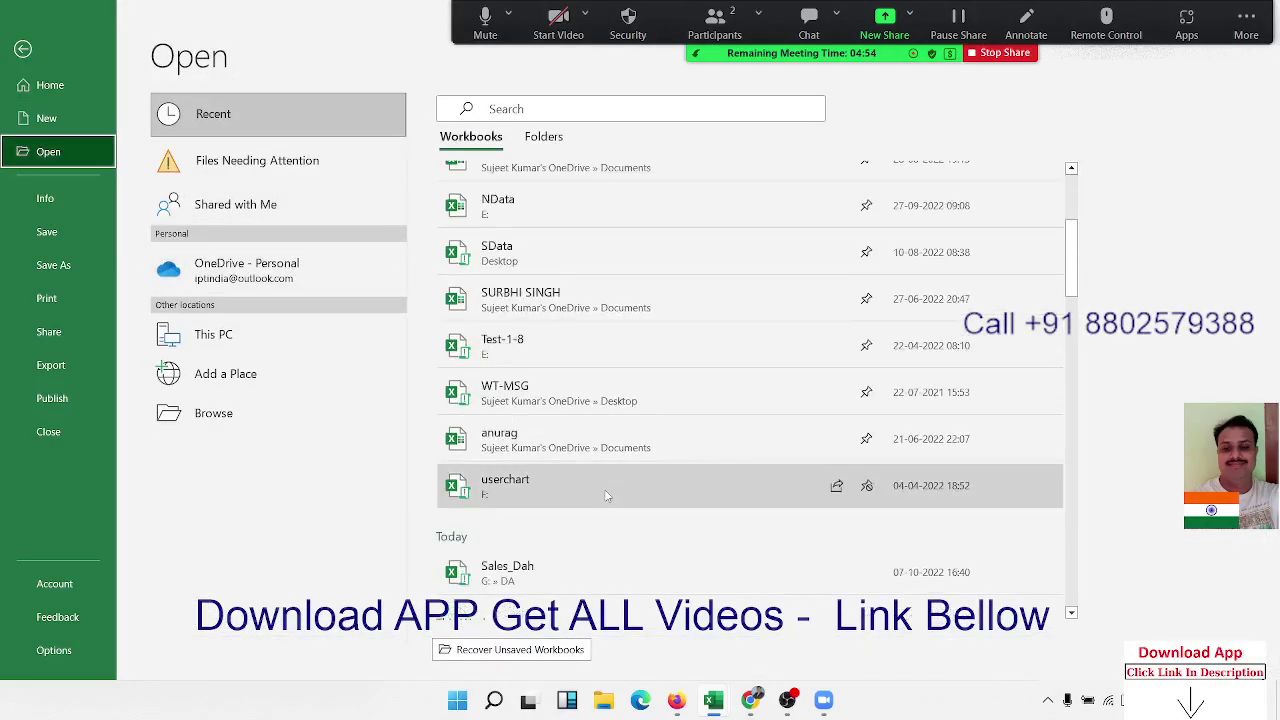
scroll(606, 492, down, 1)
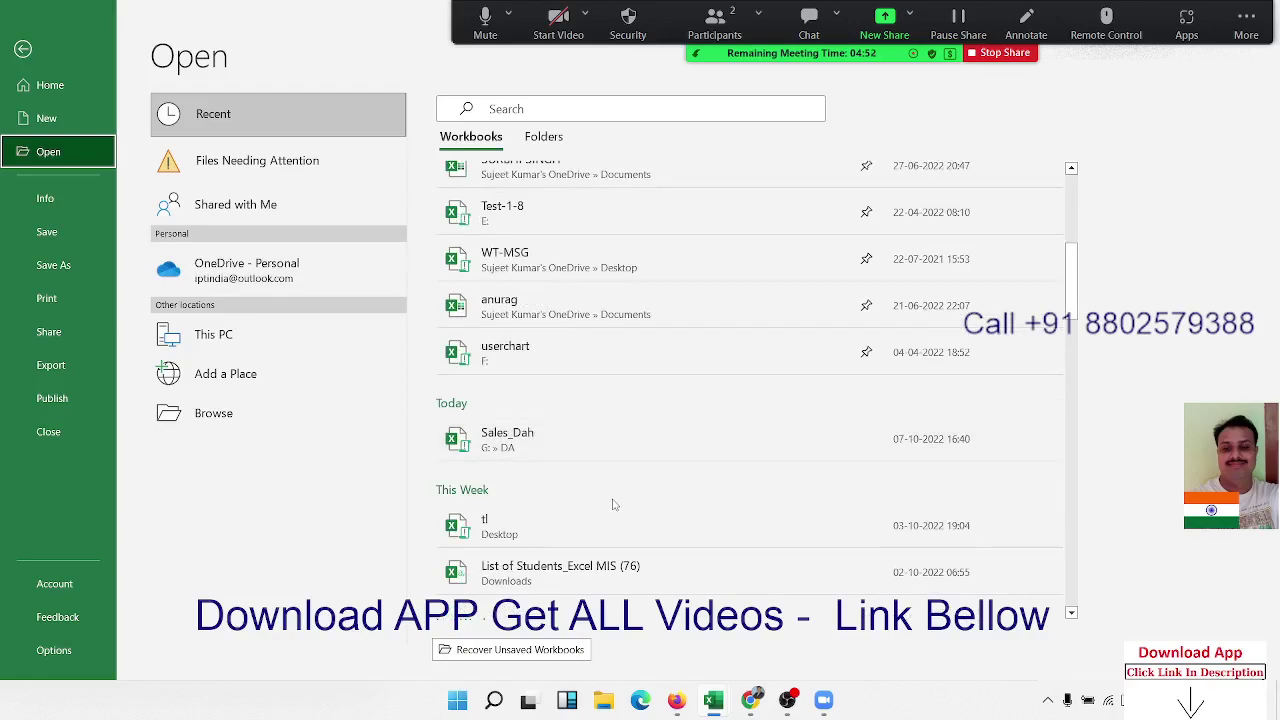
scroll(606, 480, down, 1)
scroll(617, 508, down, 1)
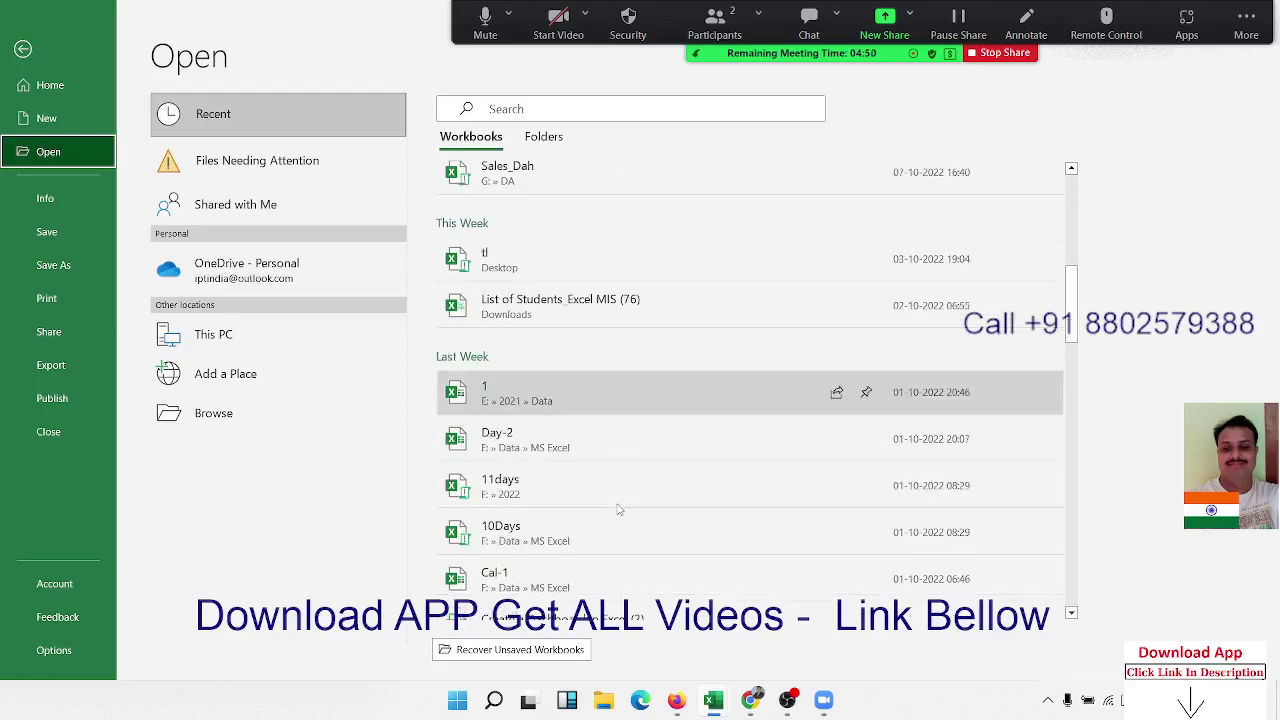
scroll(617, 508, down, 2)
scroll(617, 508, down, 1)
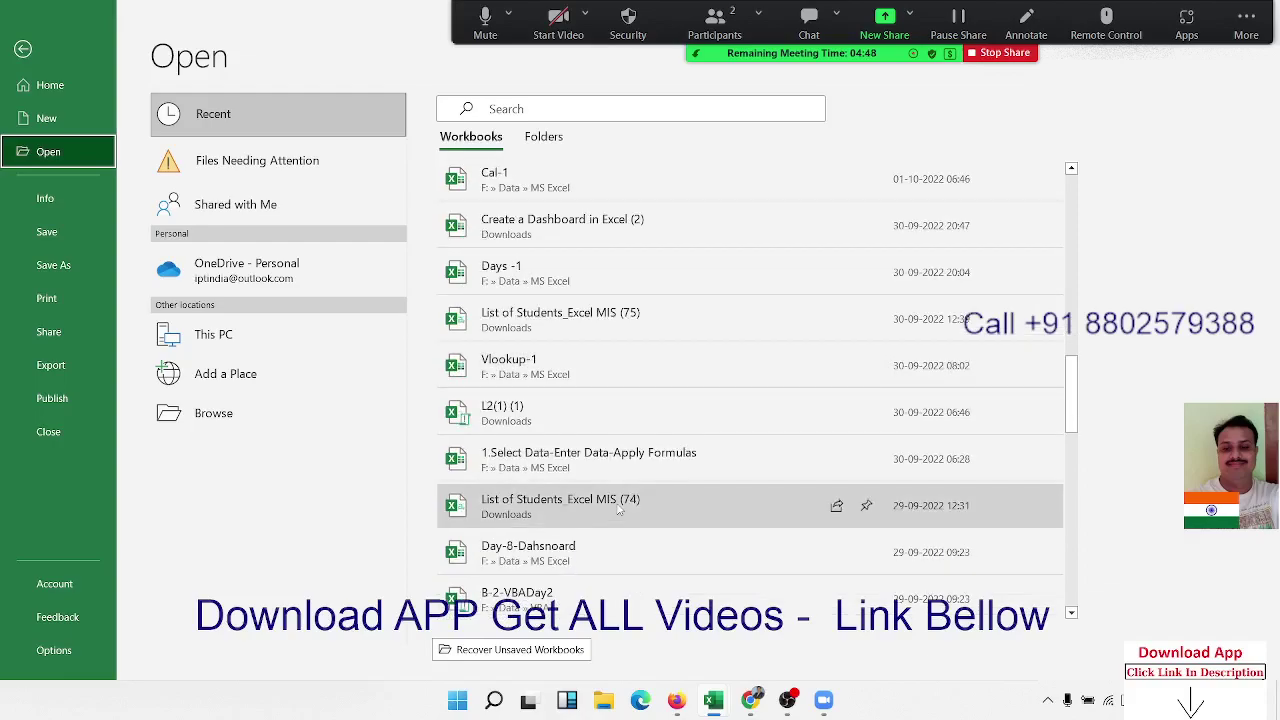
scroll(617, 508, down, 1)
scroll(617, 508, down, 1)
scroll(617, 508, down, 1)
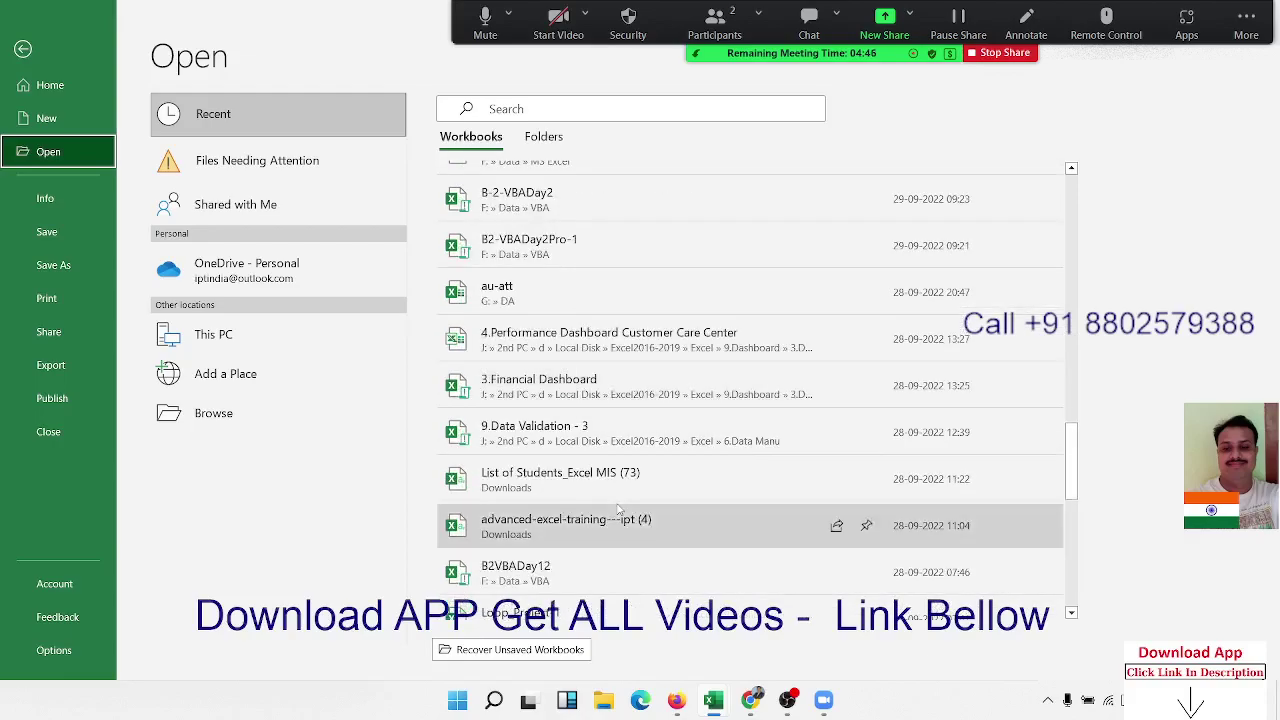
scroll(617, 508, up, 1)
scroll(617, 508, down, 1)
scroll(617, 508, down, 1)
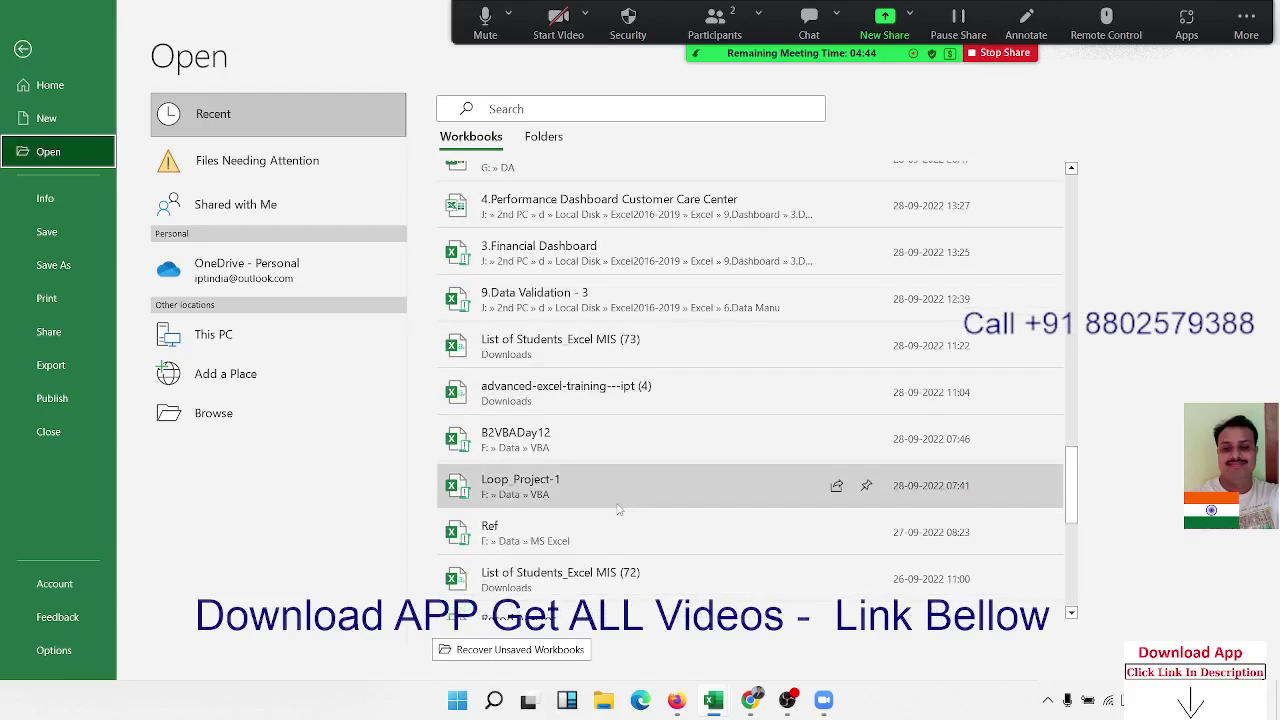
scroll(620, 500, down, 1)
scroll(624, 488, down, 1)
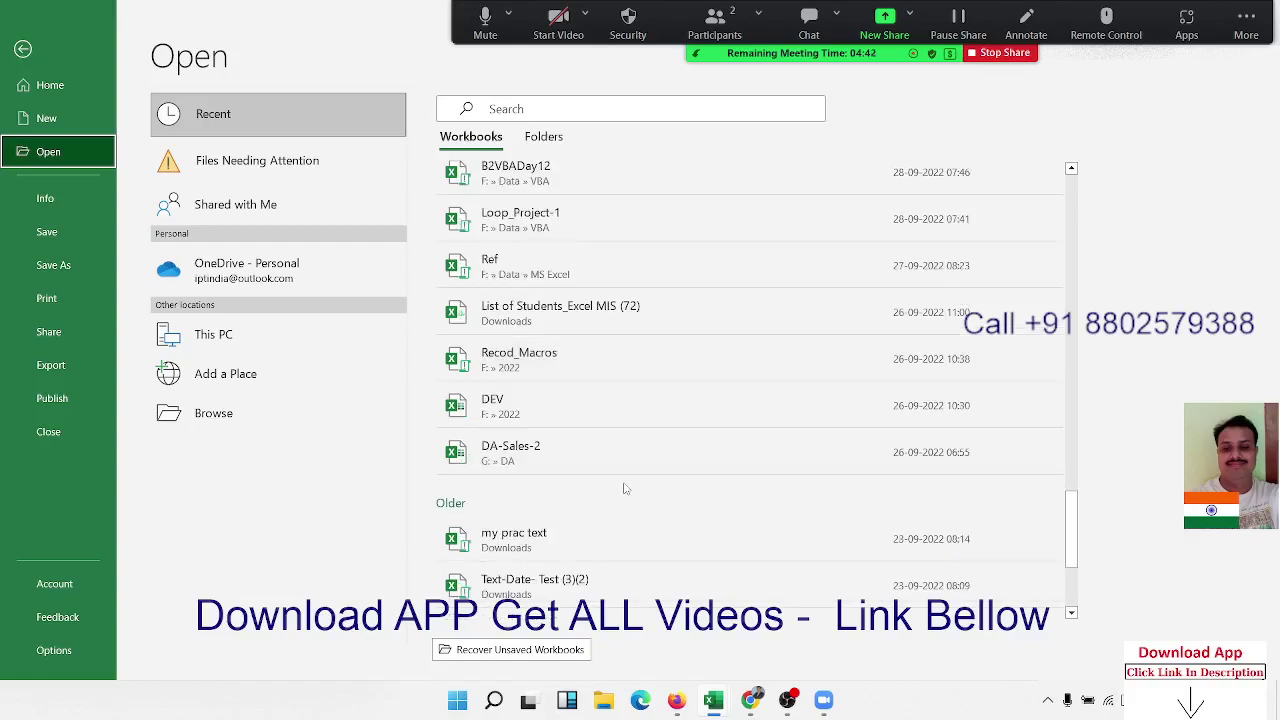
scroll(624, 488, down, 1)
click(594, 322)
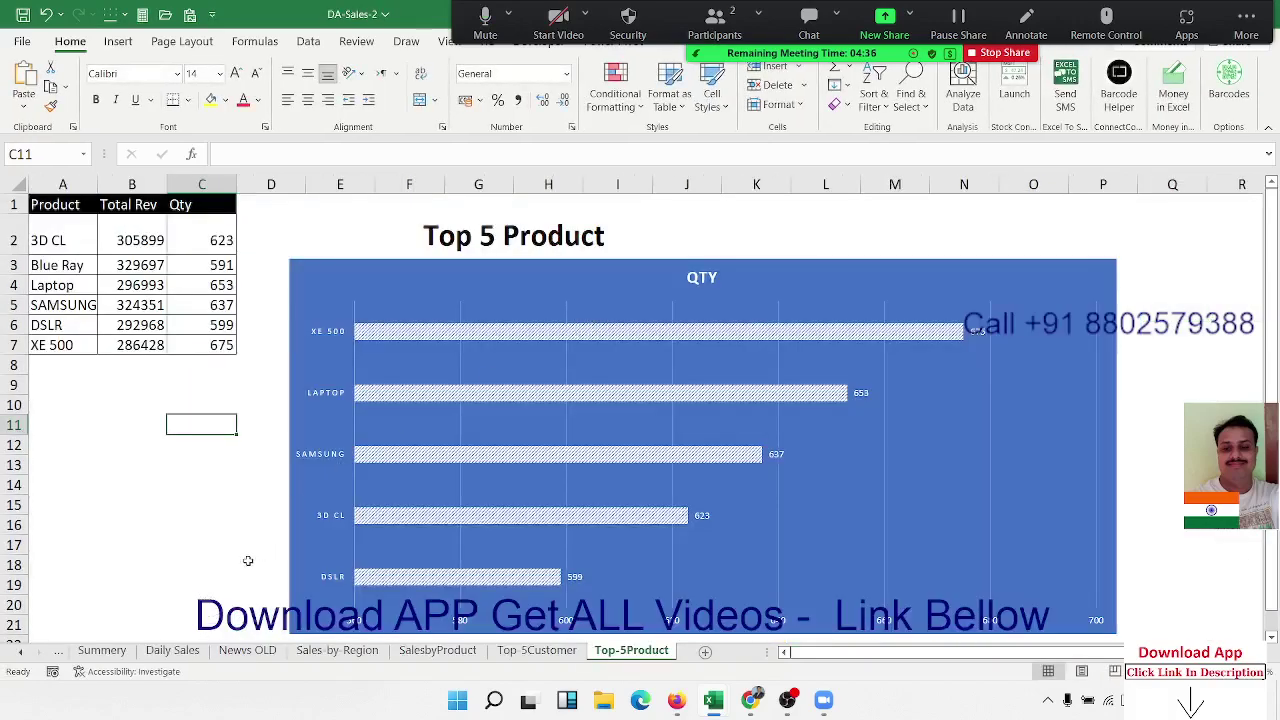
click(101, 650)
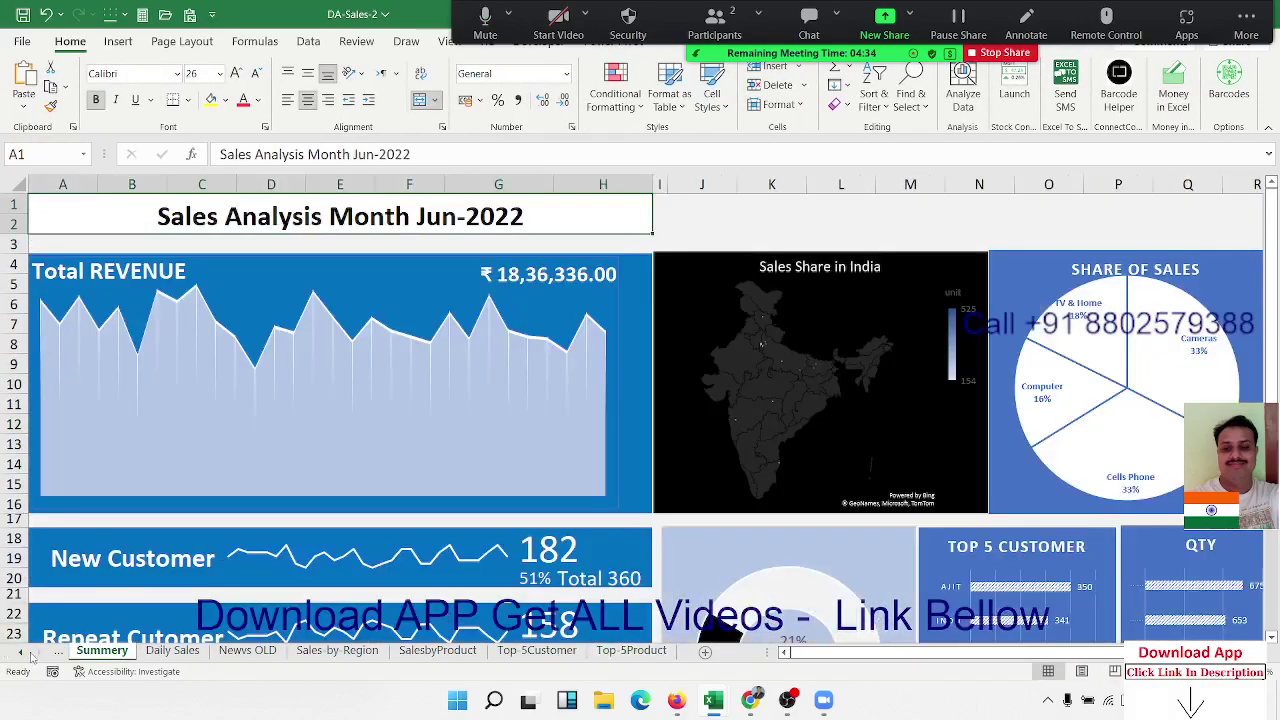
click(19, 651)
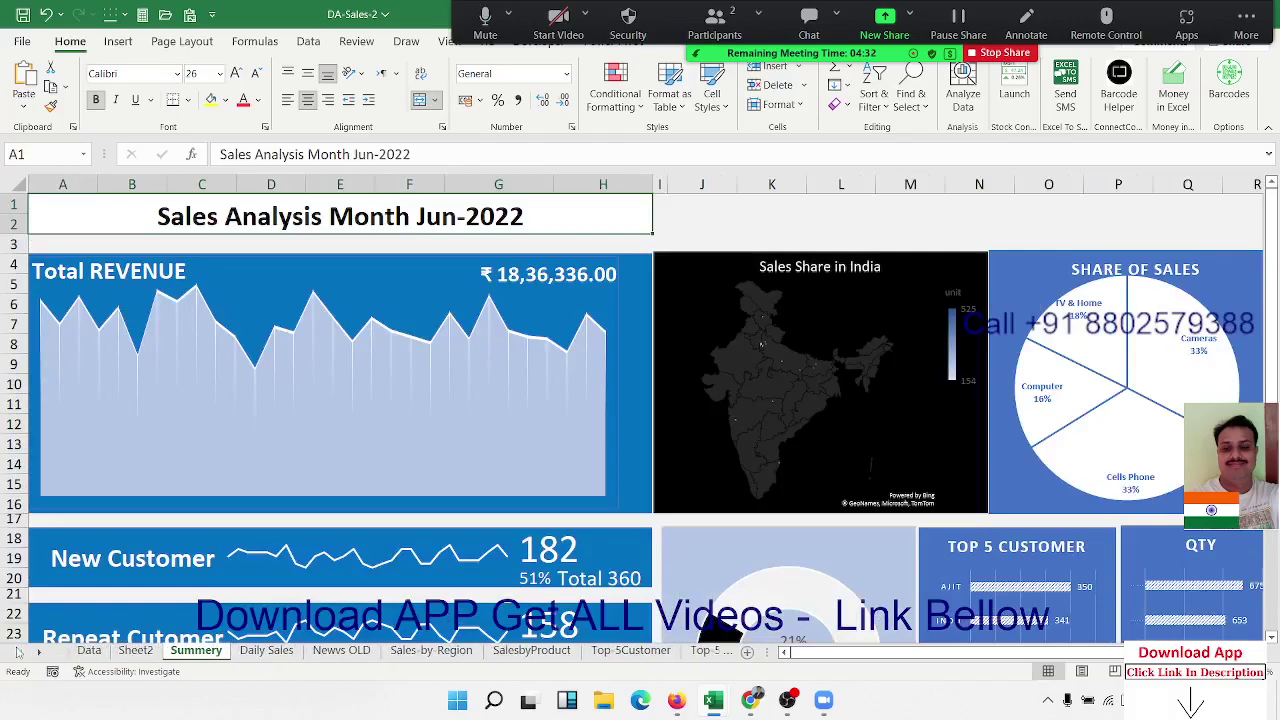
click(89, 651)
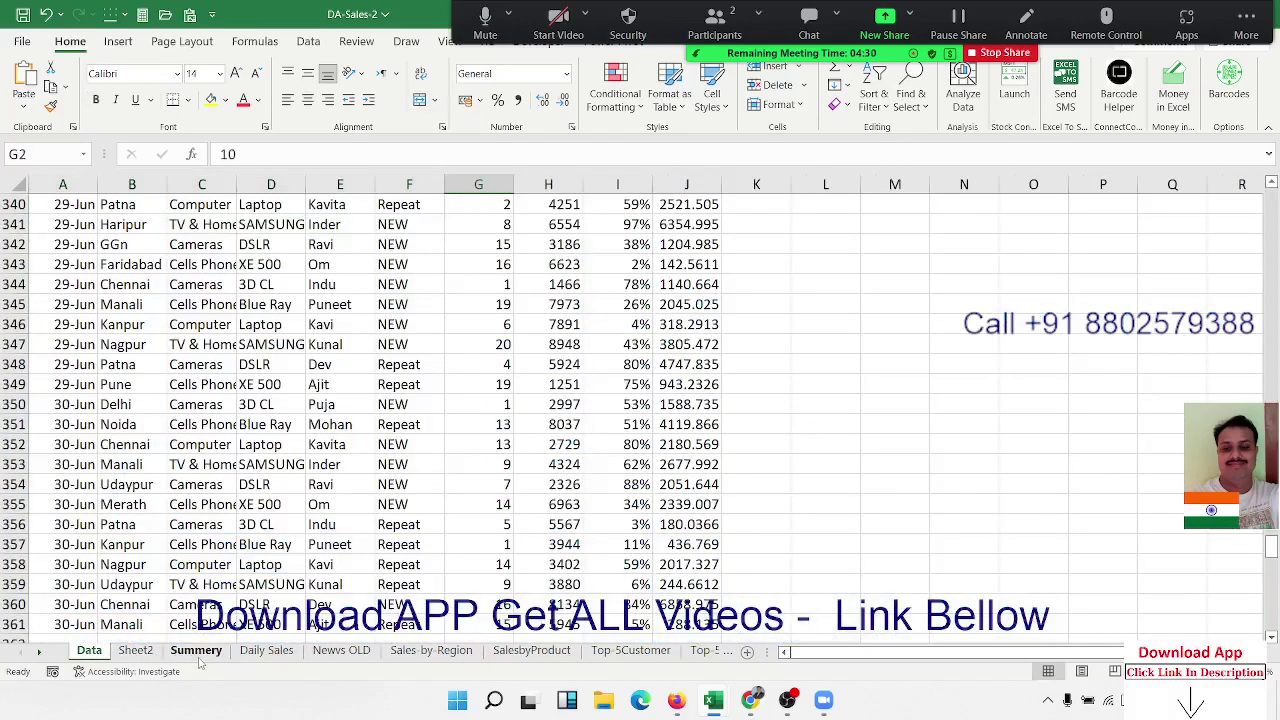
click(262, 651)
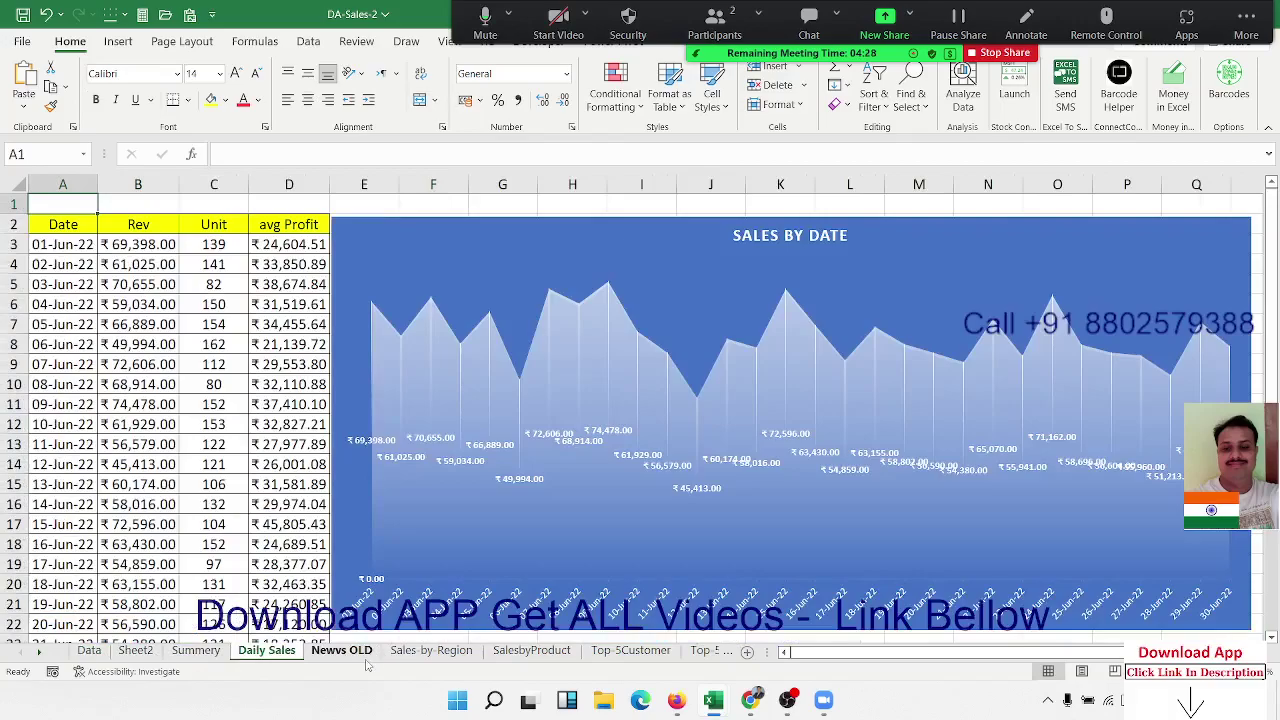
click(362, 656)
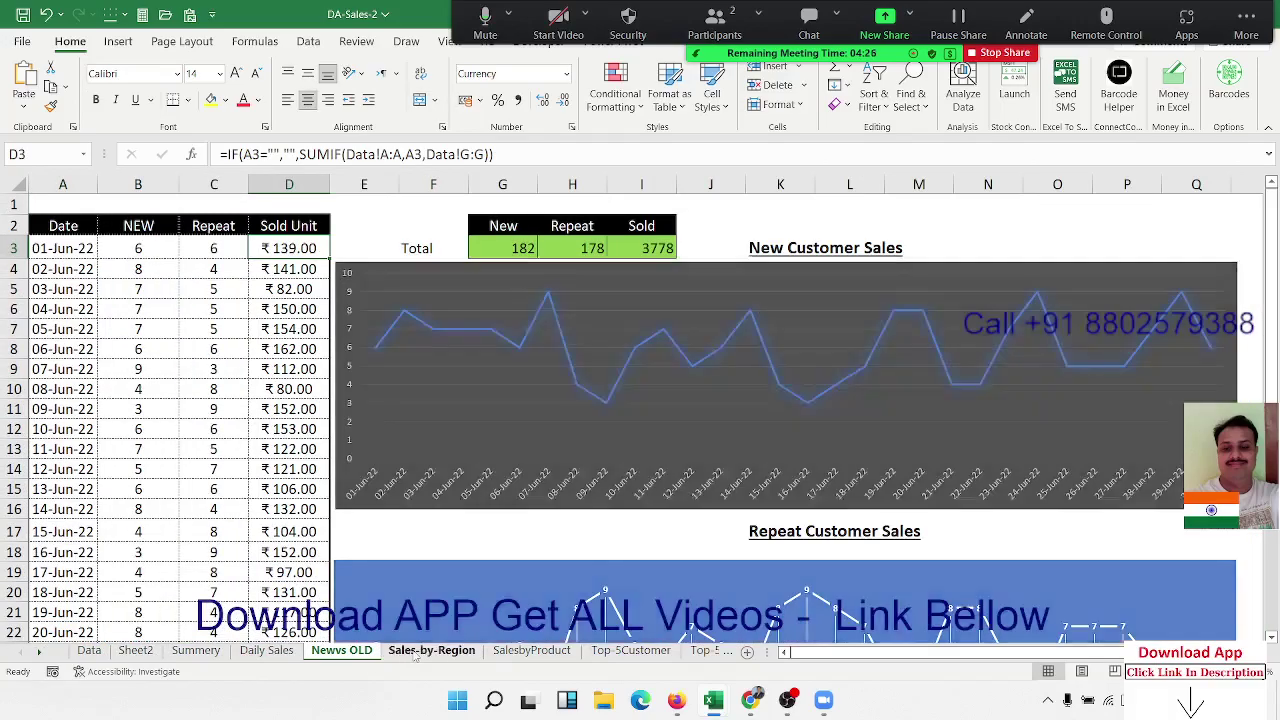
click(431, 651)
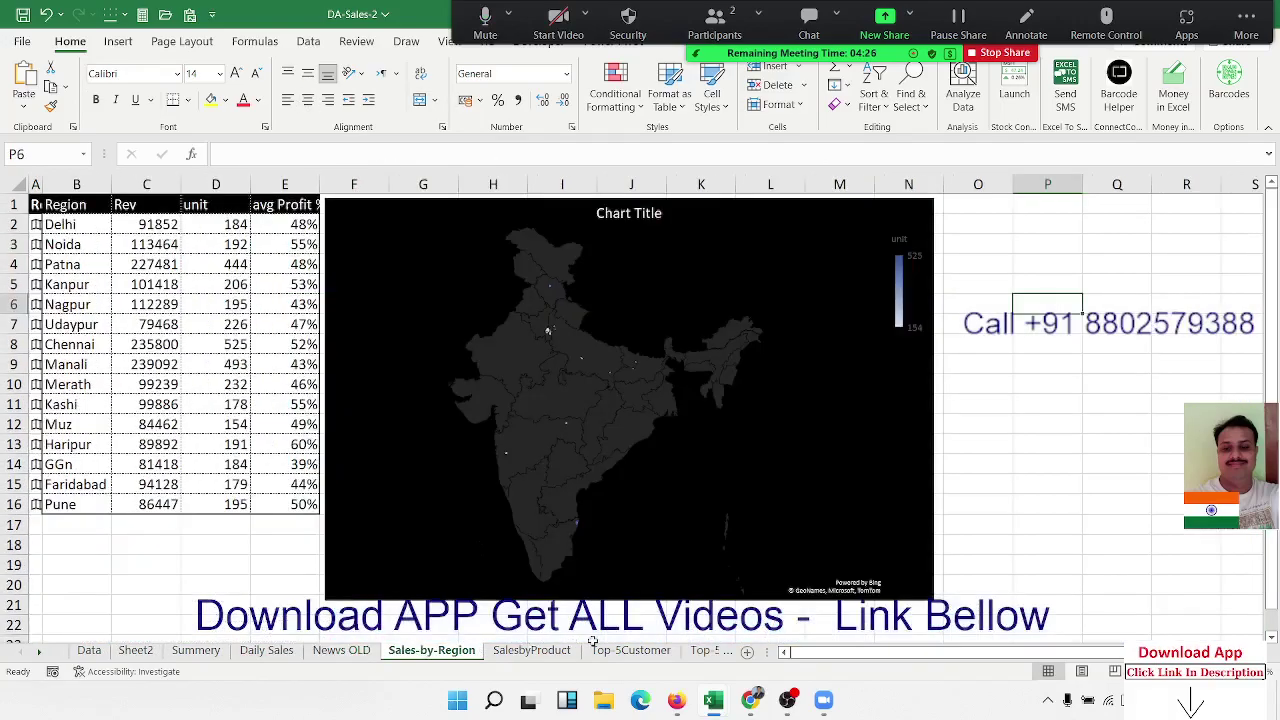
click(532, 651)
click(610, 651)
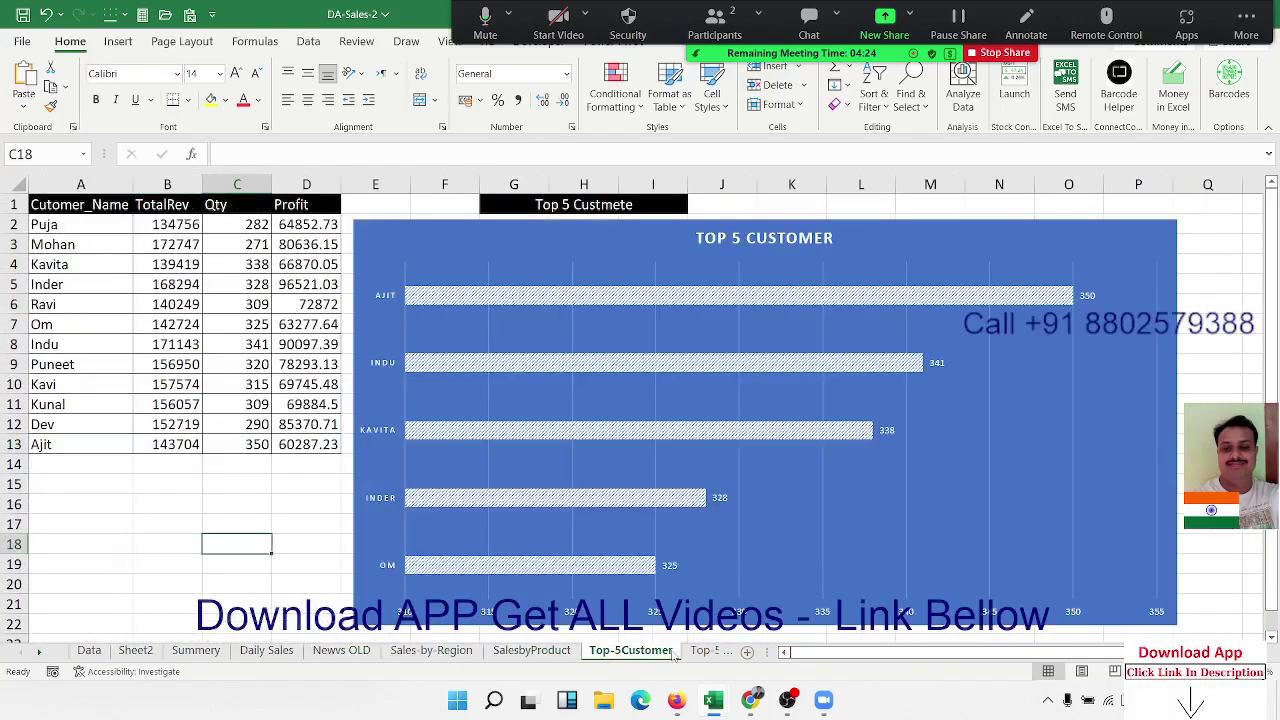
click(680, 652)
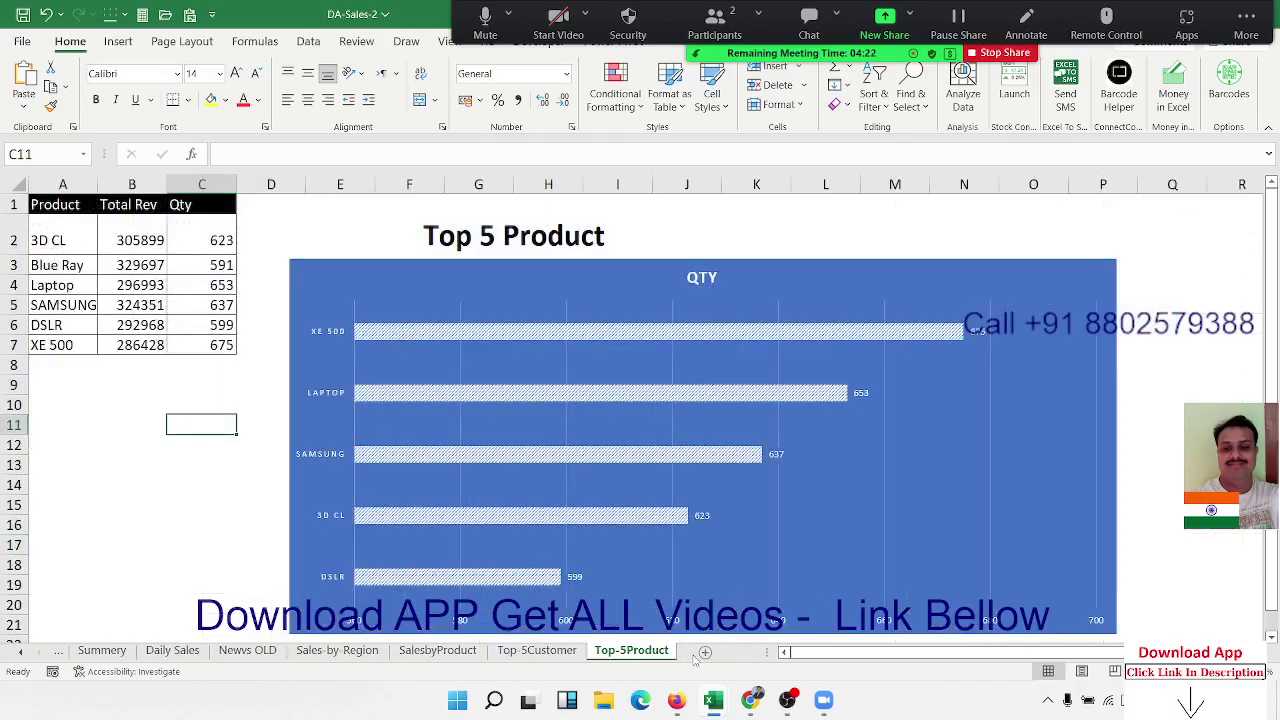
click(102, 651)
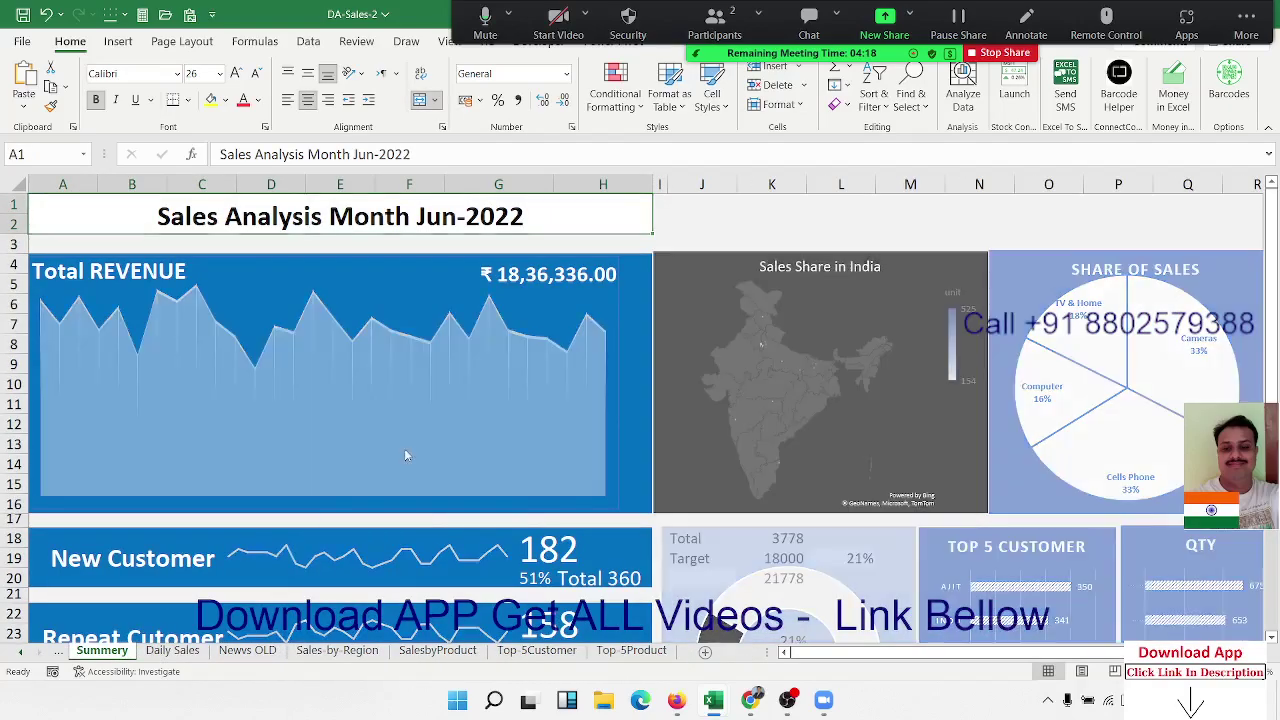
click(405, 450)
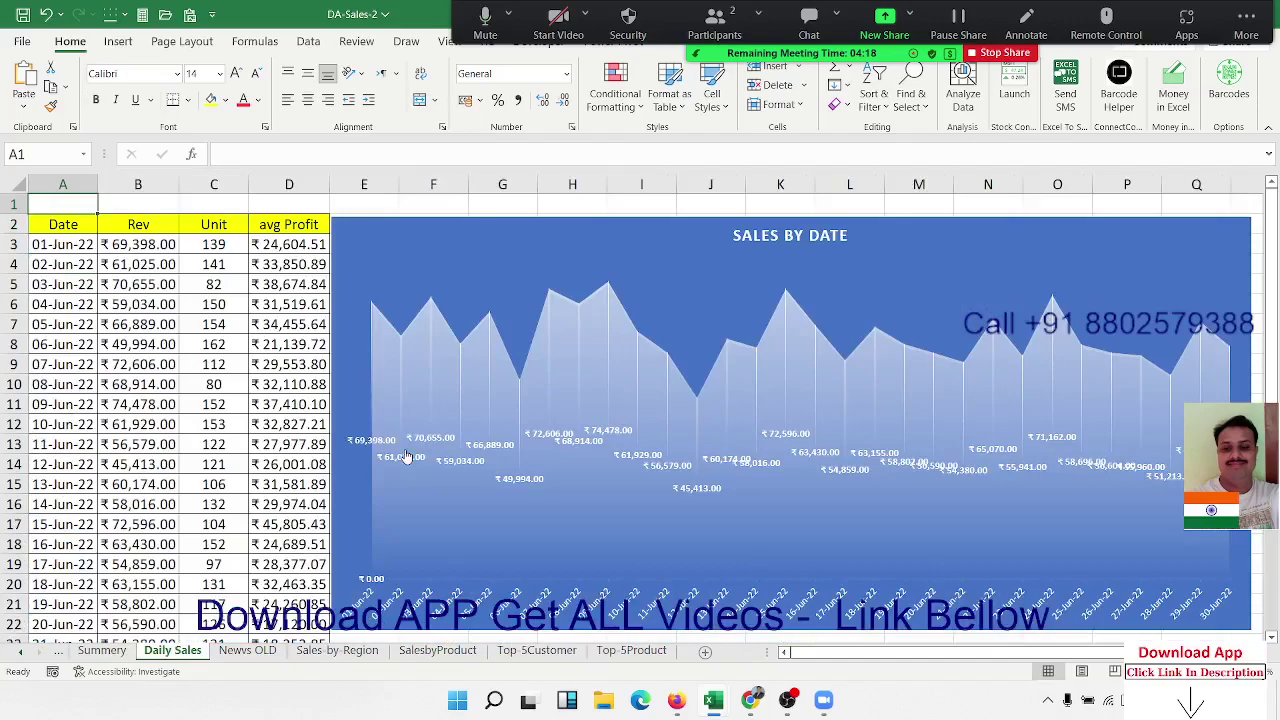
click(284, 268)
click(270, 352)
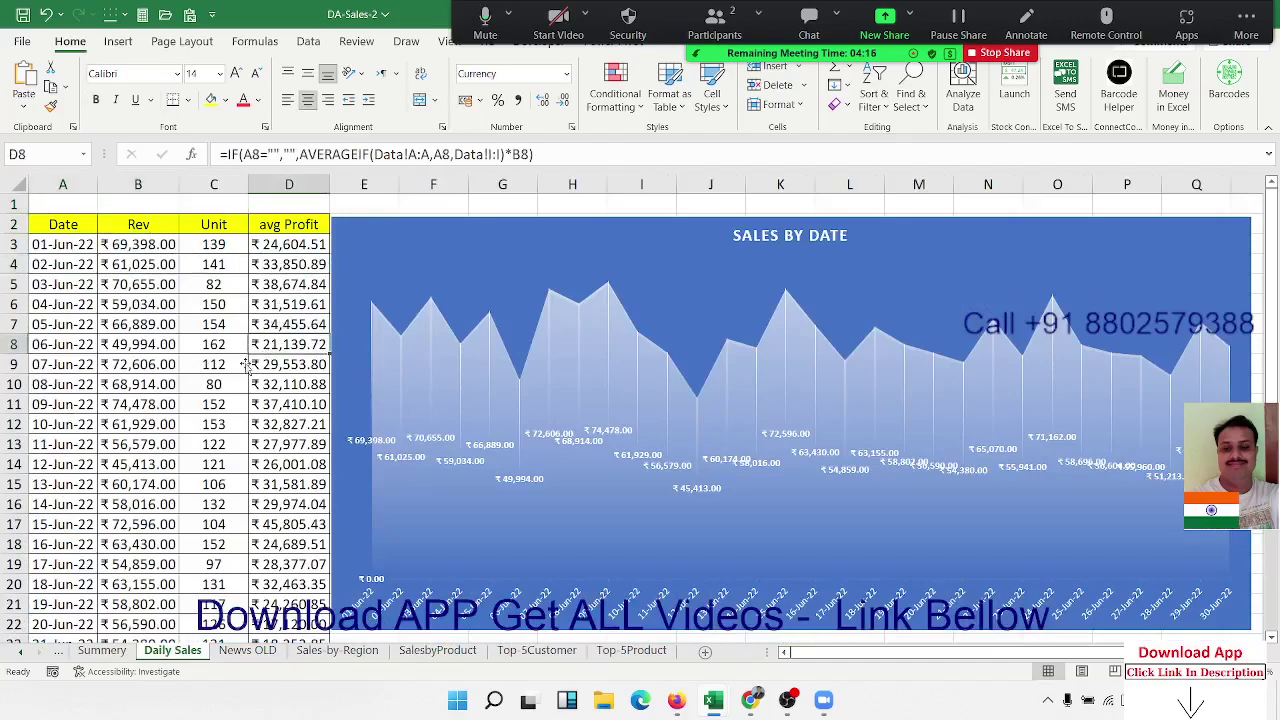
click(222, 368)
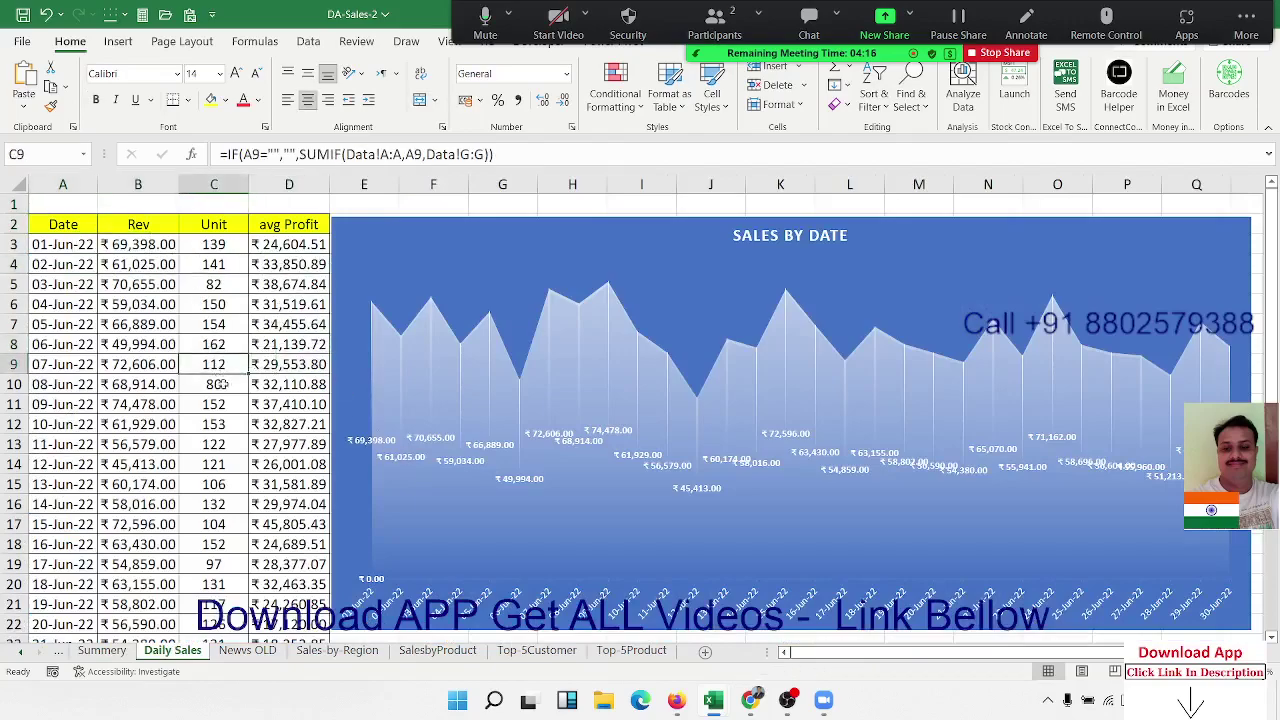
- Close the DA-Sales-2 workbook without saving its changes
click(22, 41)
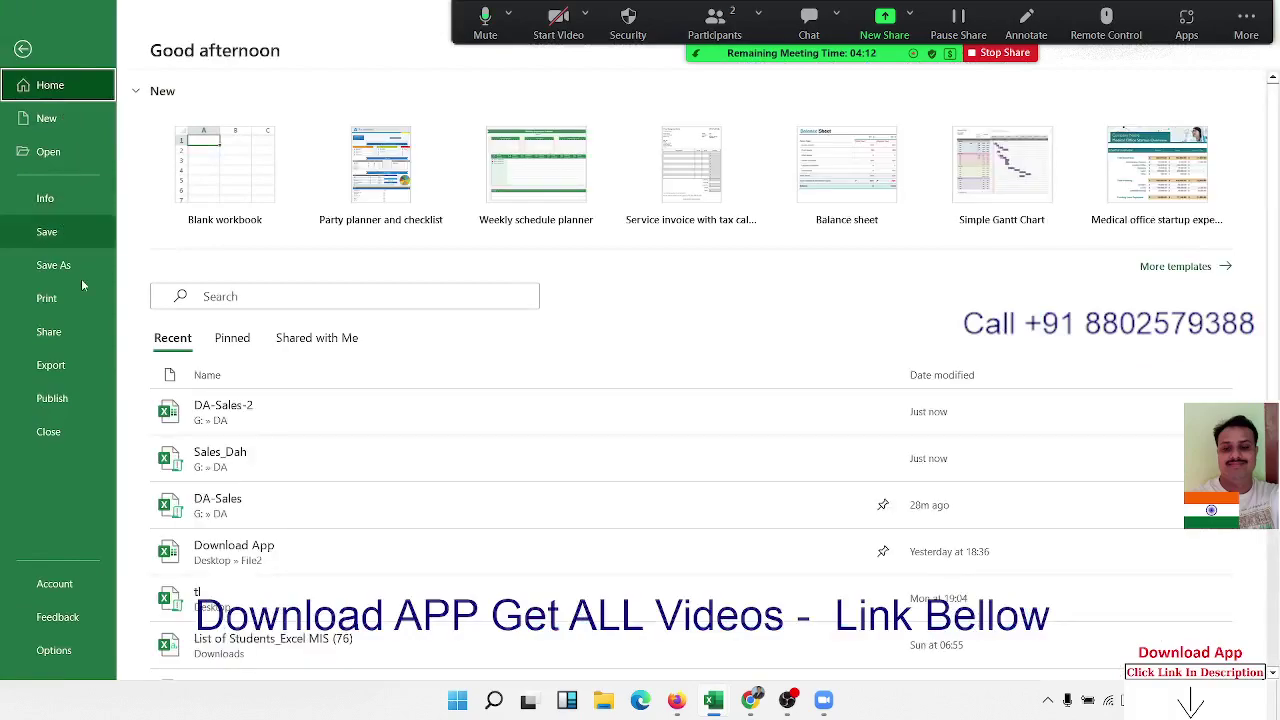
click(60, 442)
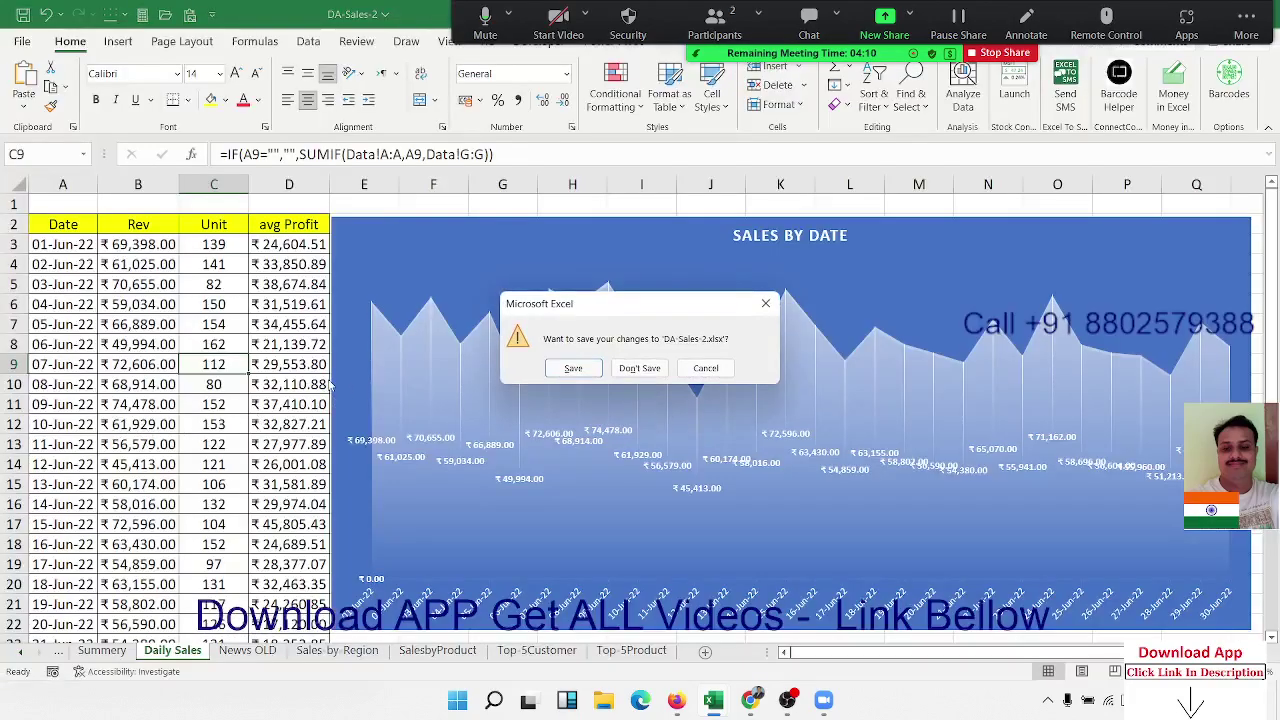
click(639, 368)
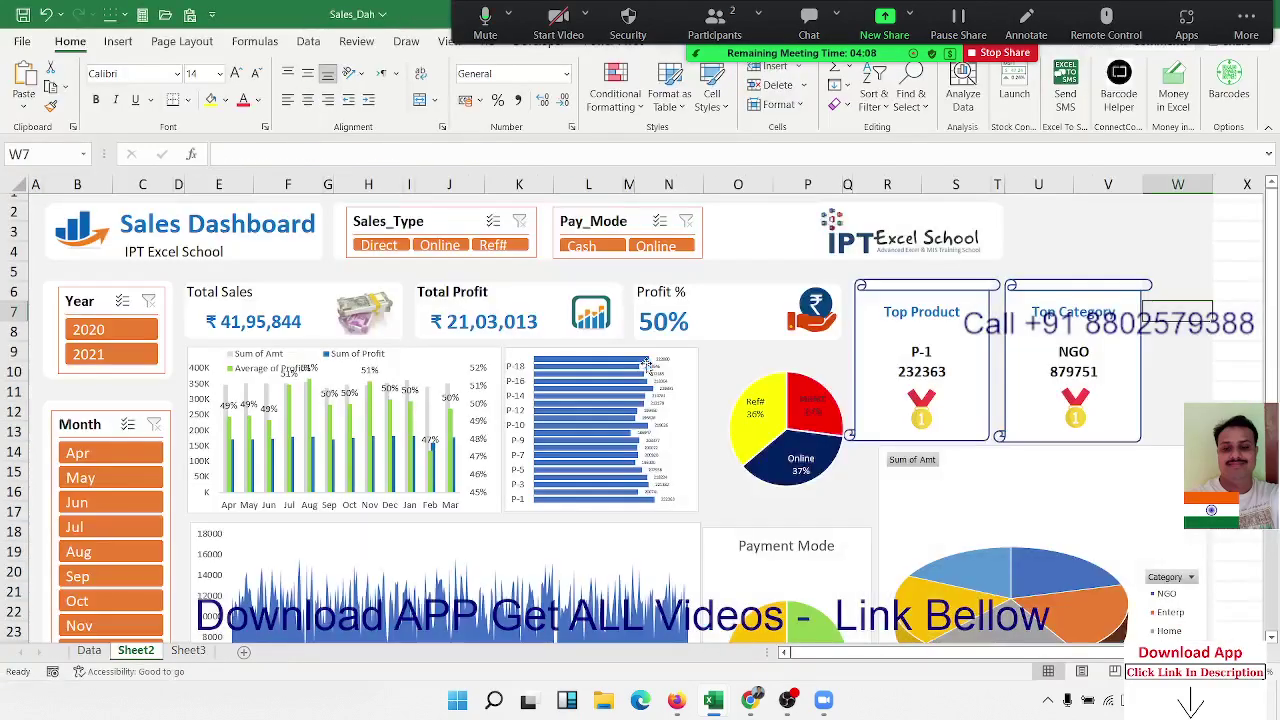
- Close Sales_Dash without saving, then start closing the DA-Sales workbook
click(22, 41)
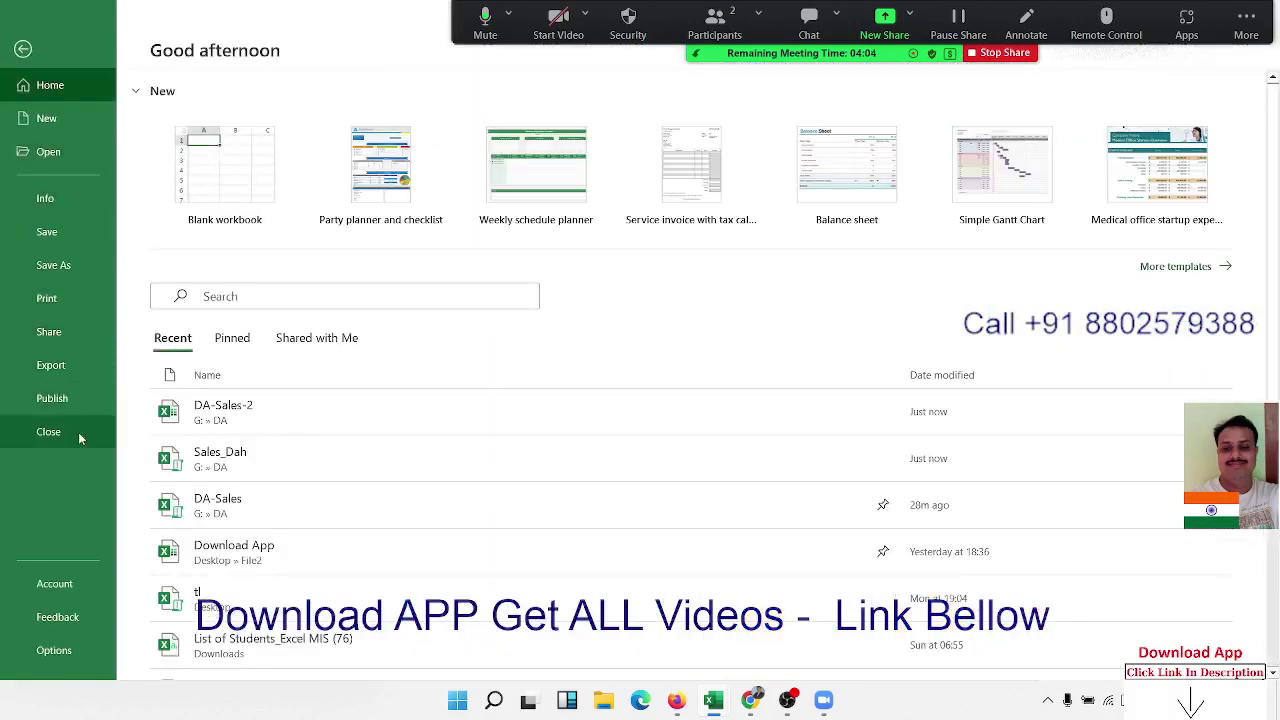
click(78, 432)
click(639, 368)
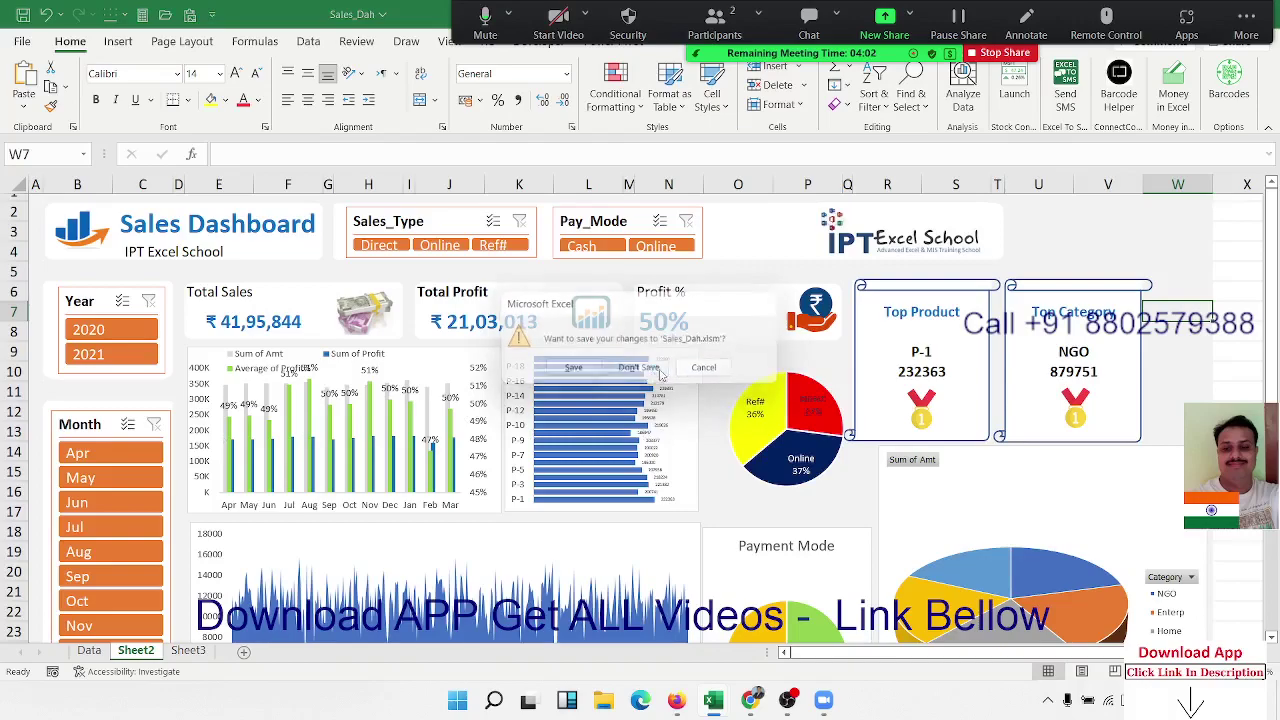
click(22, 41)
click(68, 446)
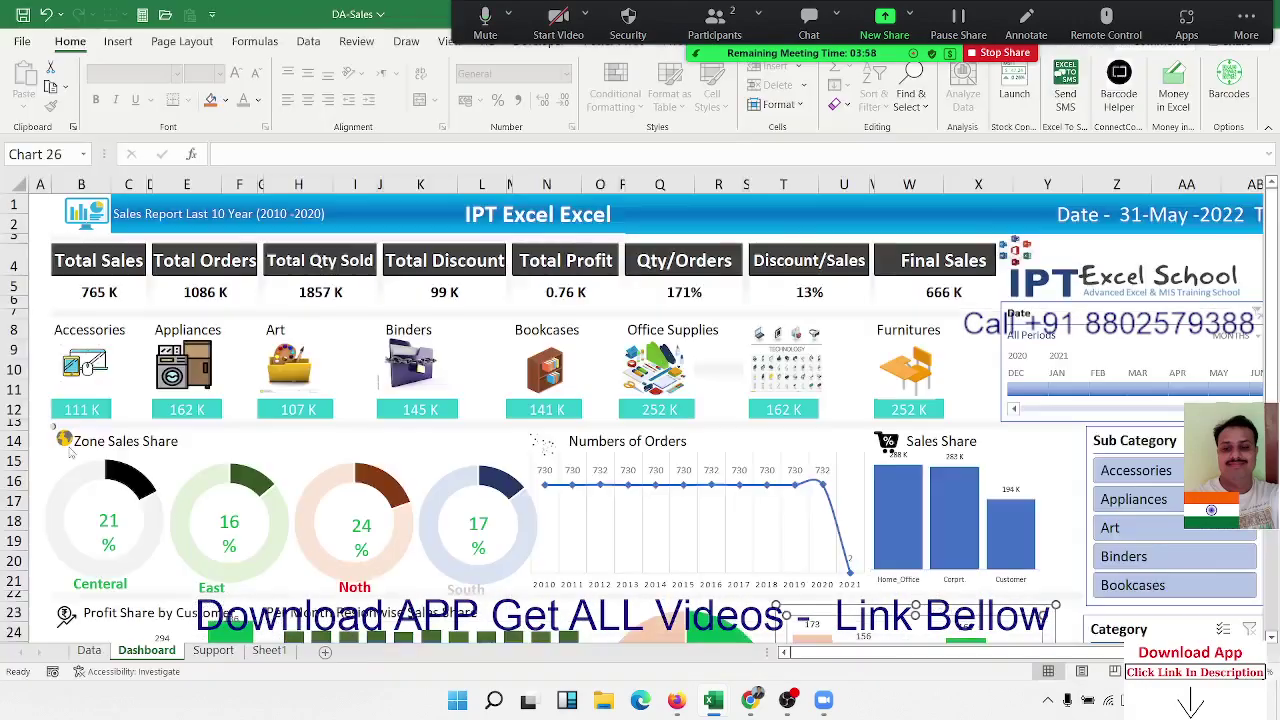
- Discard the DA-Sales changes and enter 'Pivot Table' in B3 of the new Book1
click(639, 384)
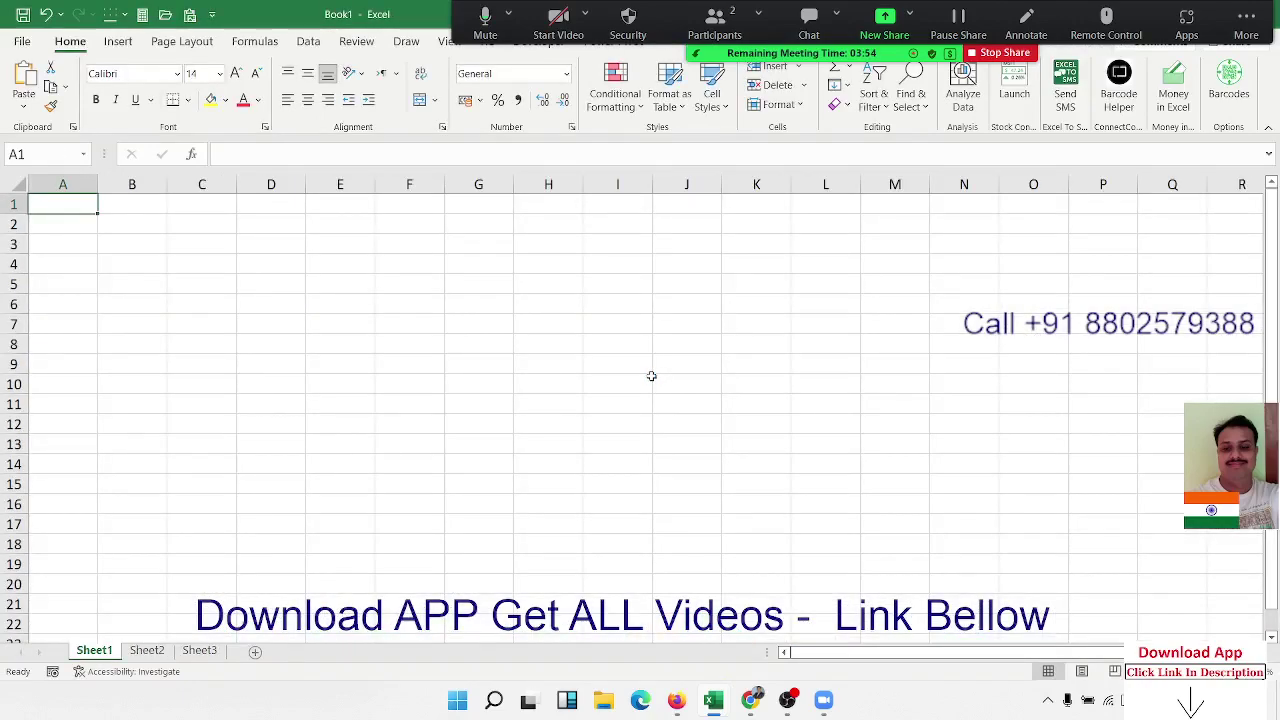
key(Down)
key(Down)
key(Right)
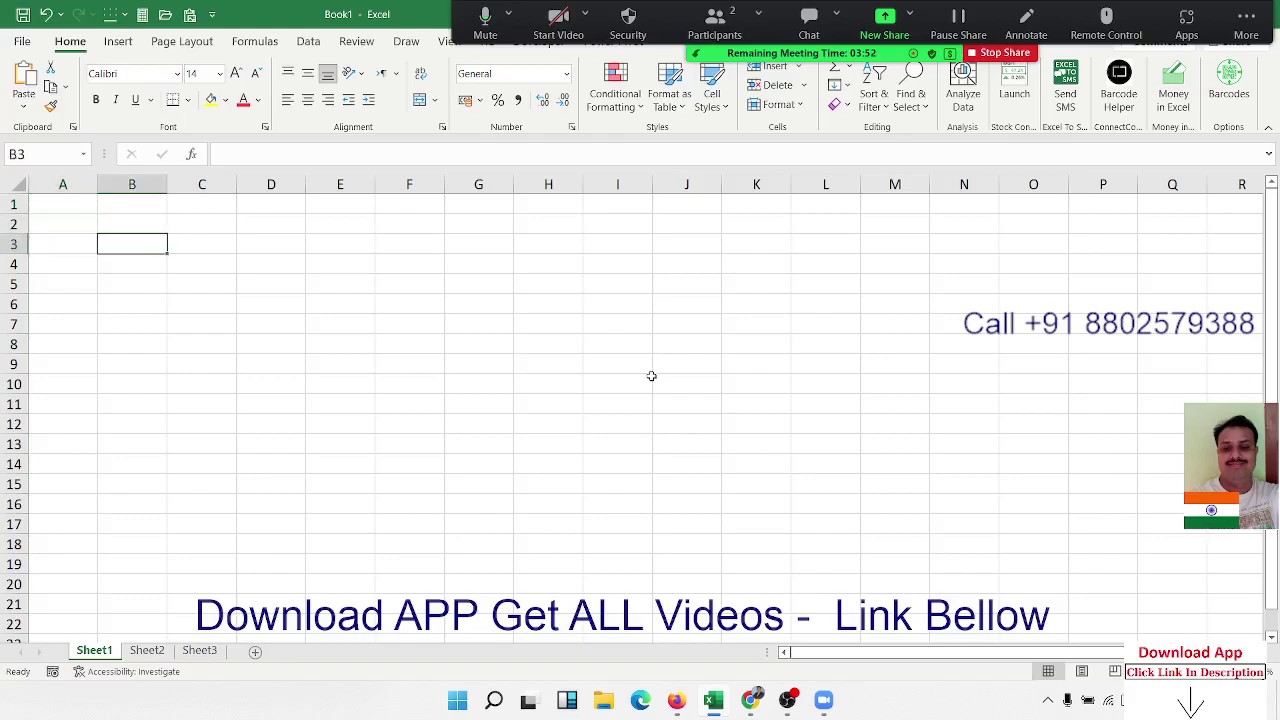
text(Pivo)
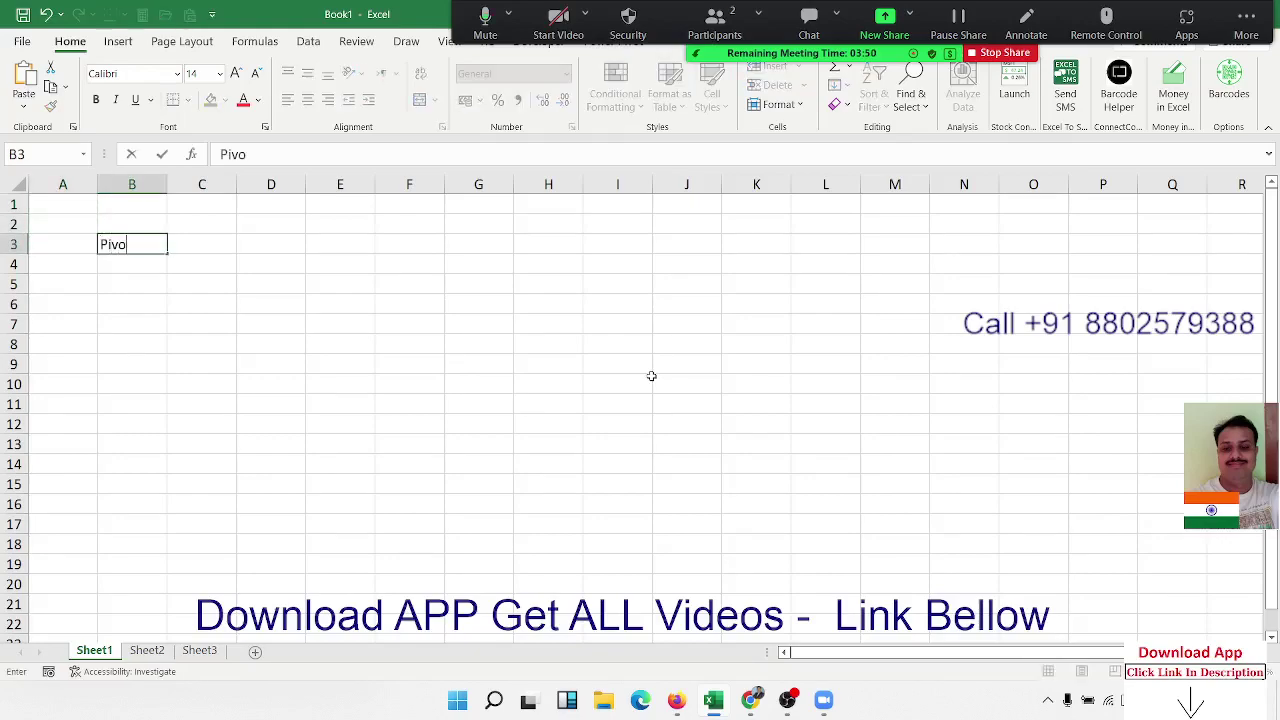
text(t)
text( Ta)
text(blwe)
key(BackSpace)
key(BackSpace)
text(e)
key(Return)
key(Return)
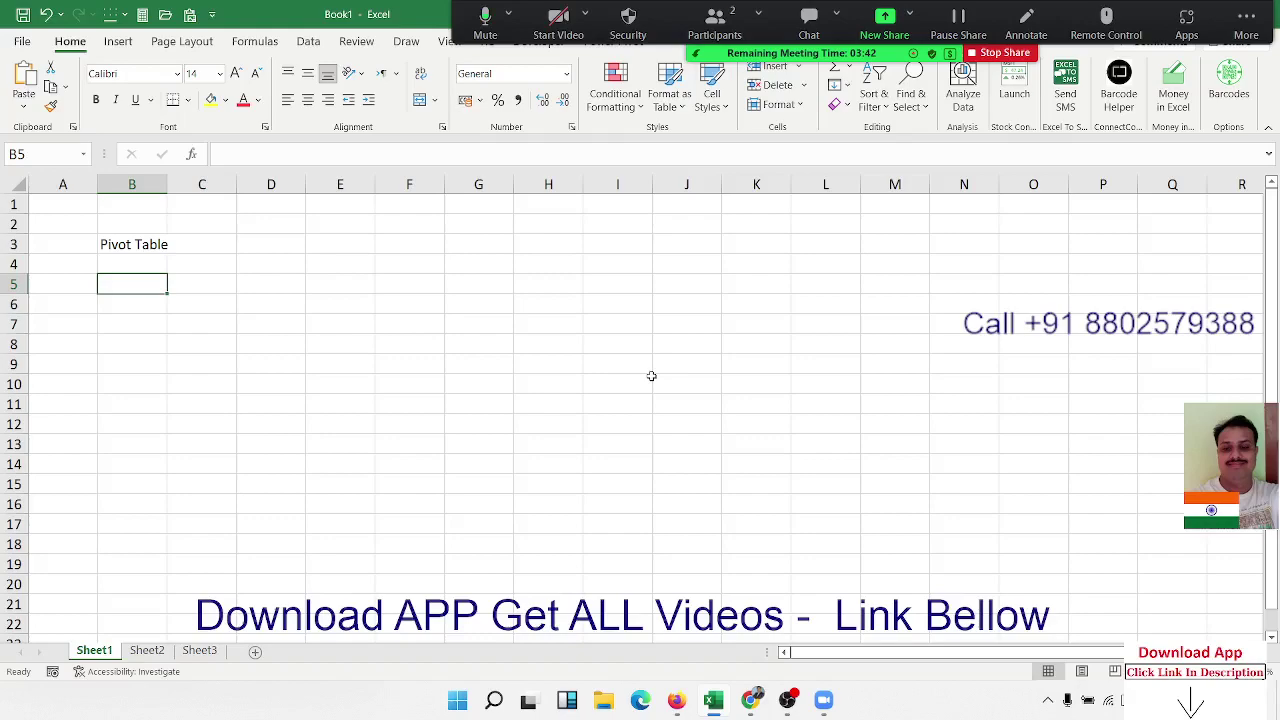
- Add 'Formulas' in B5 and 'VBA Macros' in B7, then return to B3
text(Form)
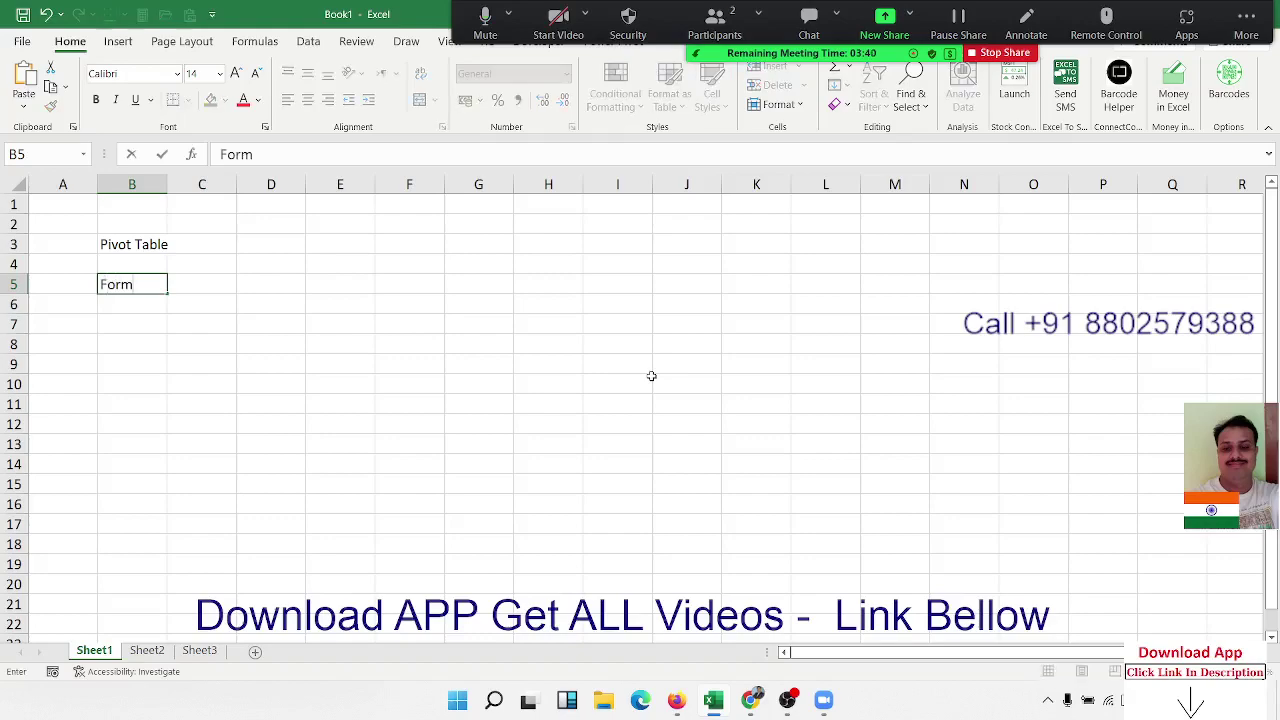
text(ulas)
key(Return)
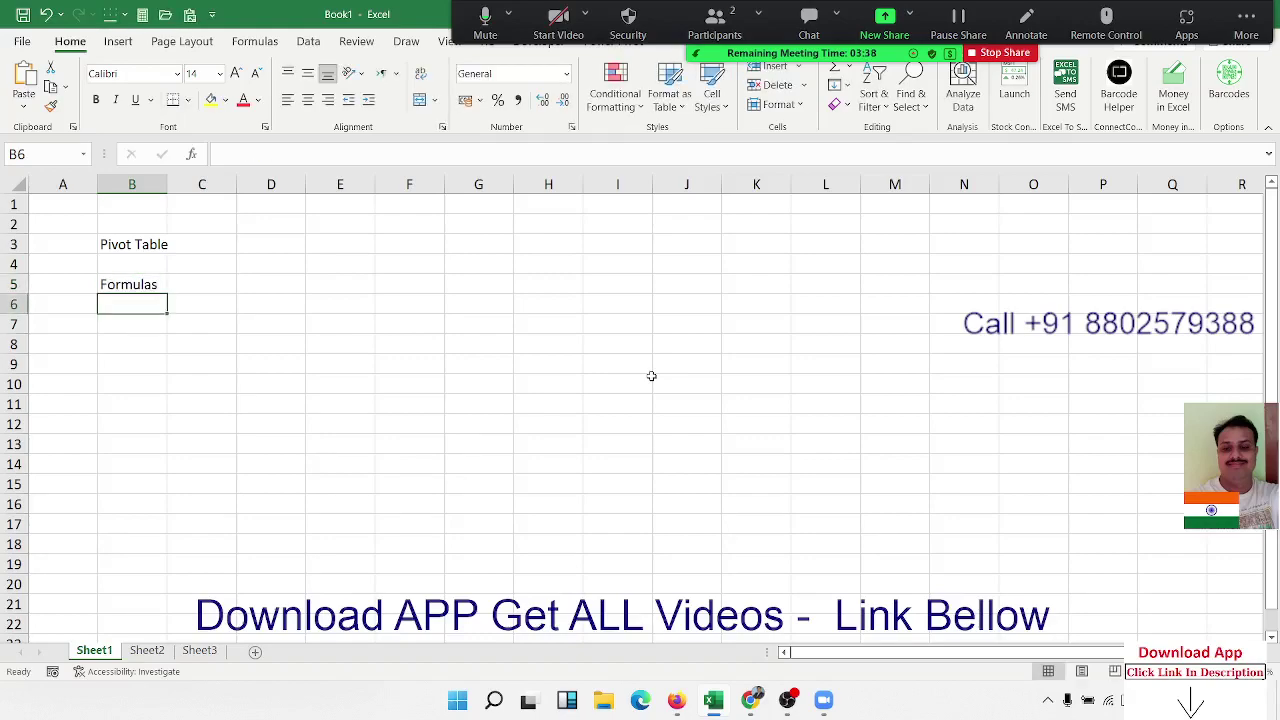
key(Return)
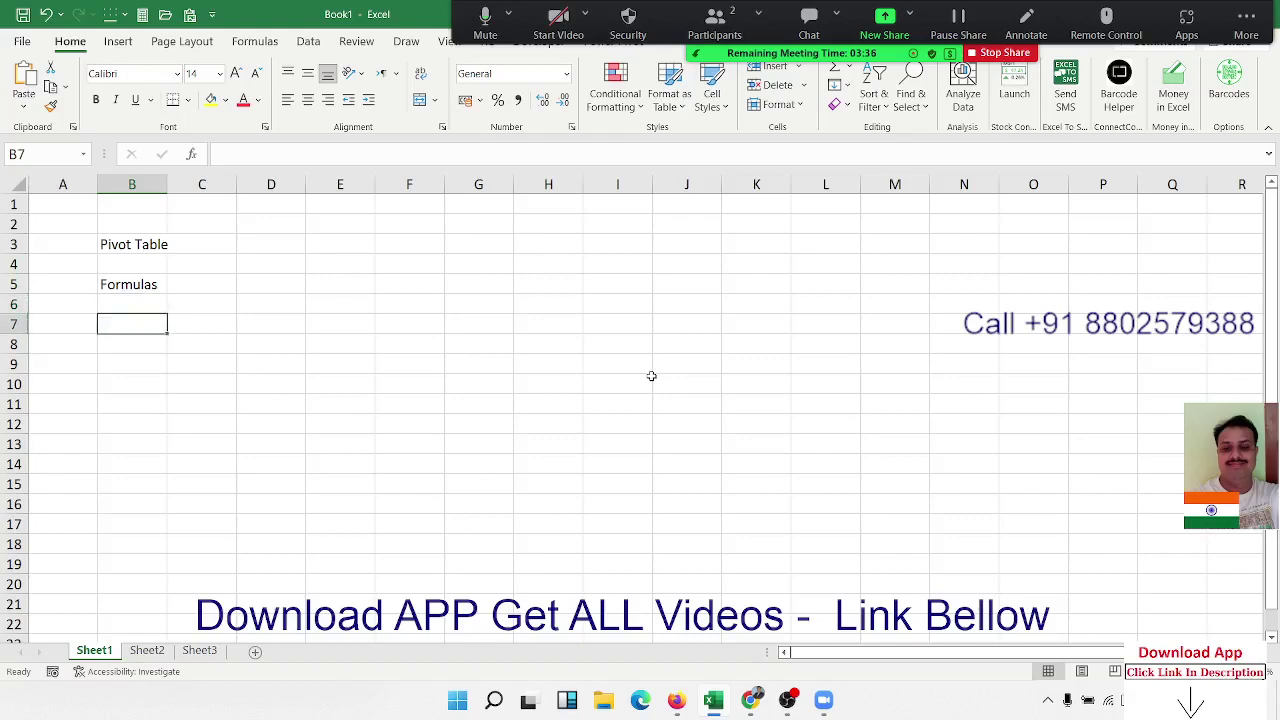
text(VBA M)
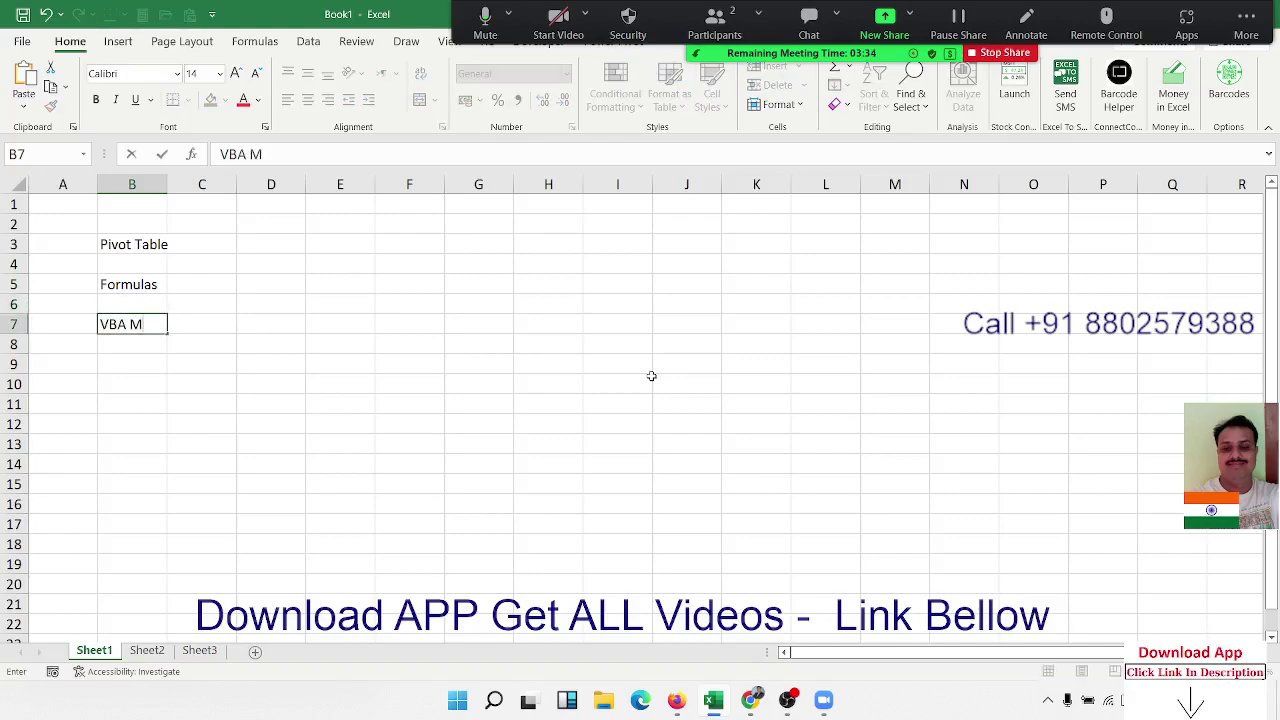
text(acros)
key(Return)
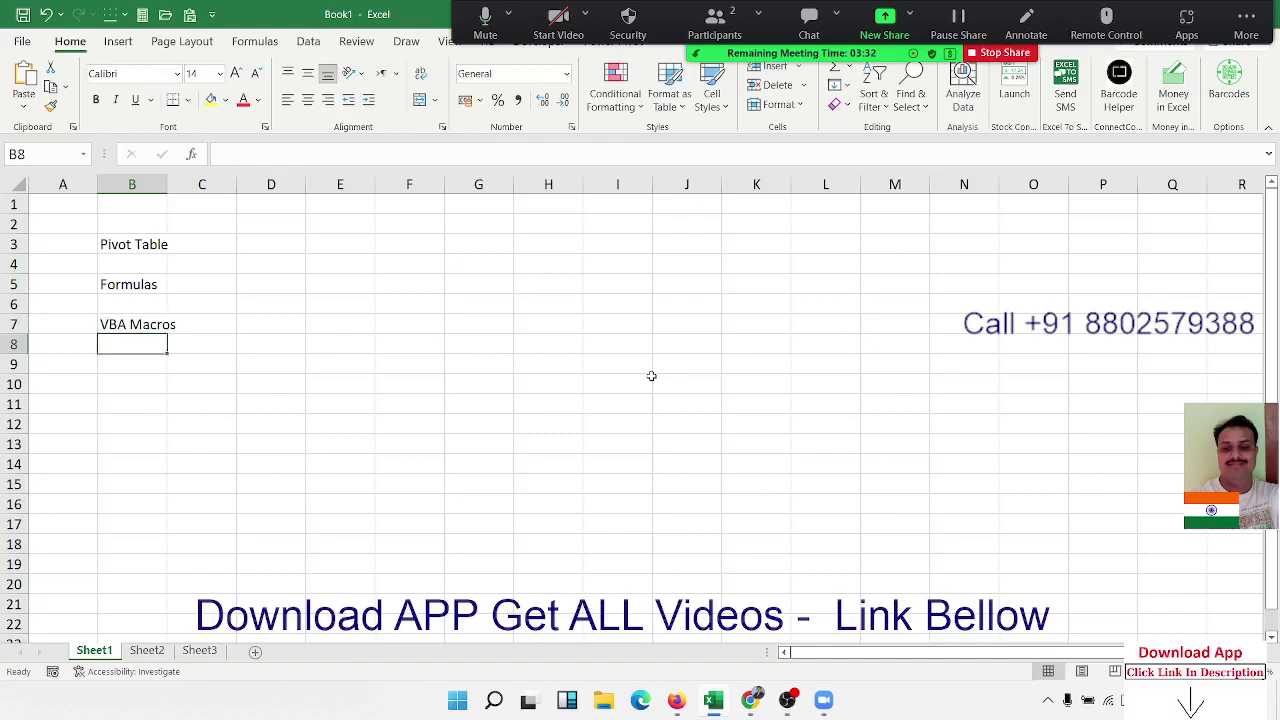
key(Up)
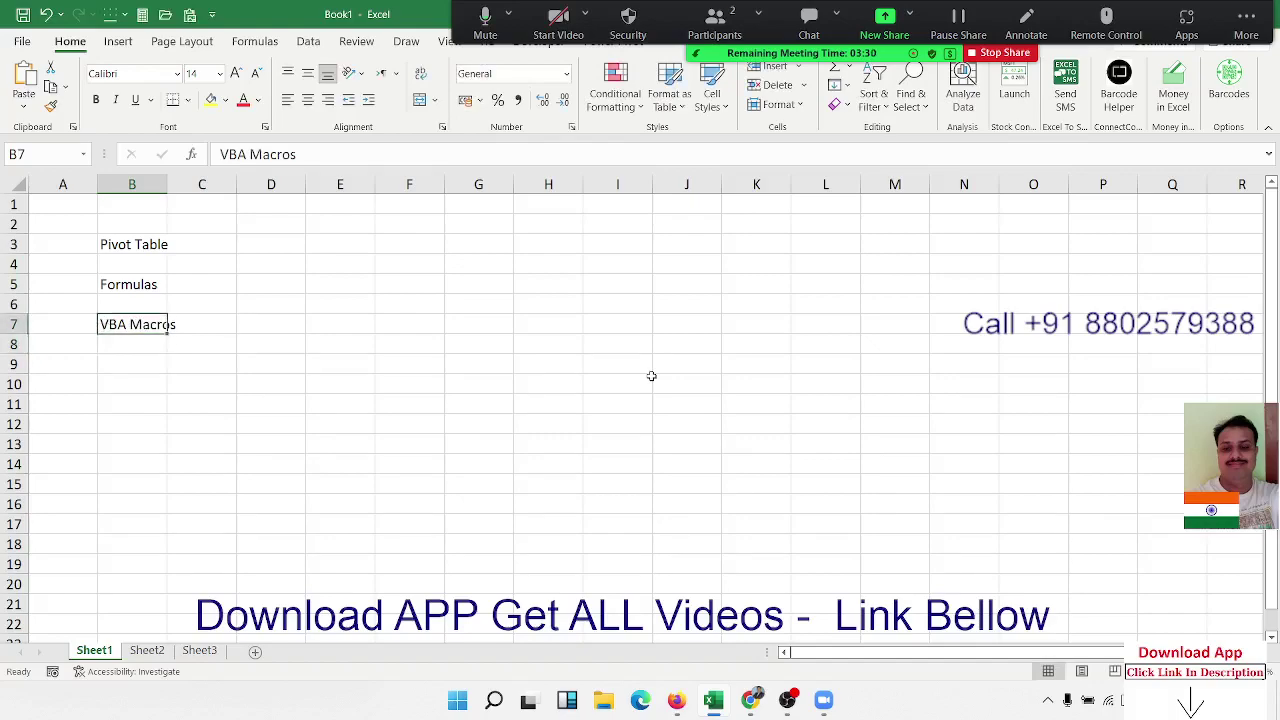
key(Up)
key(Up)
key(Up)
key(Up)
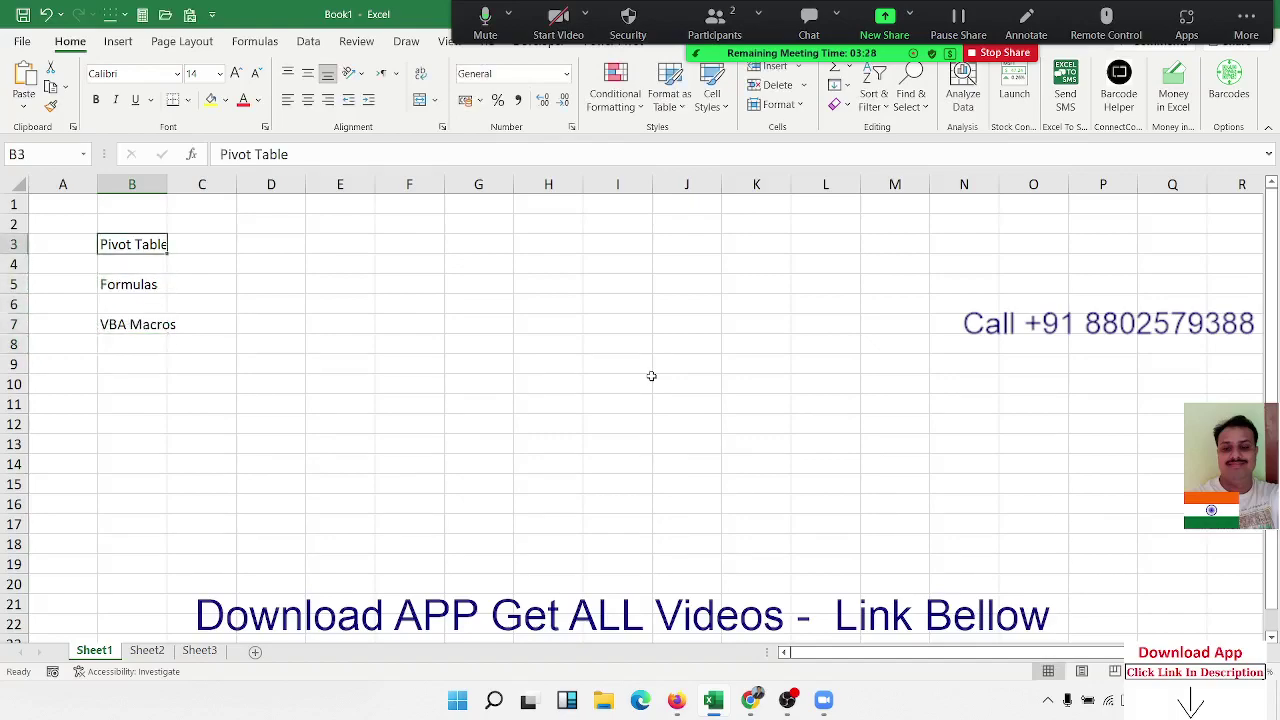
key(Down)
key(Down)
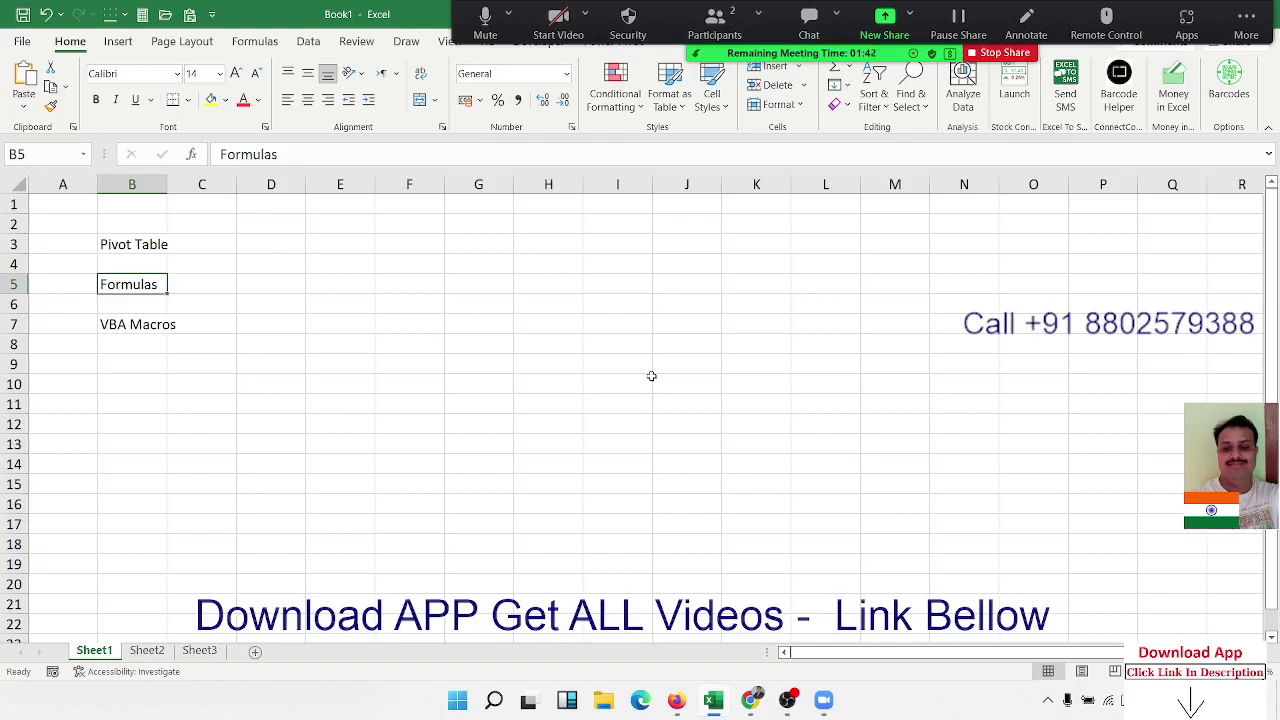
- Enter the label 'Charts' in cell D4
key(Right)
key(Up)
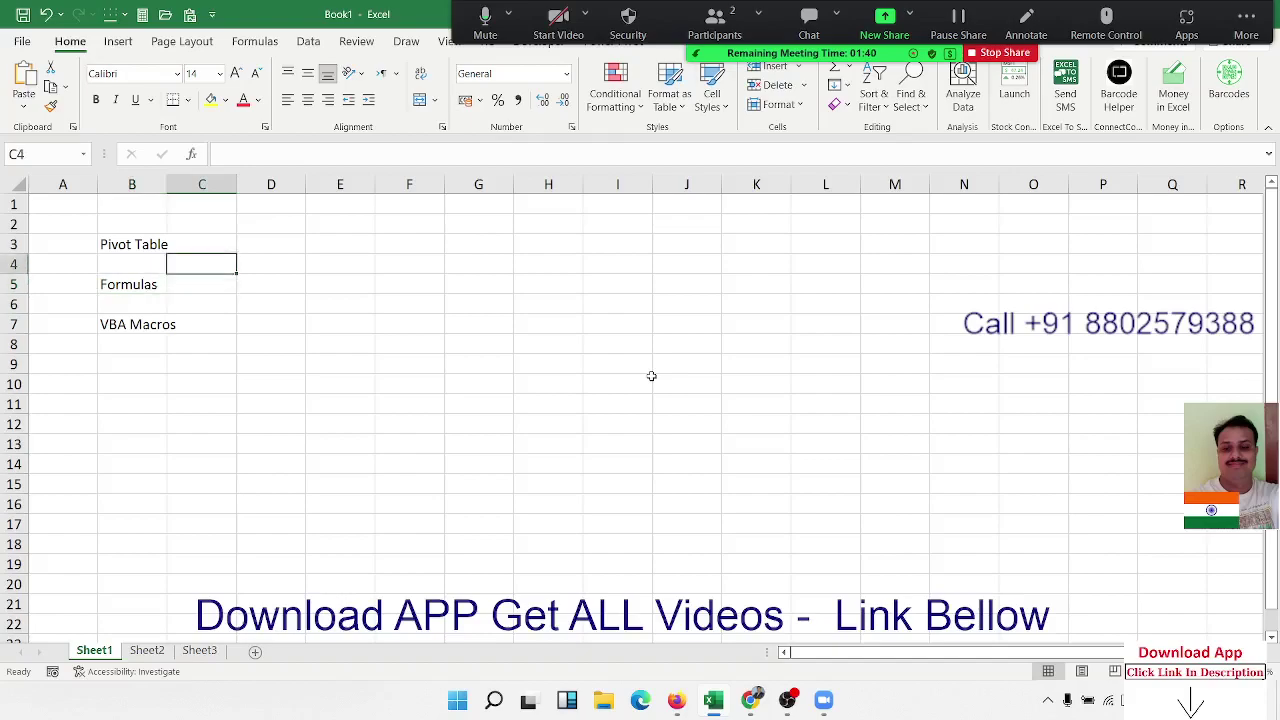
key(Down)
key(Up)
key(Right)
text(C)
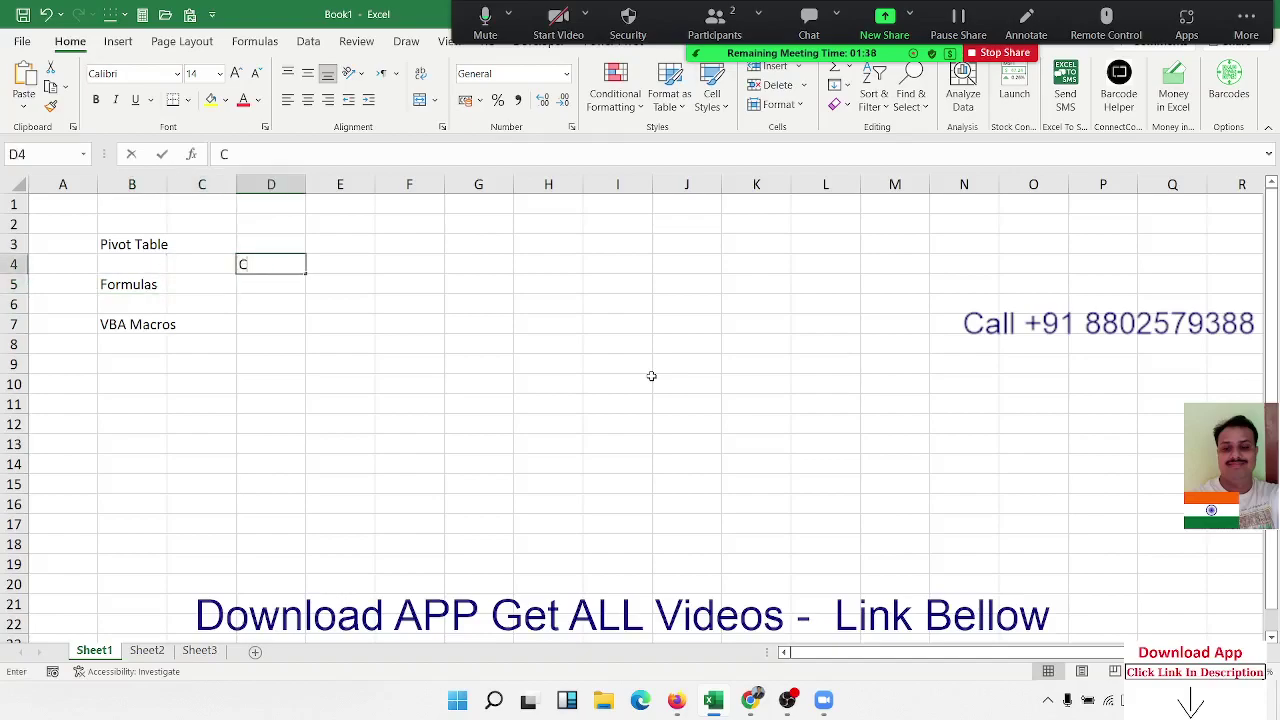
text(harts)
key(Return)
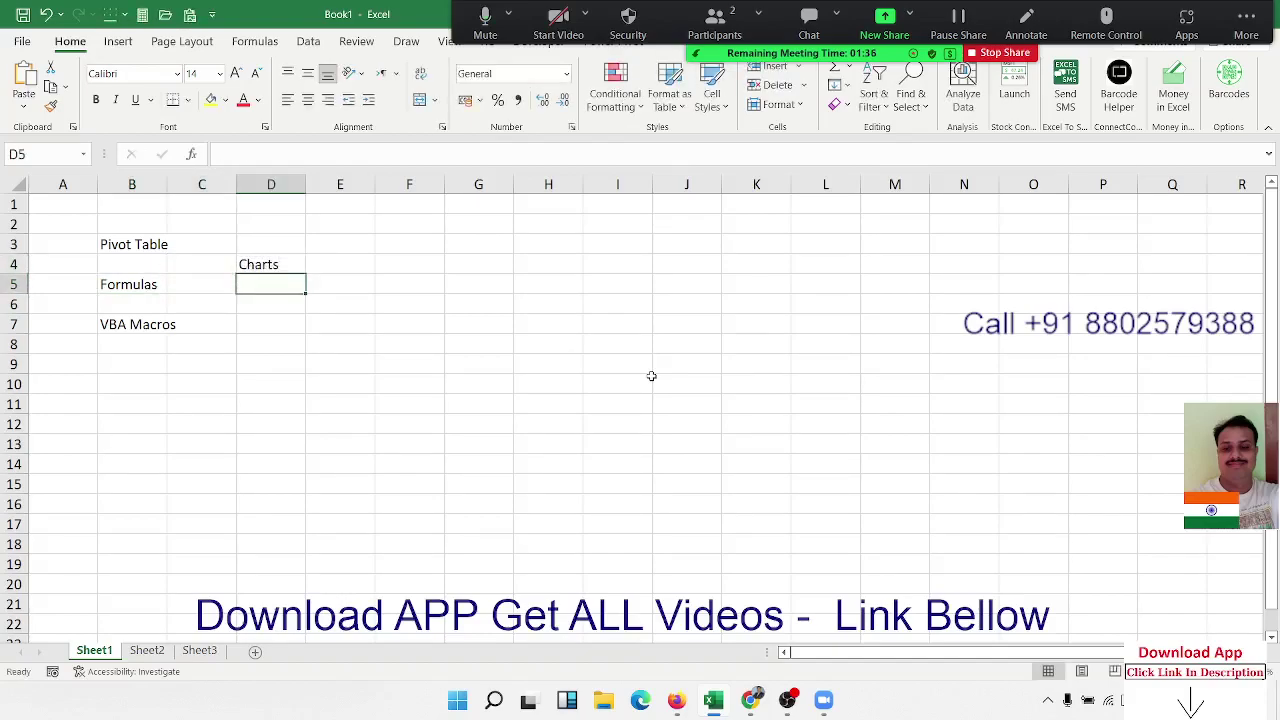
- Enter 'Dynamic' in cell D5, correcting the typos along the way
text(Du)
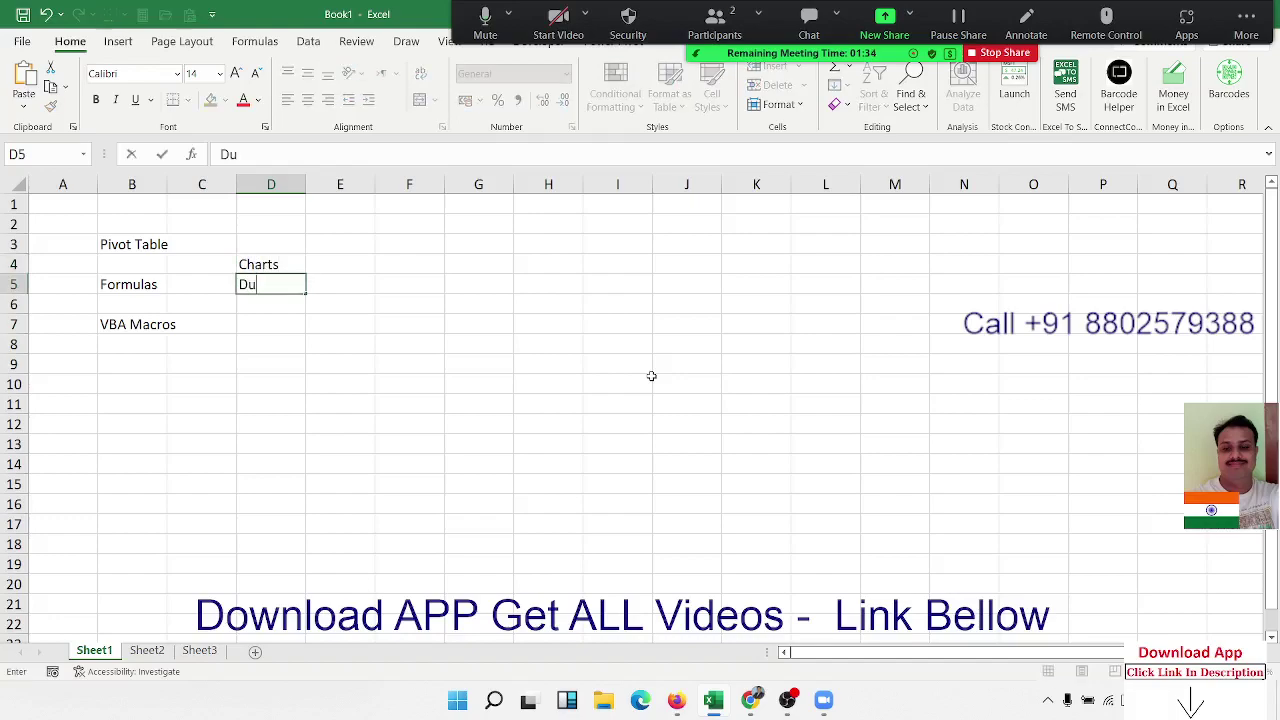
key(BackSpace)
text(y)
text(ma)
key(BackSpace)
key(BackSpace)
text(namic)
key(Return)
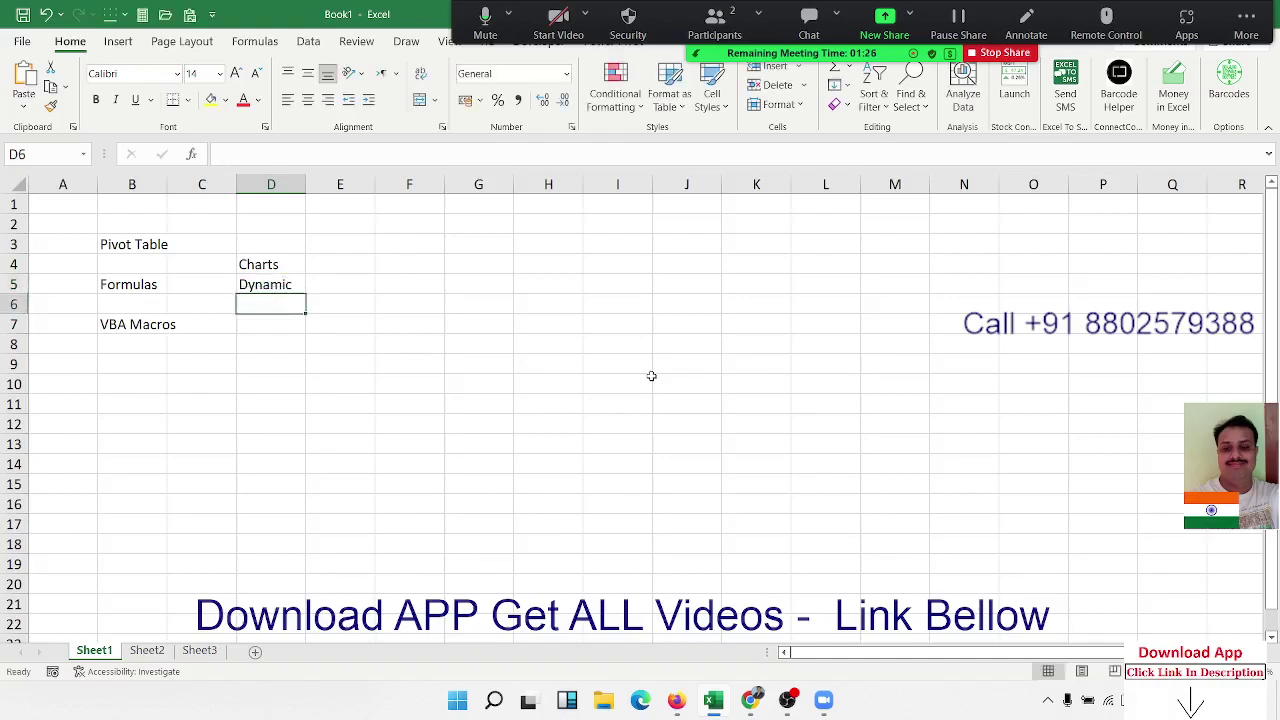